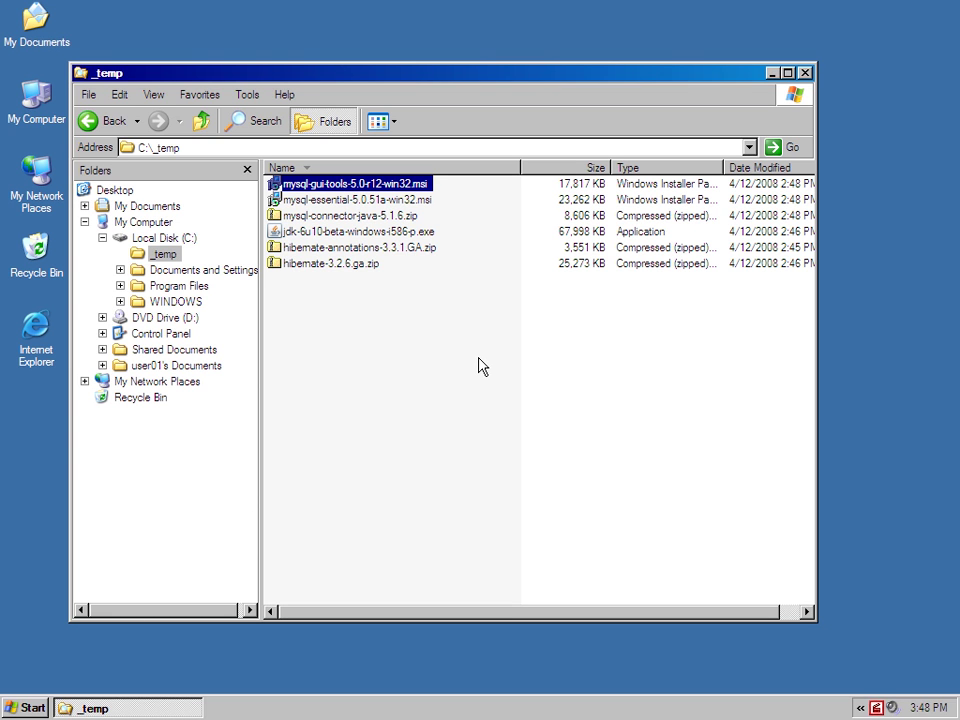
left_click(163, 255)
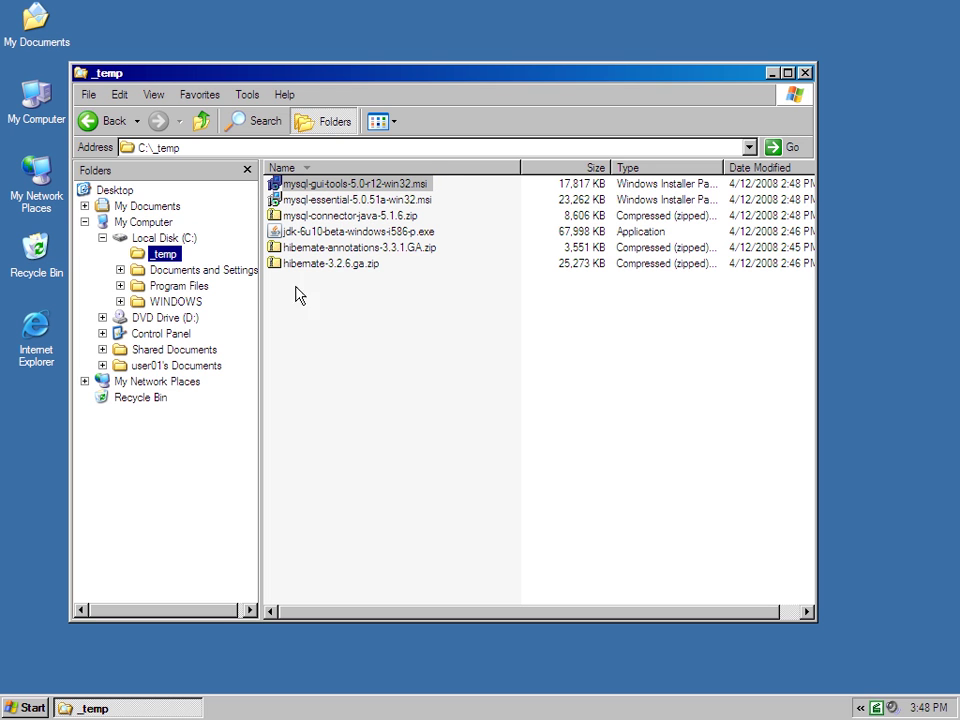
left_click_drag(372, 200, 436, 155)
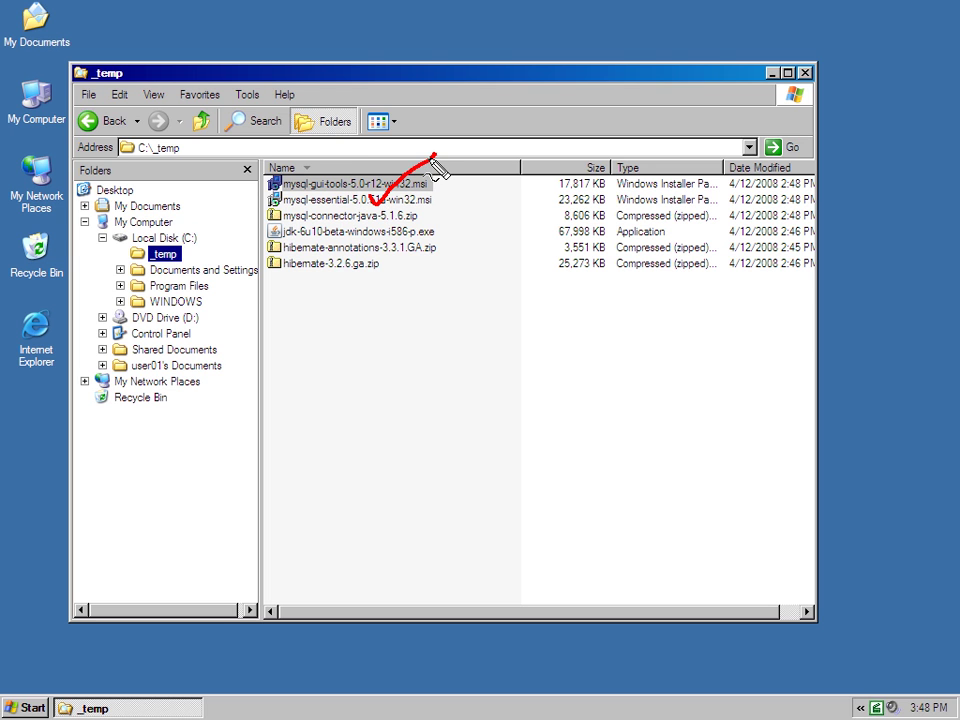
left_click_drag(357, 184, 391, 139)
left_click_drag(409, 188, 363, 222)
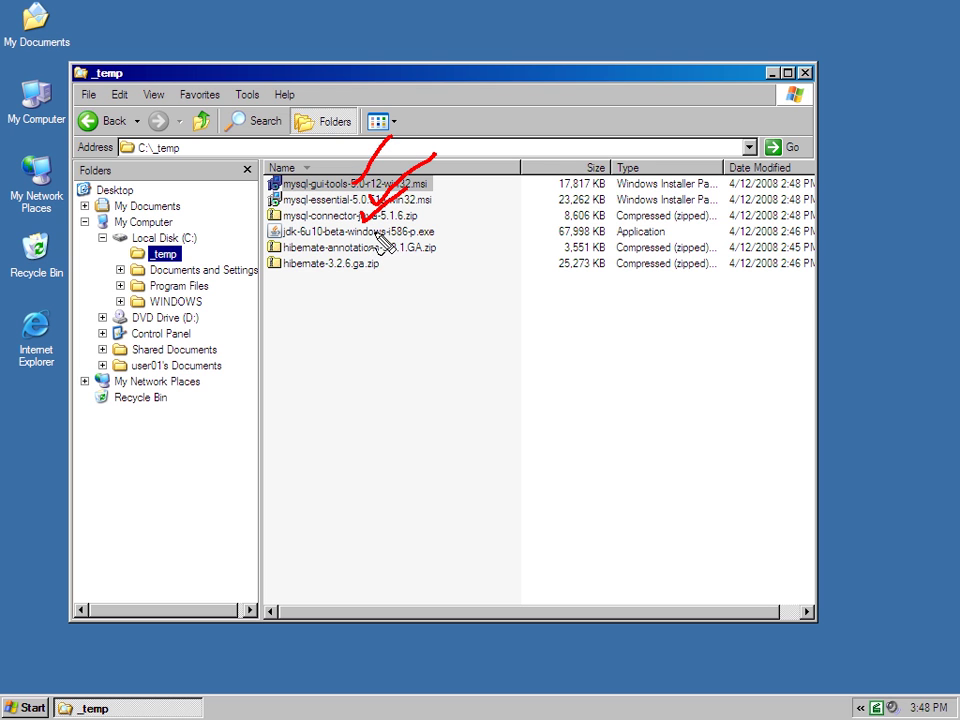
mouse_move(436, 196)
left_mouse_down()
mouse_move(377, 232)
mouse_move(400, 263)
mouse_move(446, 220)
left_mouse_up()
key("ctrl+z")
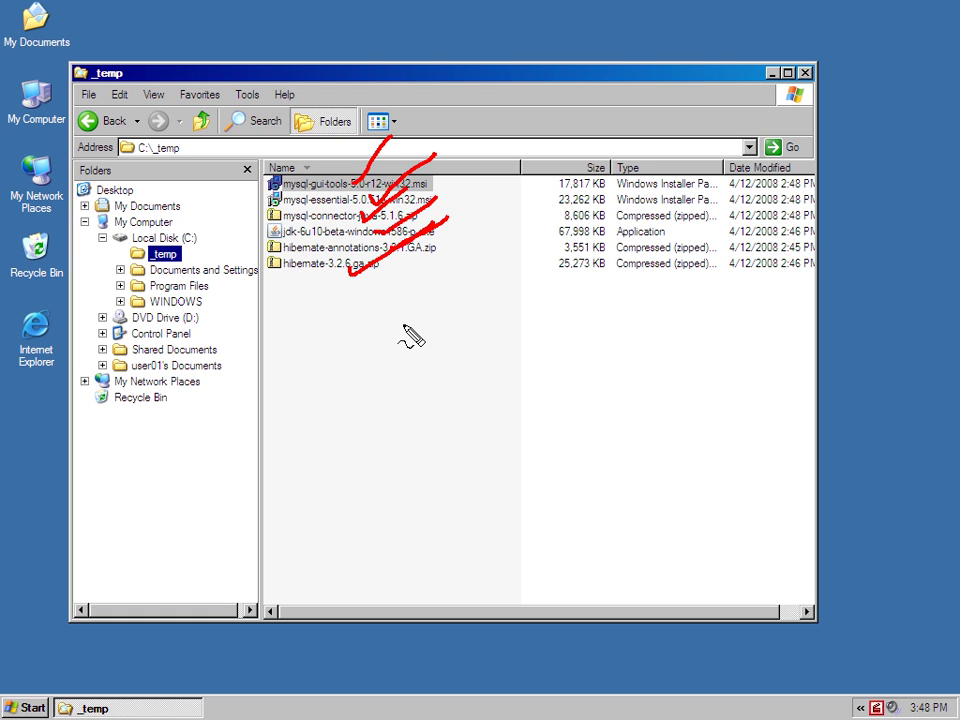
key("Escape")
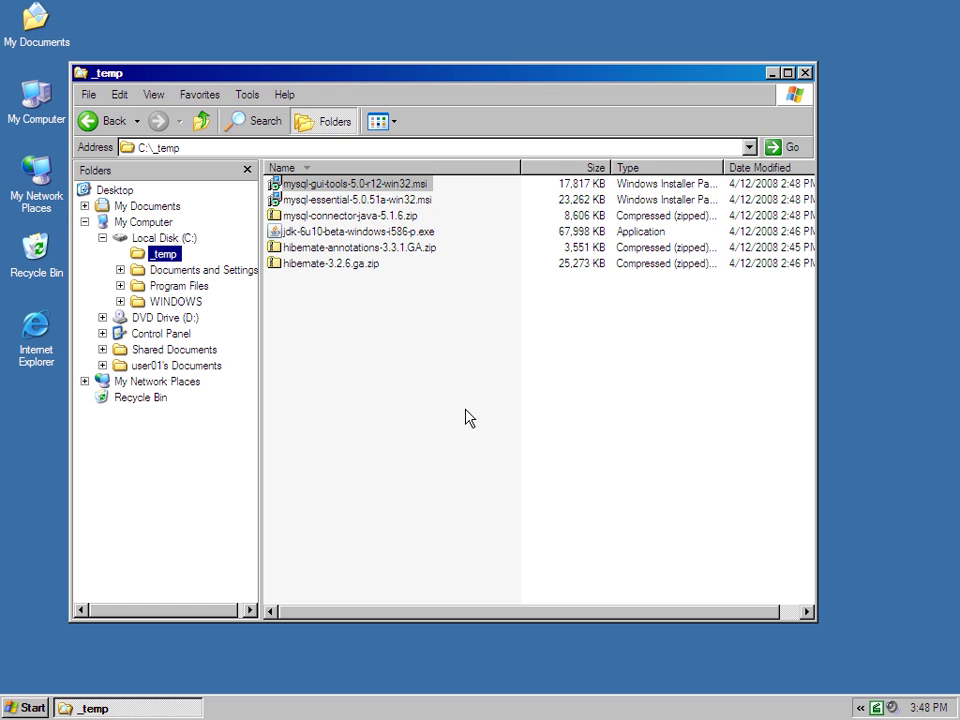
Run the mysql-essential-5.0.51a-win32.msi installer from the _temp folder and choose the Custom setup type.
double_click(382, 200)
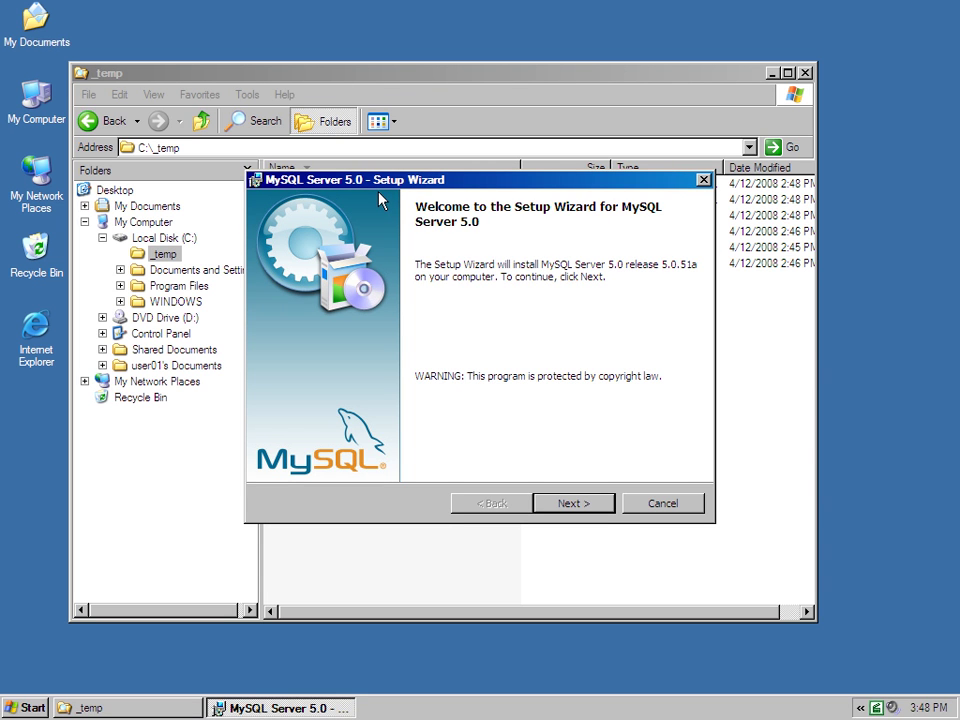
left_click(580, 510)
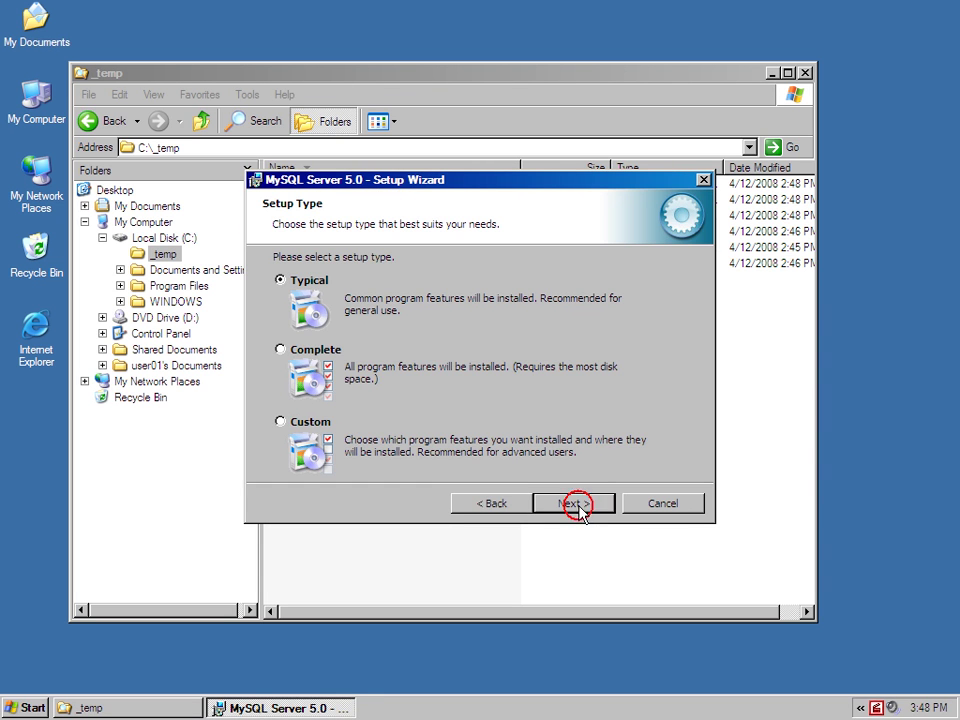
left_click(312, 421)
left_click(584, 509)
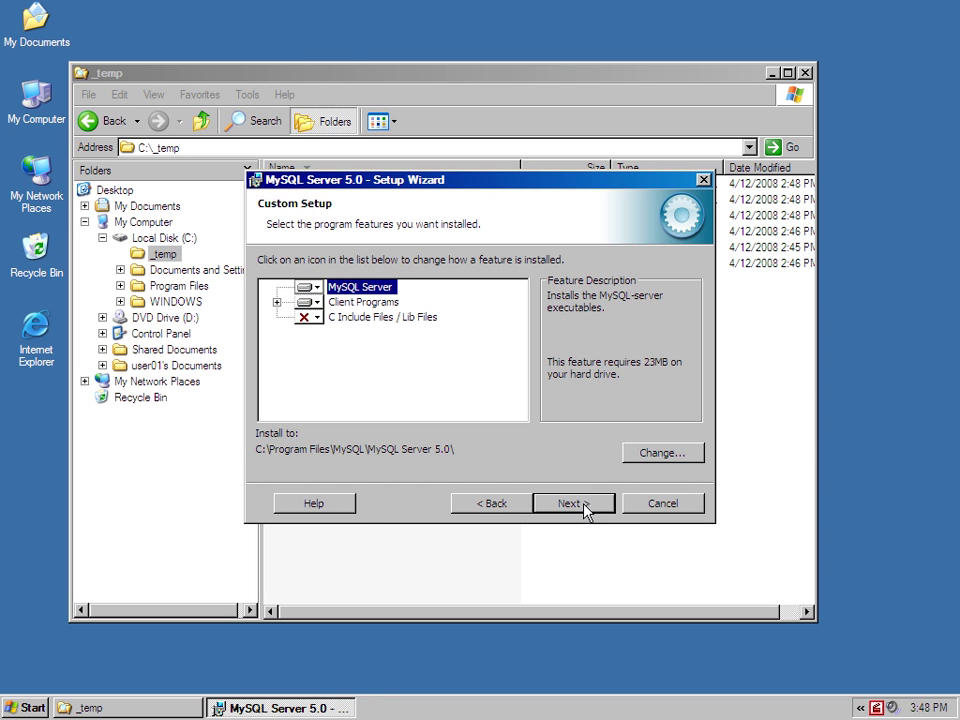
Change the MySQL Server destination folder to C:\_mysql.
left_click(663, 454)
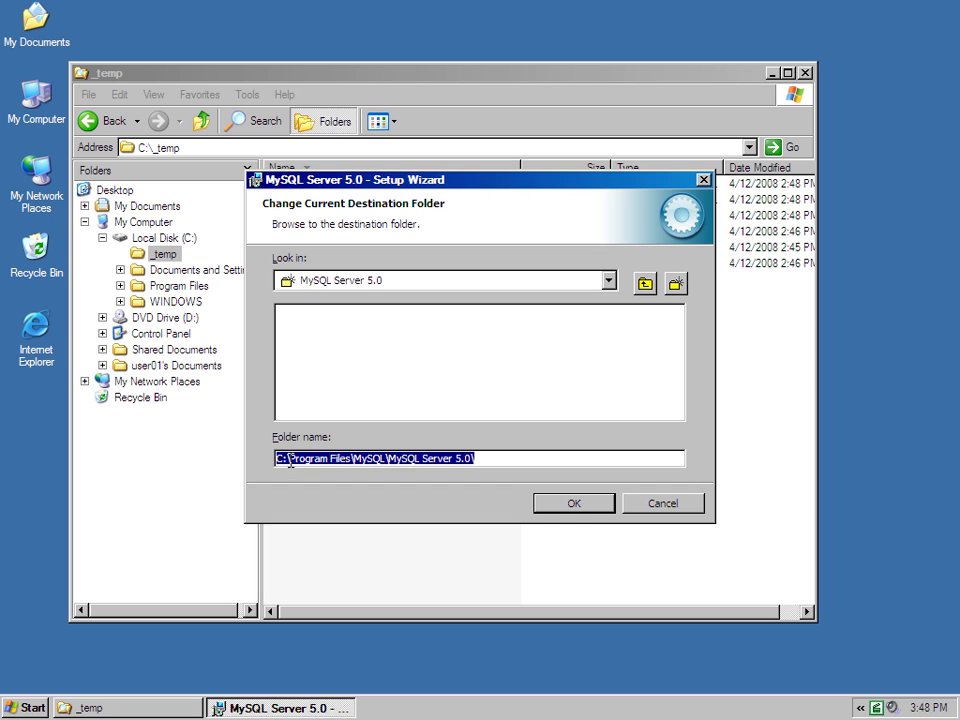
left_click(289, 458)
key("shift+Home")
key("shift+End")
type("_mysql")
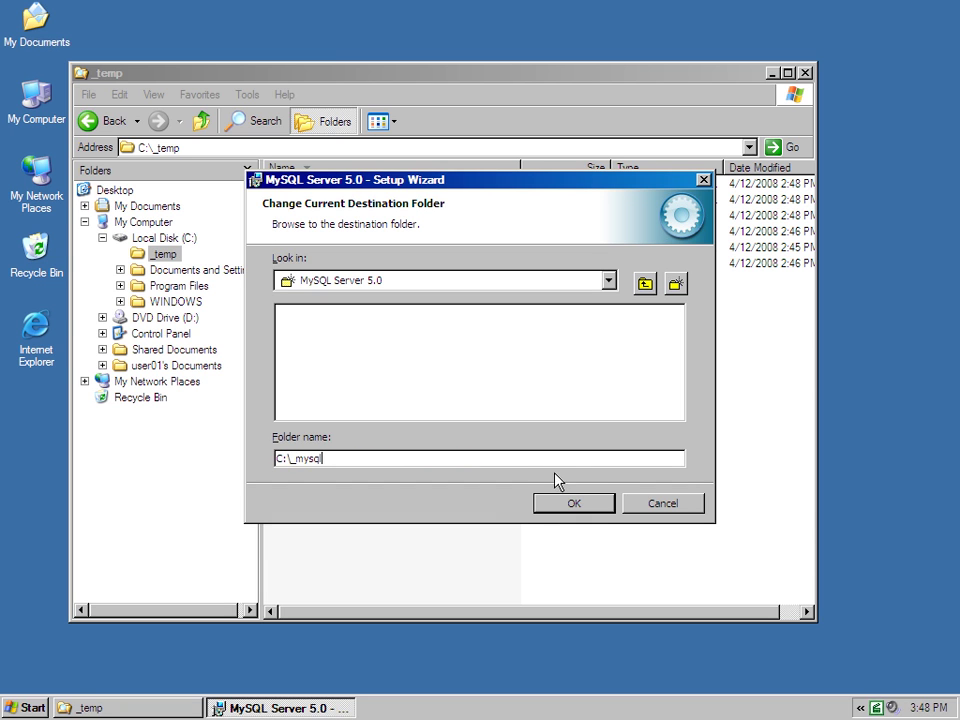
left_click(578, 506)
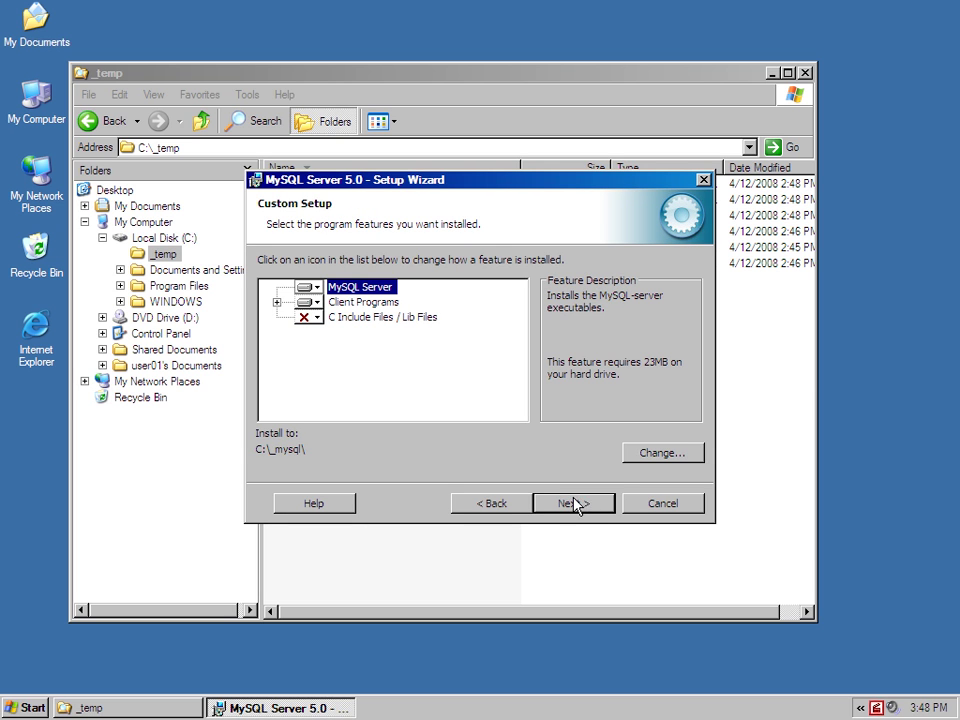
Install MySQL Server, pass the MySQL Enterprise pages, and finish the wizard with "Configure the MySQL Server now" unchecked.
left_click(589, 507)
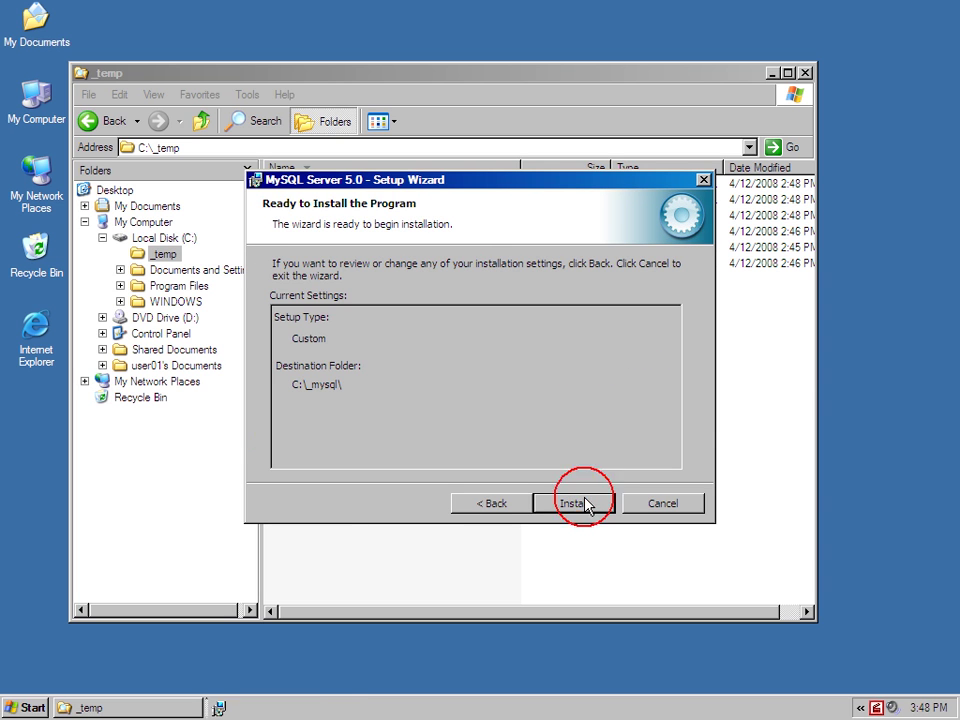
left_click(589, 507)
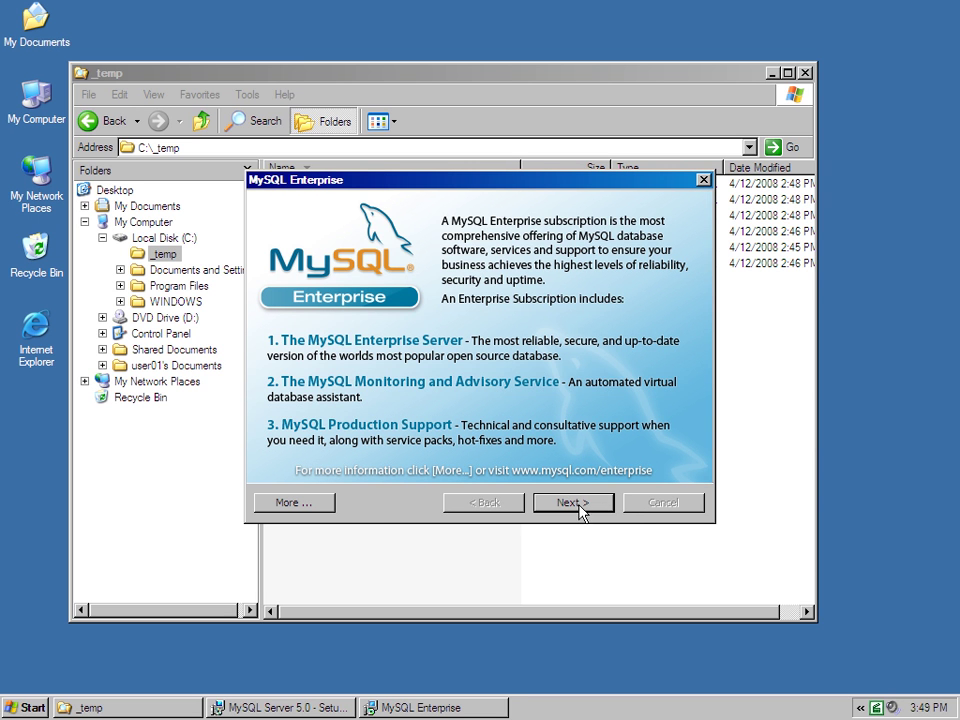
left_click(578, 504)
left_click(583, 503)
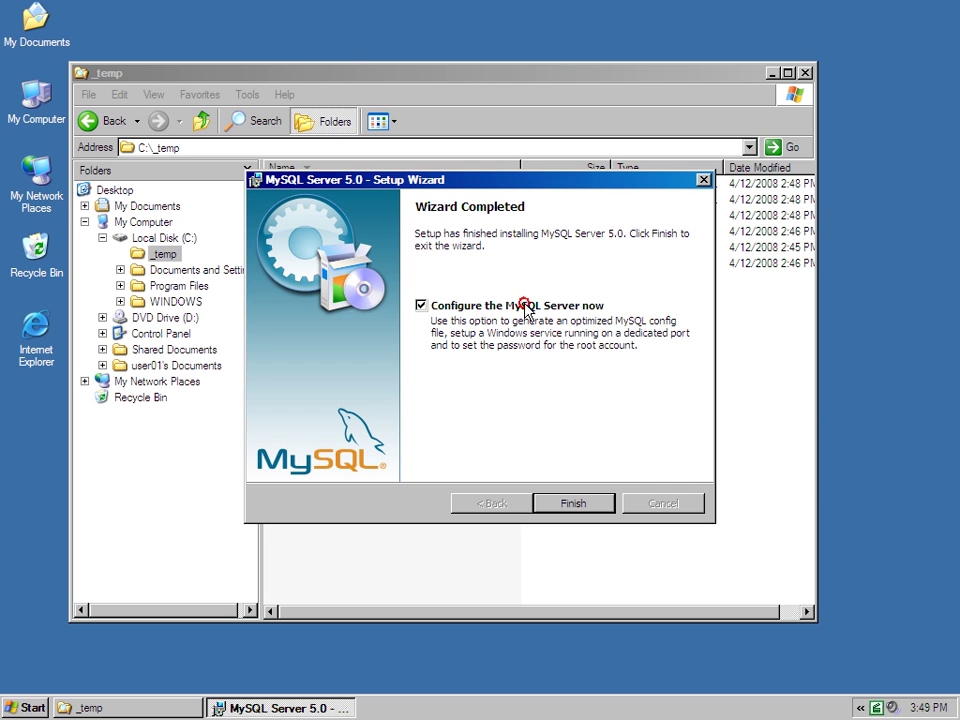
left_click(421, 305)
left_click(576, 504)
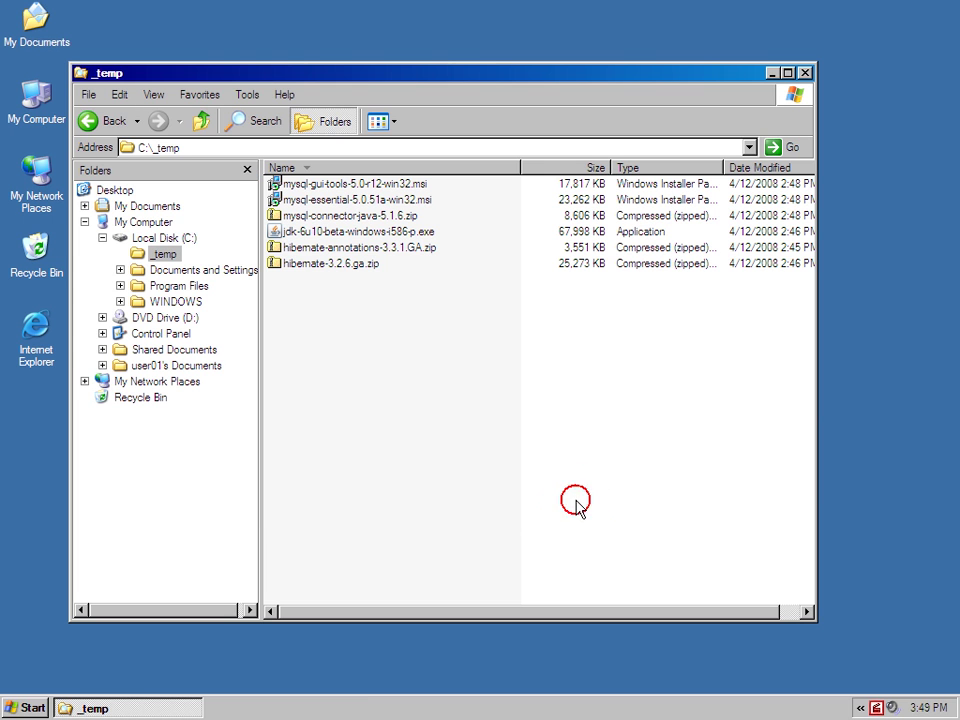
Run the mysql-gui-tools-5.0-r12-win32.msi installer and accept the license agreement to reach the Destination Folder page.
double_click(393, 189)
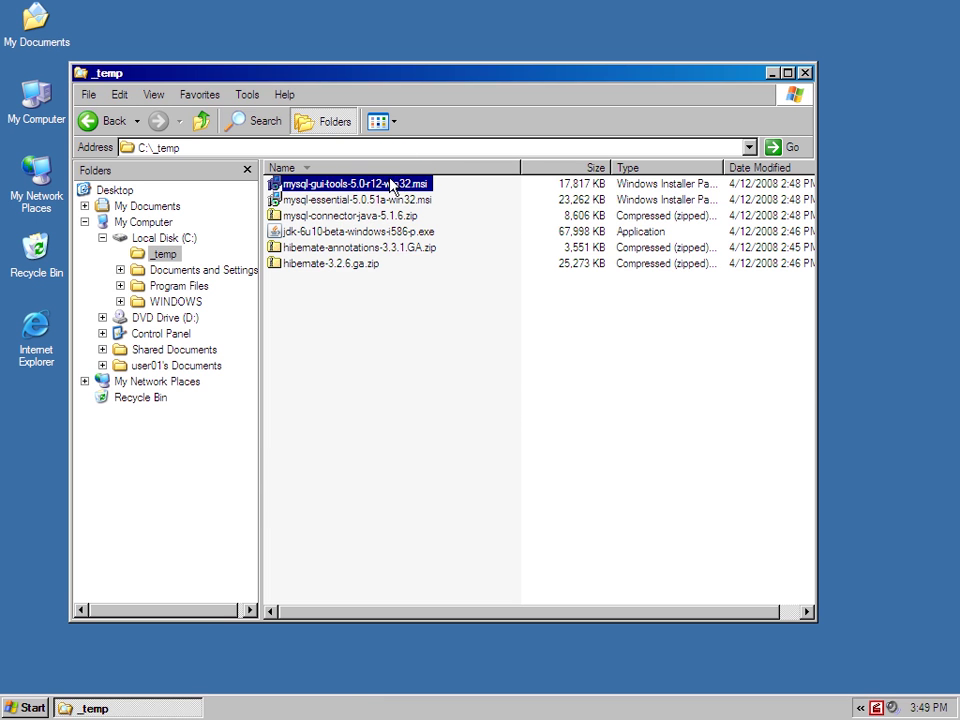
left_click(583, 506)
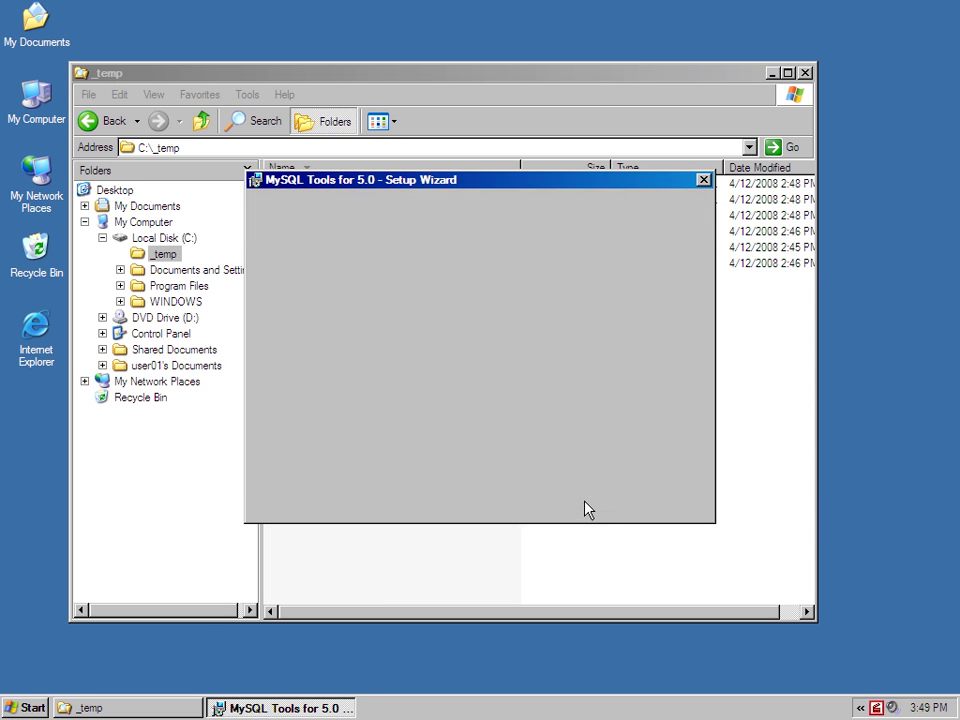
left_click(428, 436)
left_click(563, 503)
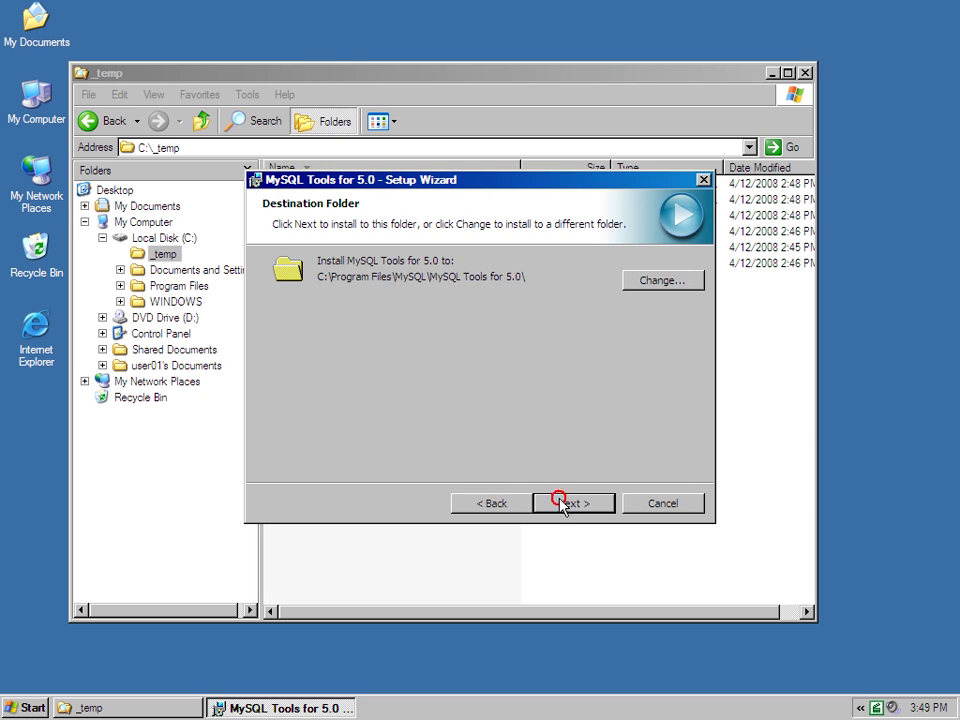
Change the MySQL Tools for 5.0 destination folder to C:\_guitools.
left_click(665, 279)
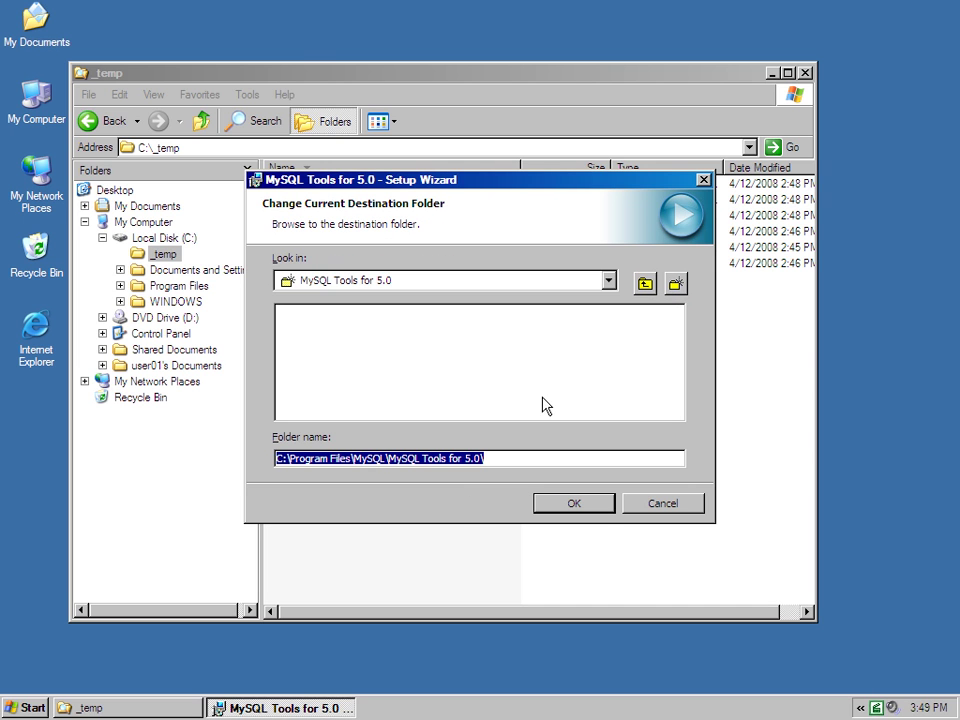
left_click_drag(492, 458, 288, 461)
key("BackSpace")
type("_gu")
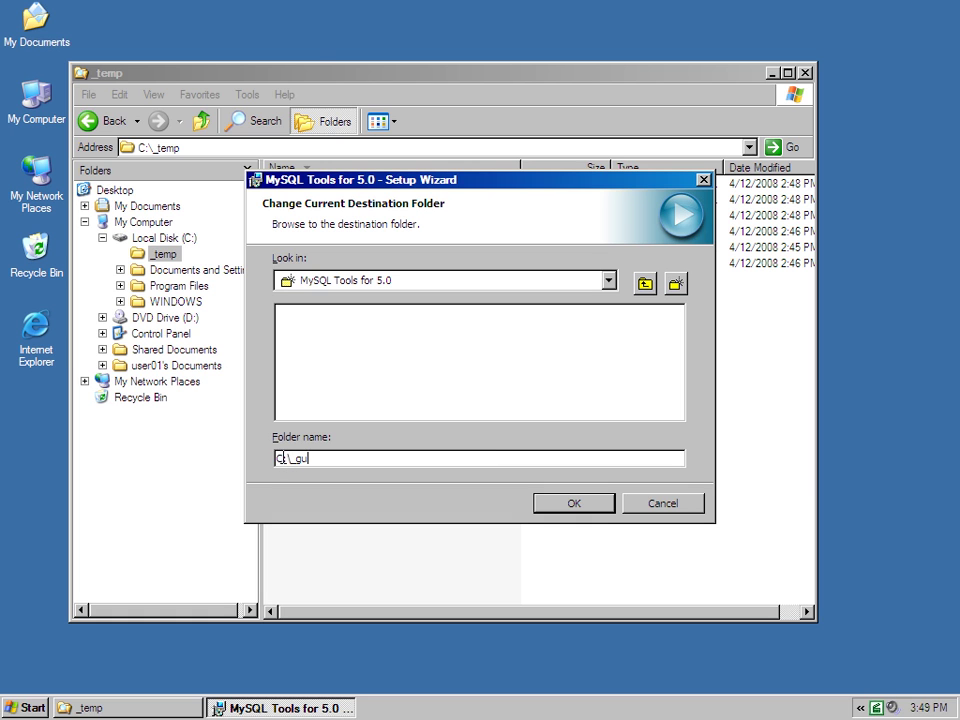
type("i_too")
key("BackSpace")
key("BackSpace")
key("BackSpace")
key("BackSpace")
type("tools")
left_click(568, 506)
Install MySQL Tools for 5.0 with the Complete setup type, pass the MySQL Enterprise pages, and finish the wizard.
left_click(583, 504)
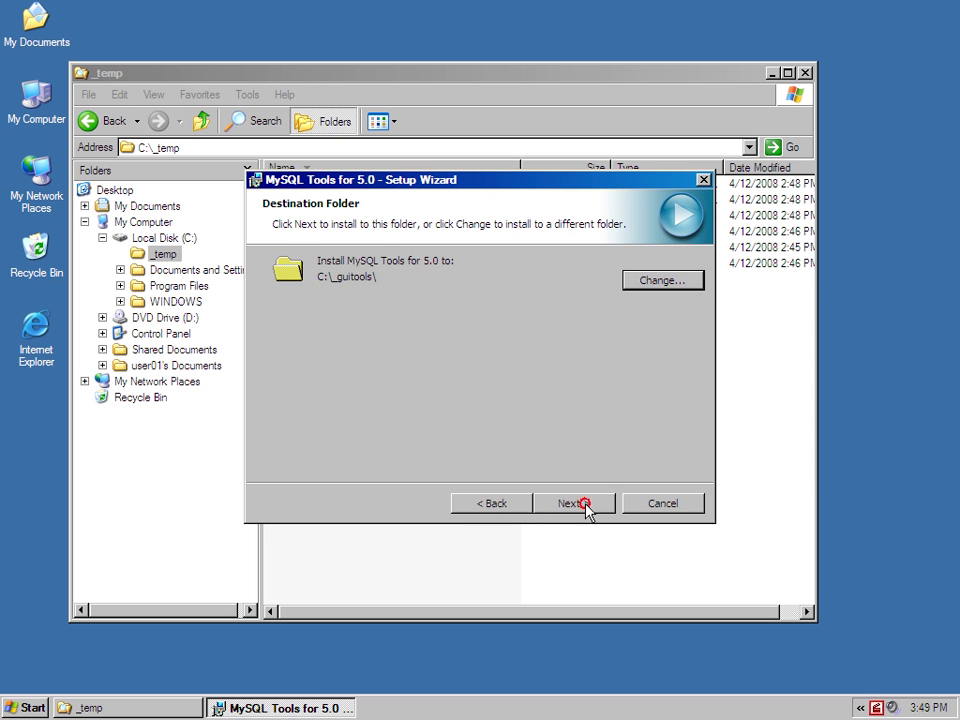
left_click(582, 505)
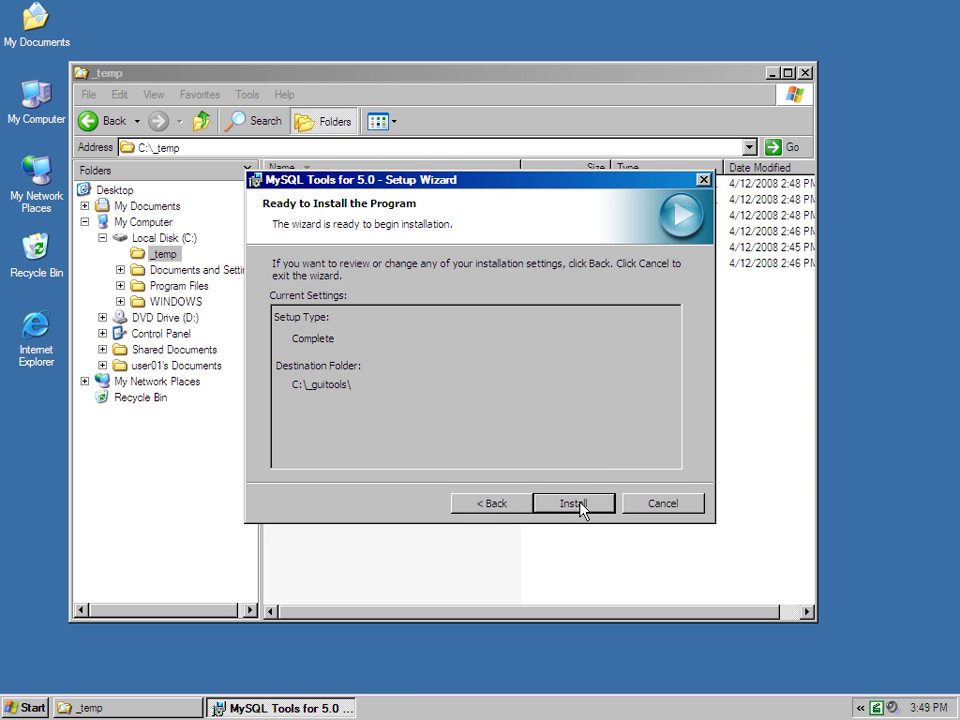
left_click(581, 504)
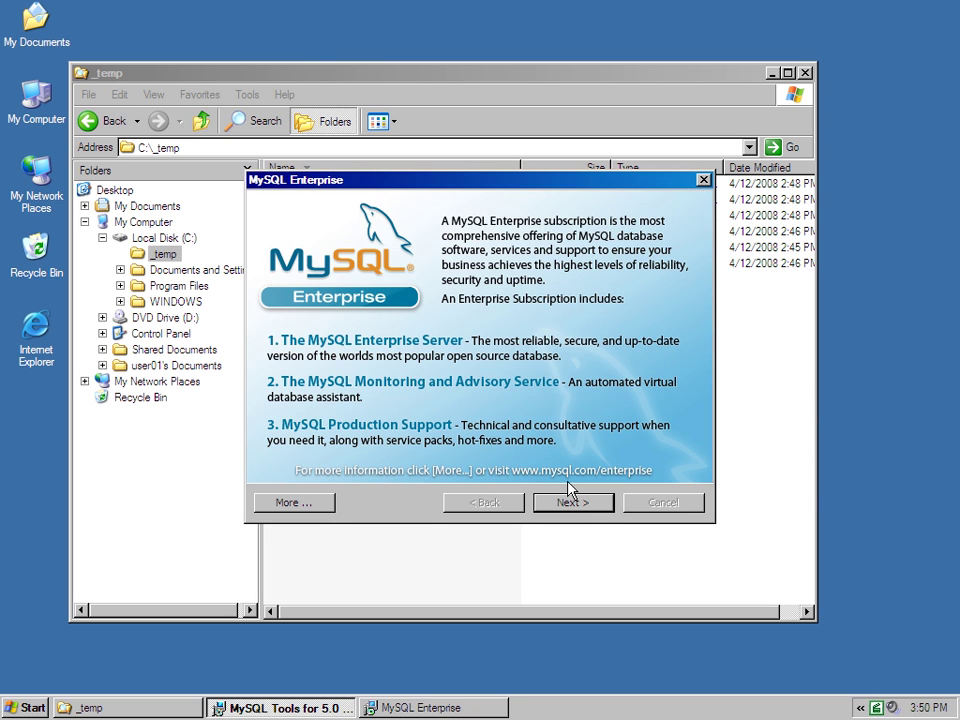
left_click(589, 505)
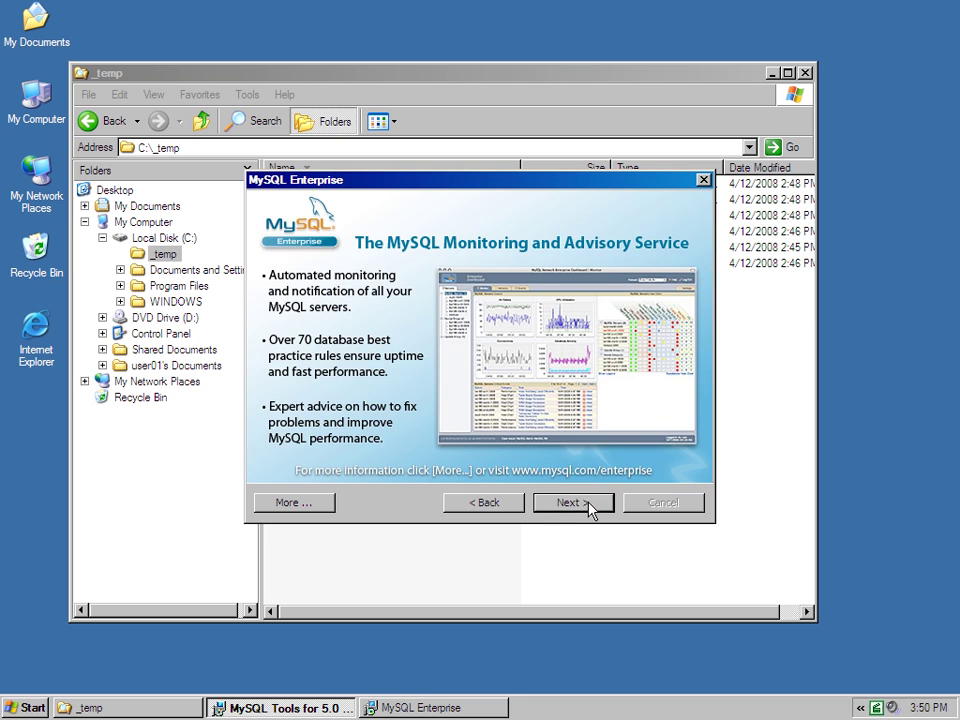
left_click(589, 505)
left_click(591, 507)
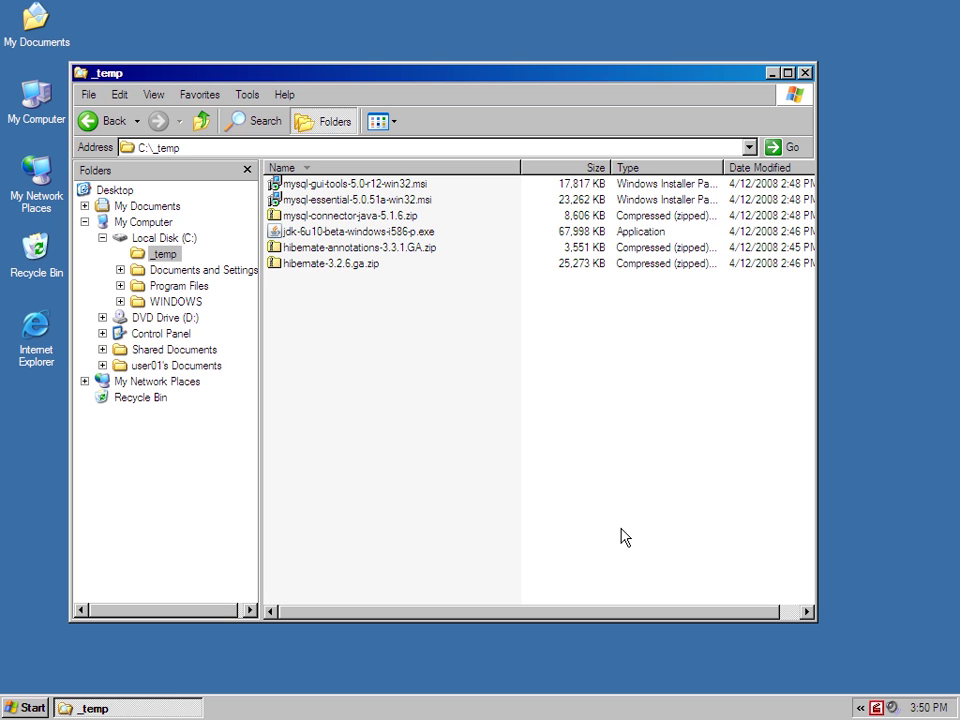
Run the jdk-6u10-beta-windows-i586-p.exe installer, accept its license agreement and open the JDK destination folder for changing.
double_click(389, 237)
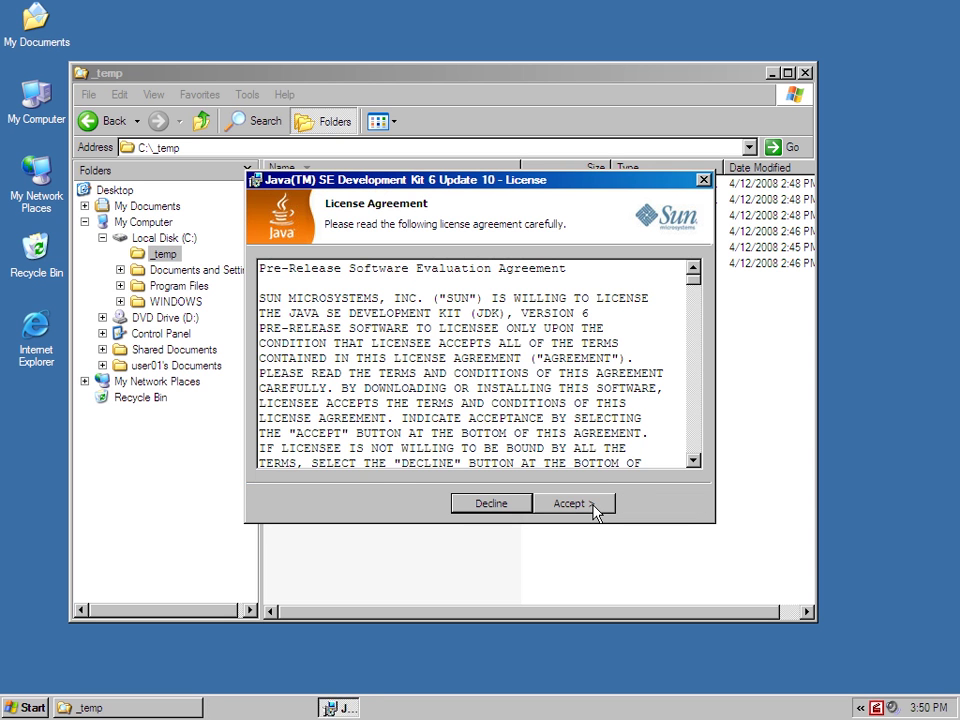
left_click(581, 506)
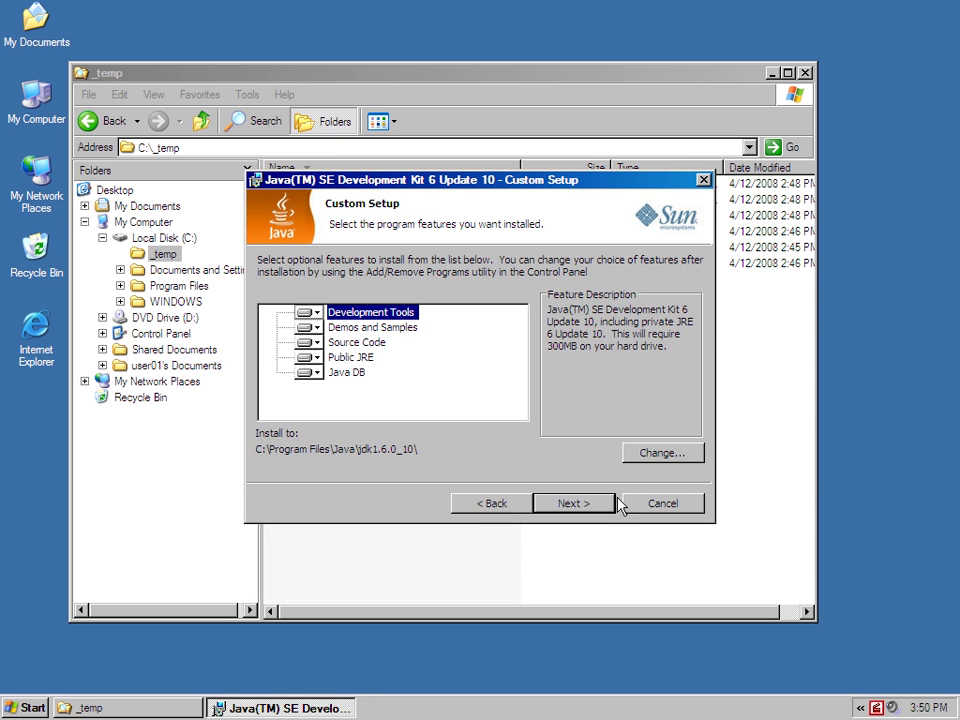
left_click(627, 456)
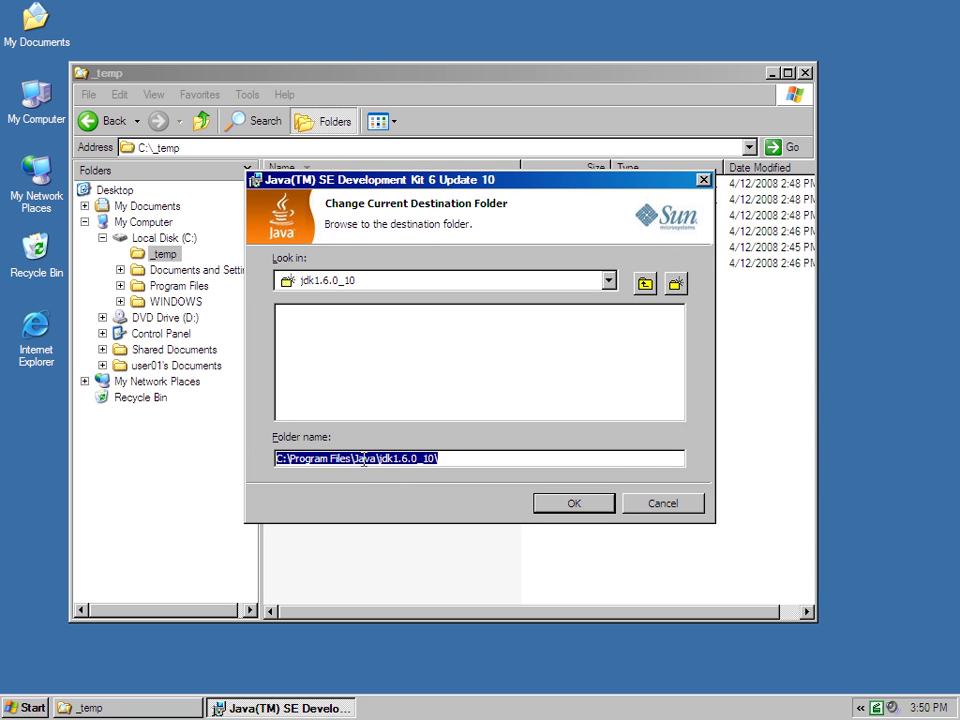
left_click(291, 456)
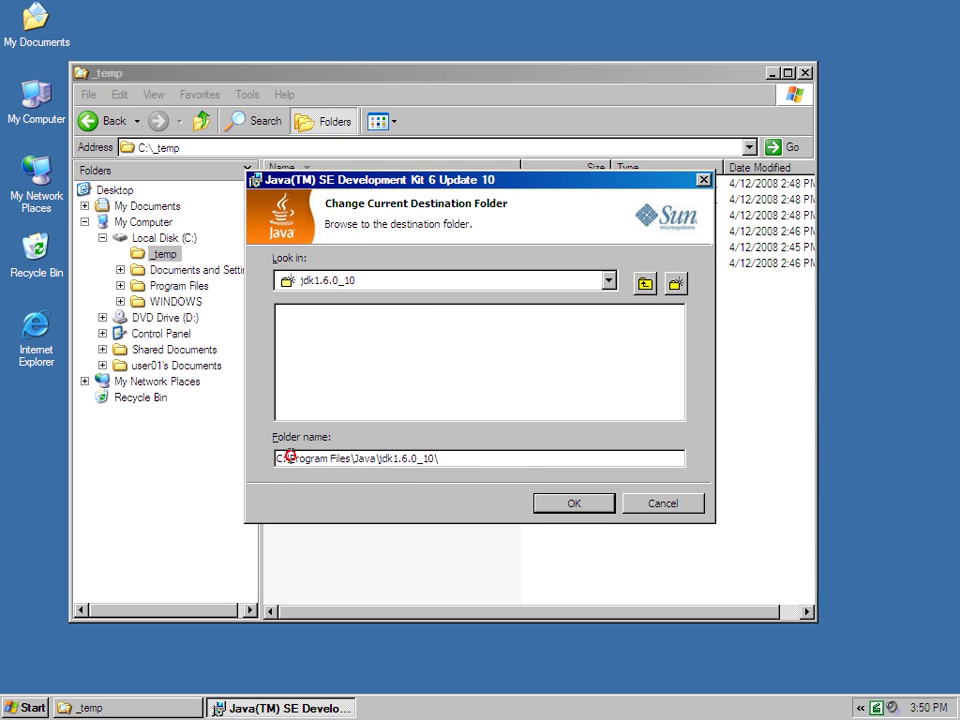
double_click(291, 456)
type("_")
type("jd")
key("BackSpace")
key("BackSpace")
key("ctrl+z")
left_click(285, 457)
key("shift+Home")
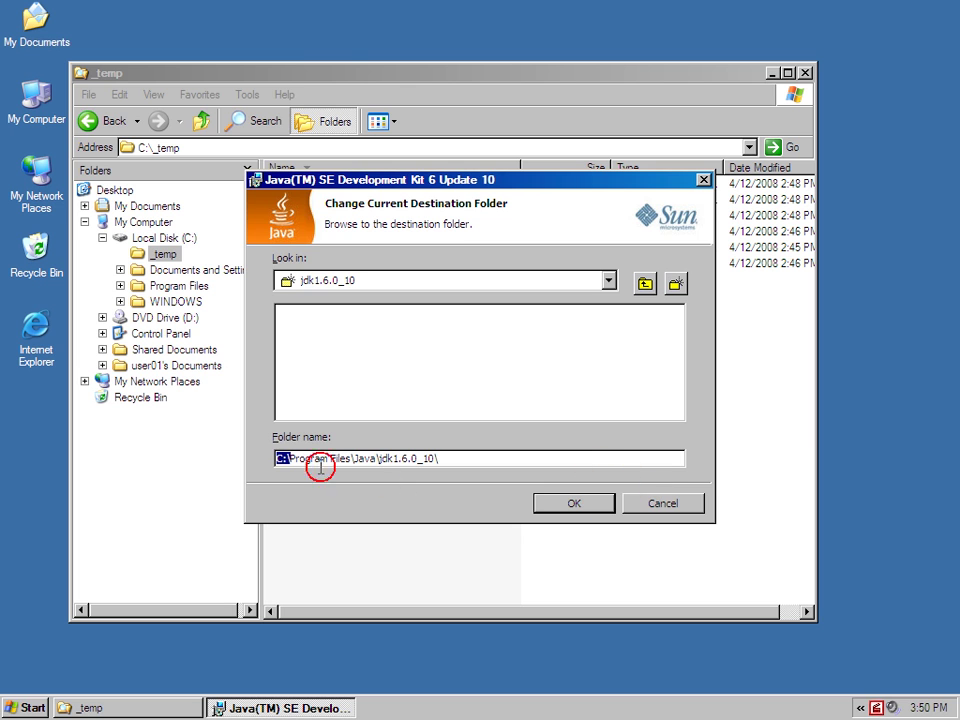
Set the JDK destination folder to C:\_jdk1.6 and start the installation with the default features.
left_click(290, 459)
left_click_drag(290, 459, 497, 456)
key("BackSpace")
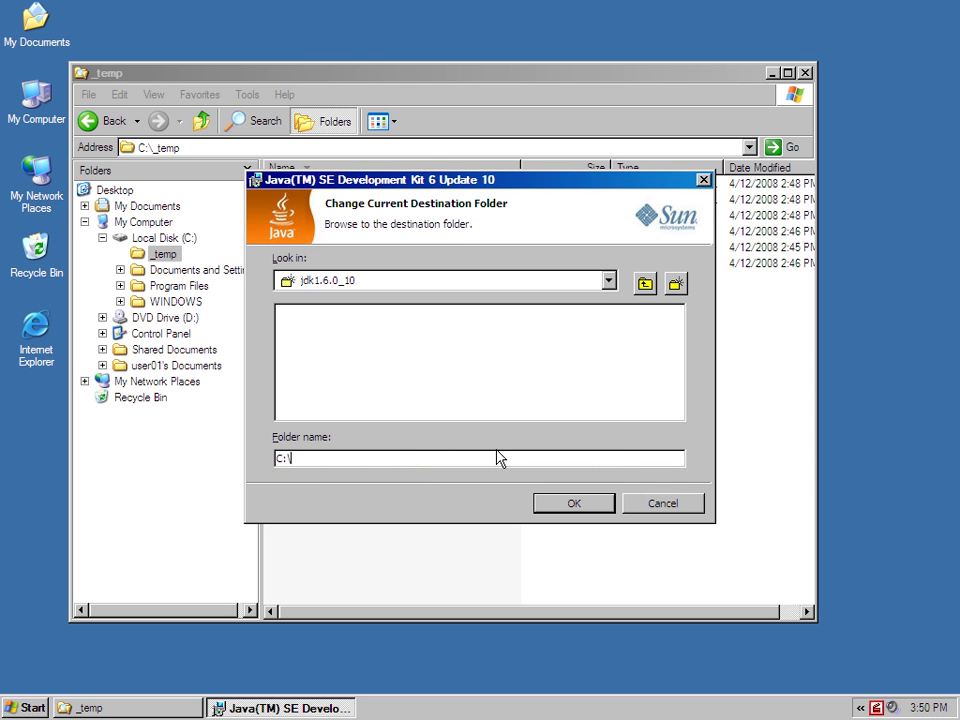
type("_t")
type("dk1.6")
left_click(576, 504)
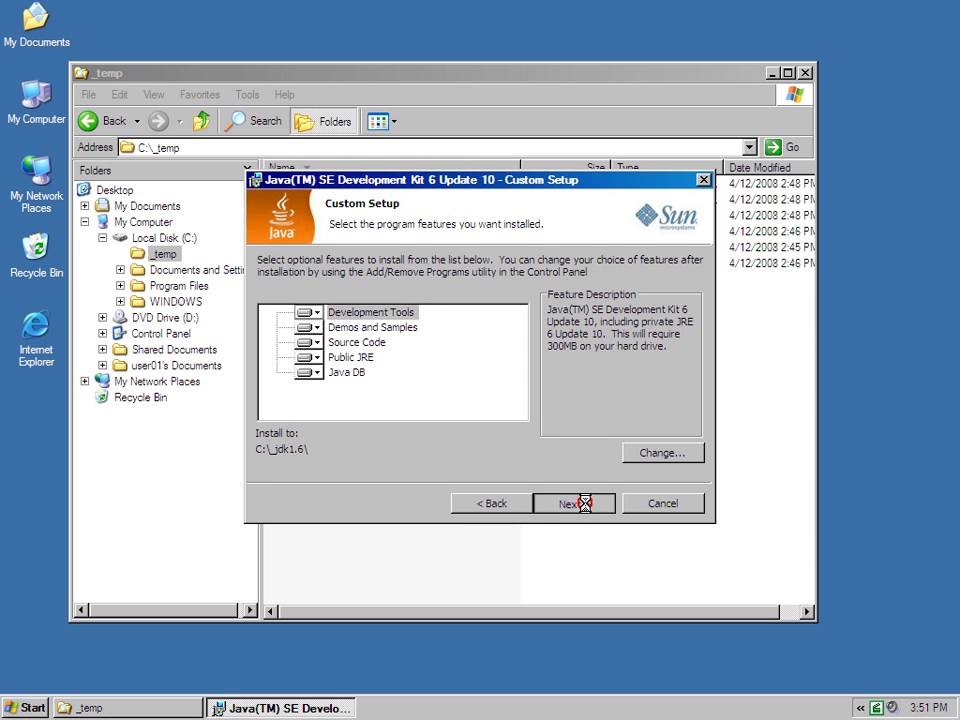
left_click(584, 503)
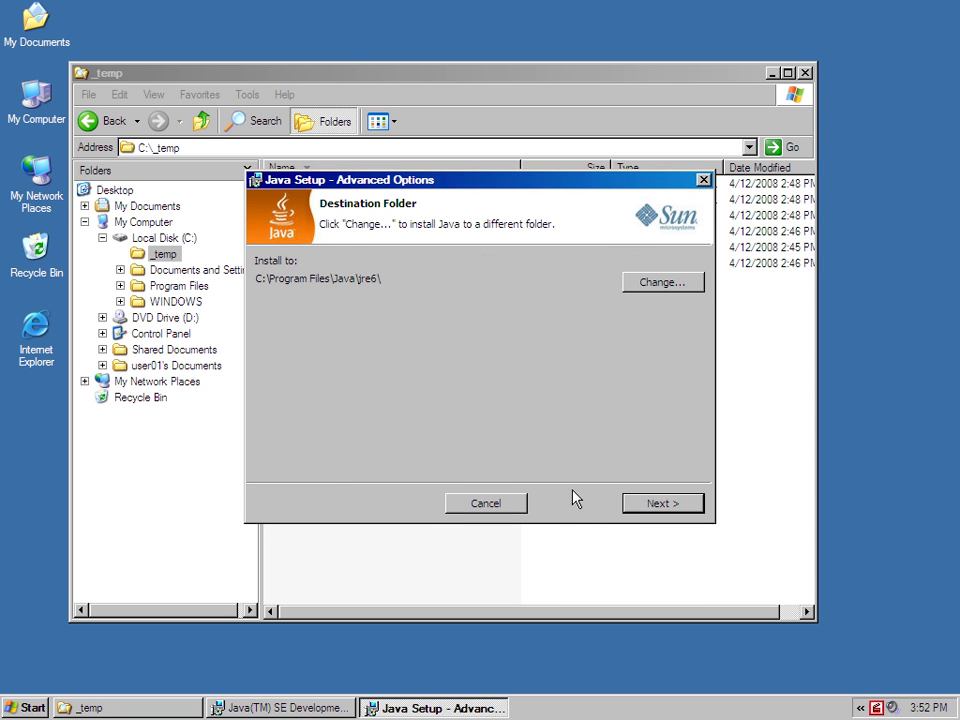
Set the JRE destination folder to C:\_jre6\, run the installation, and finish the JDK wizard without showing the readme file.
left_click(668, 285)
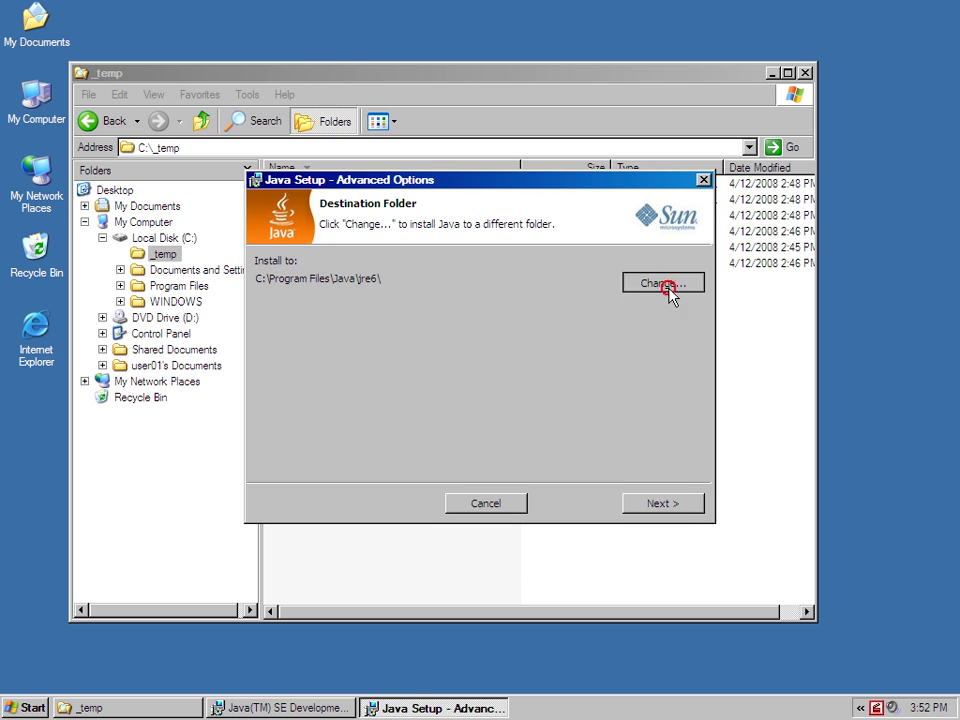
left_click(390, 462)
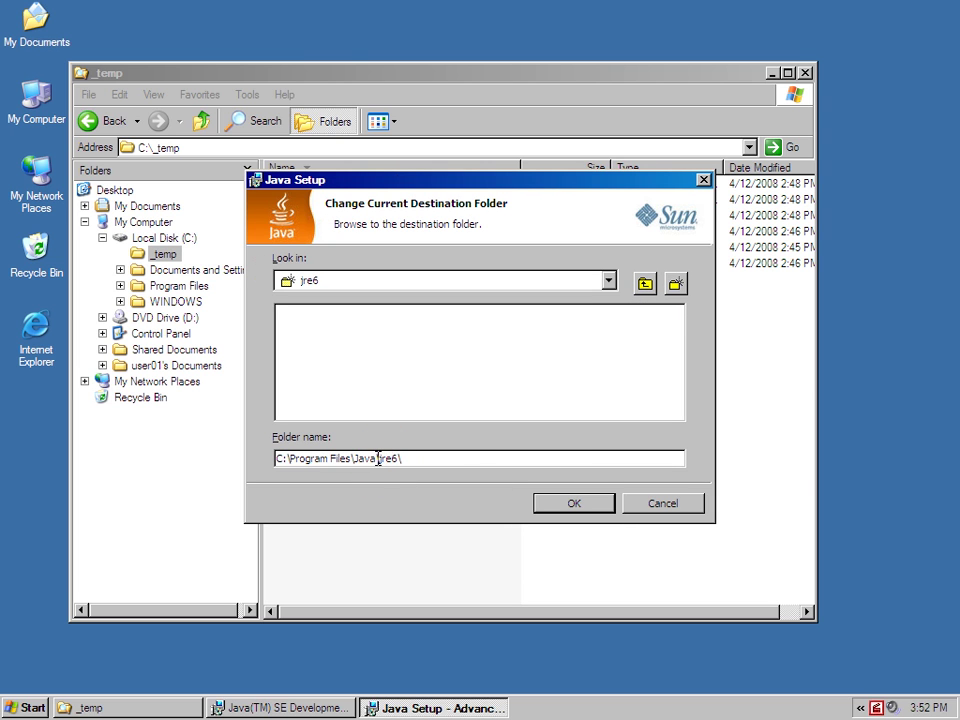
left_click_drag(381, 458, 295, 464)
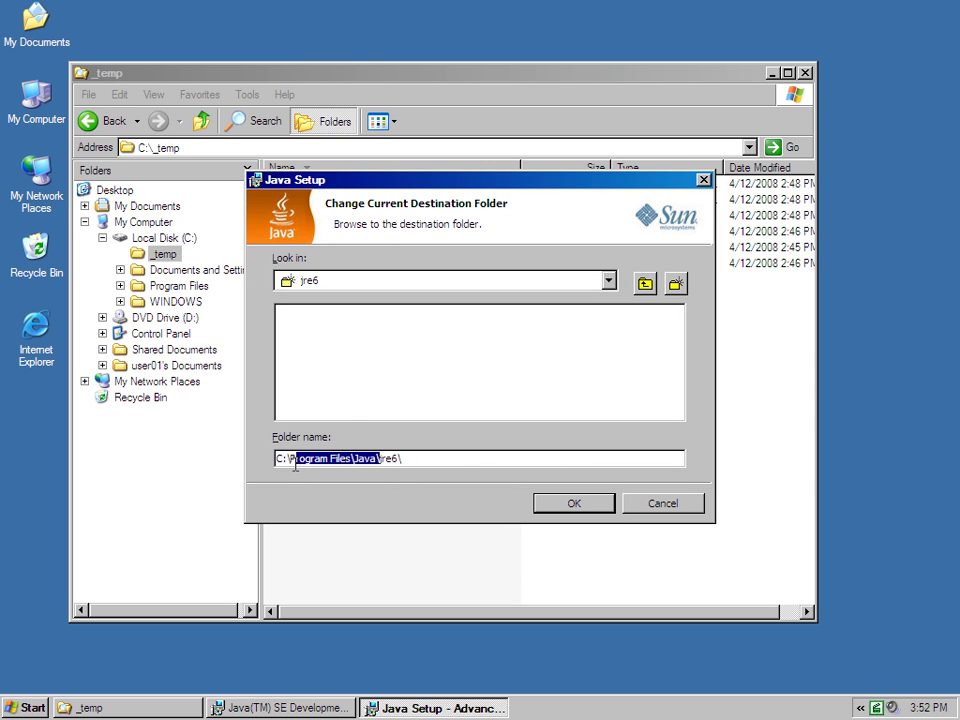
key("Delete")
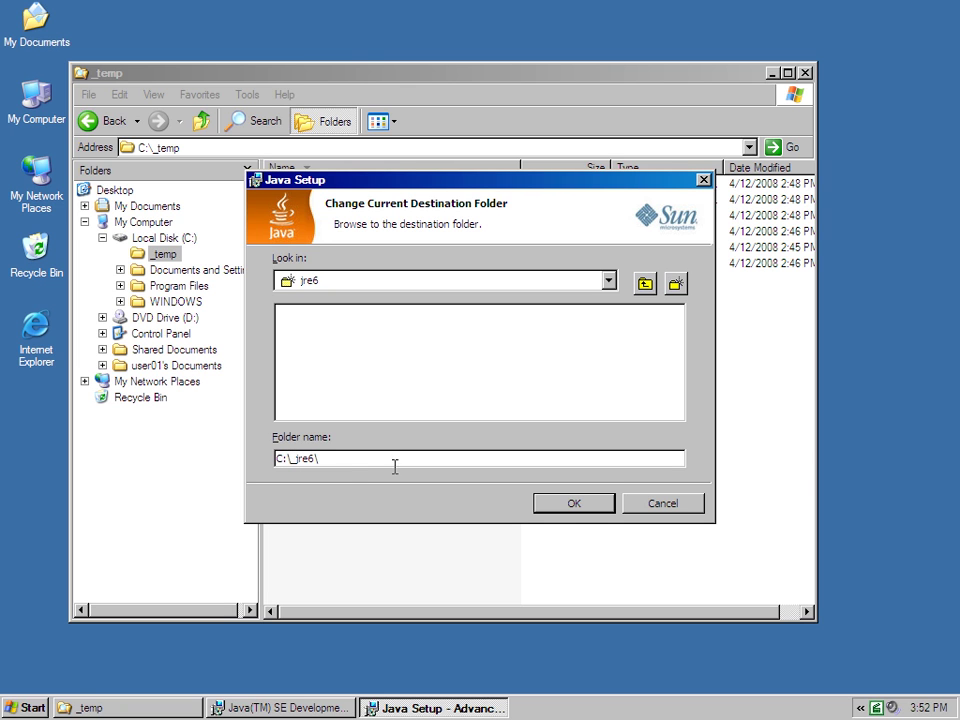
left_click(584, 506)
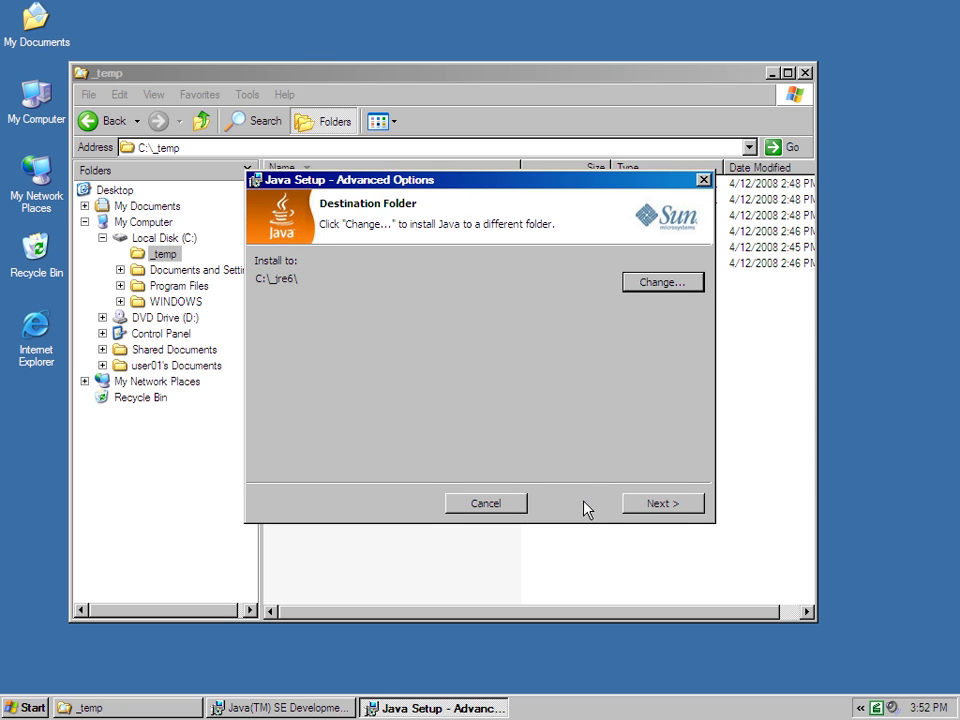
left_click(660, 504)
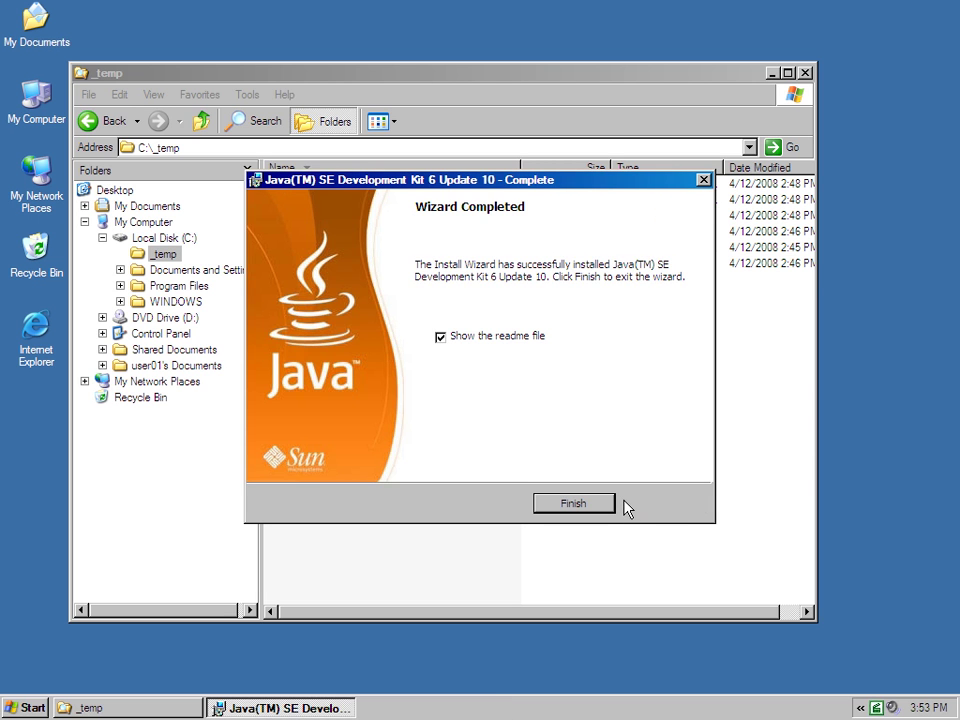
left_click(441, 337)
left_click(577, 505)
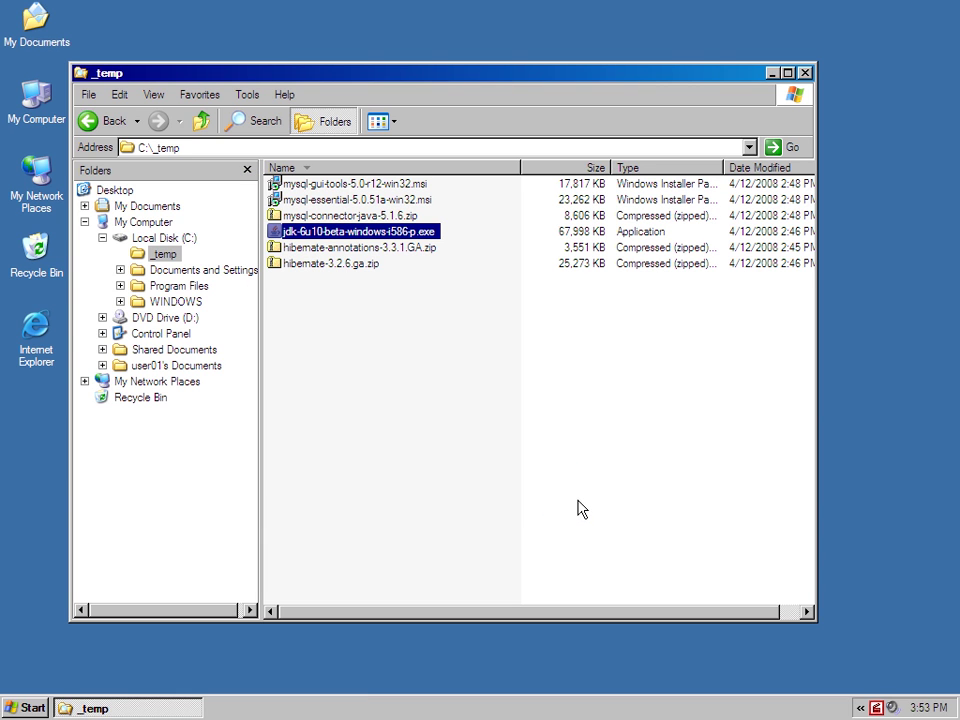
right_click(47, 708)
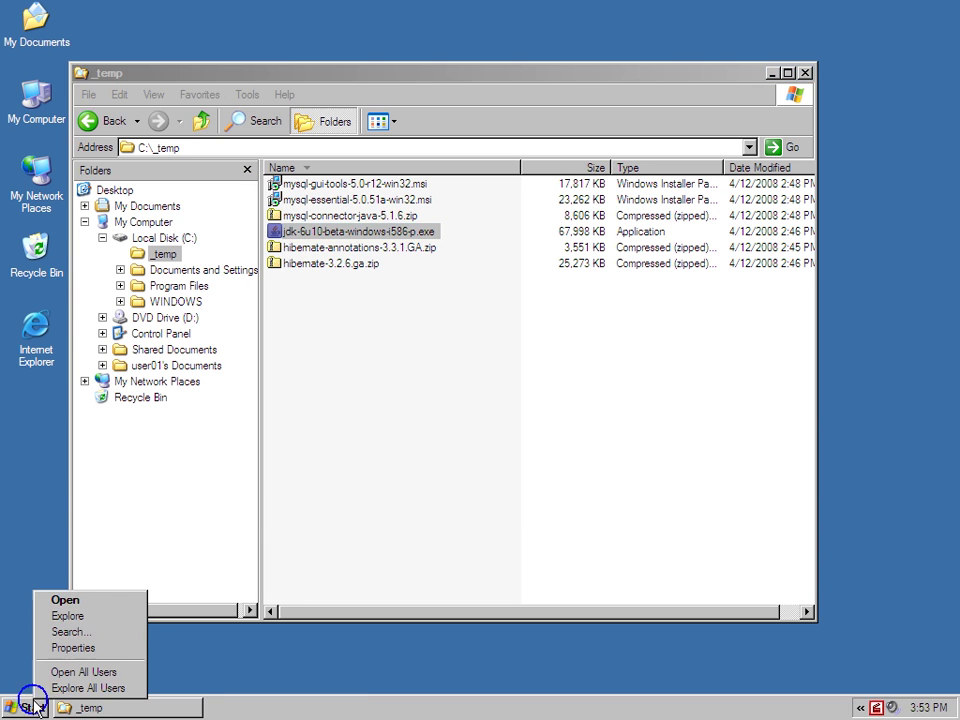
left_click(21, 707)
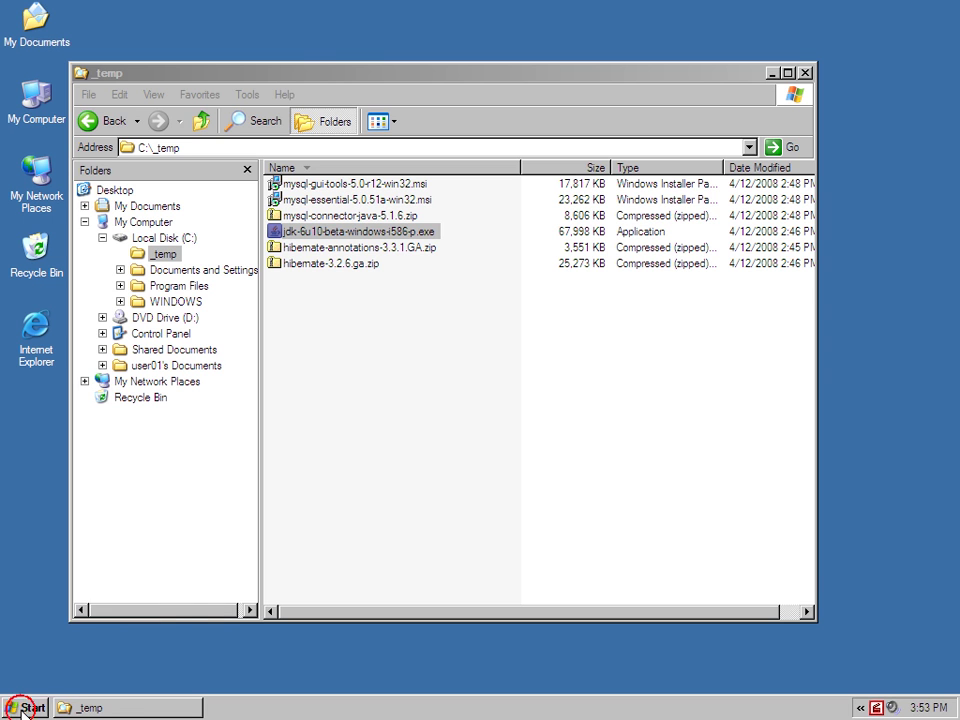
mouse_move(146, 465)
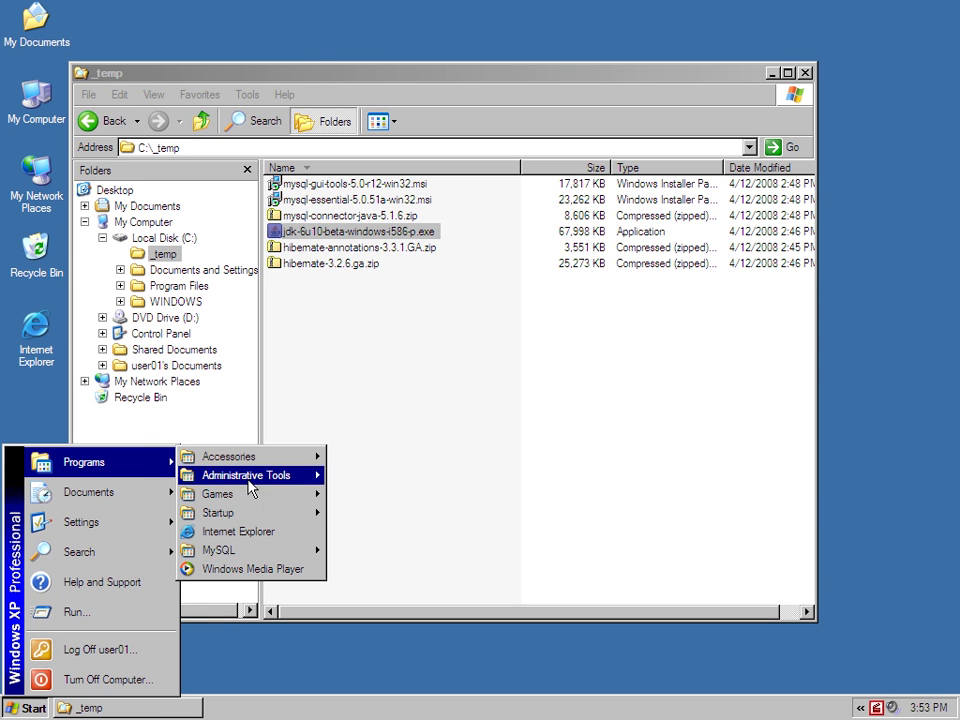
Check drive C for the _guitools, _jdk1.6, _jre6 and _mysql installation folders.
left_click(167, 238)
left_click(165, 238)
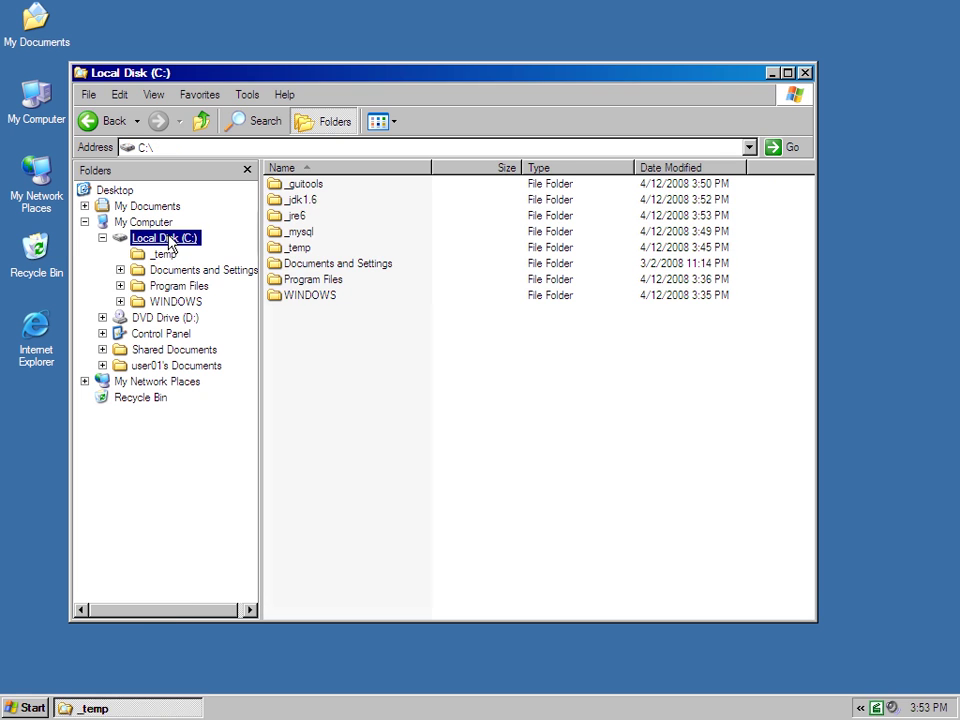
left_click(306, 184)
left_click(307, 204)
left_click(309, 216)
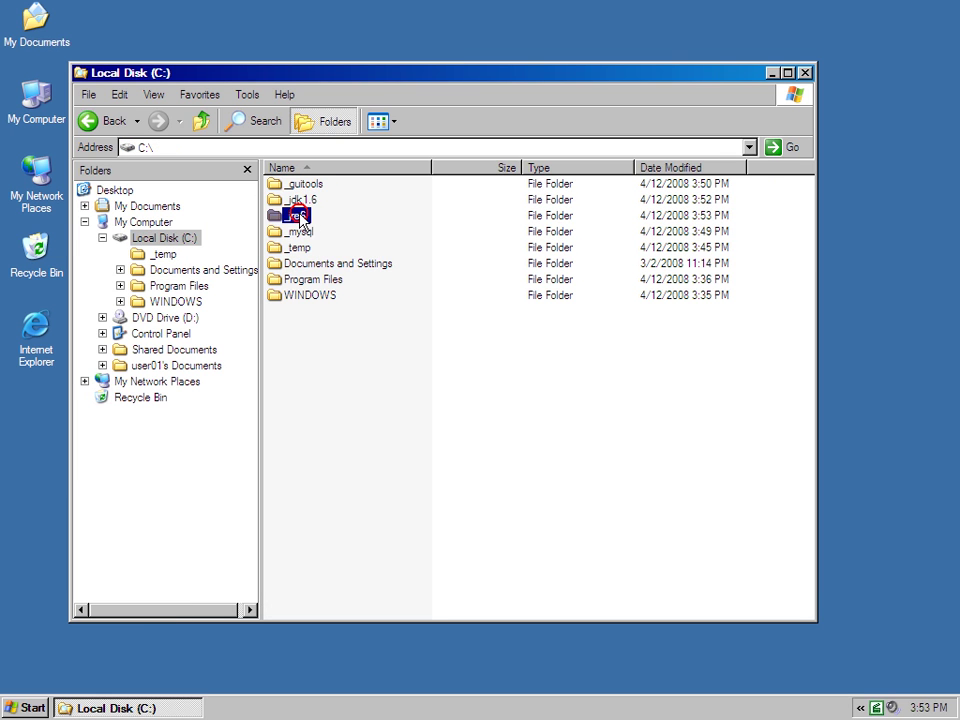
left_click(305, 232)
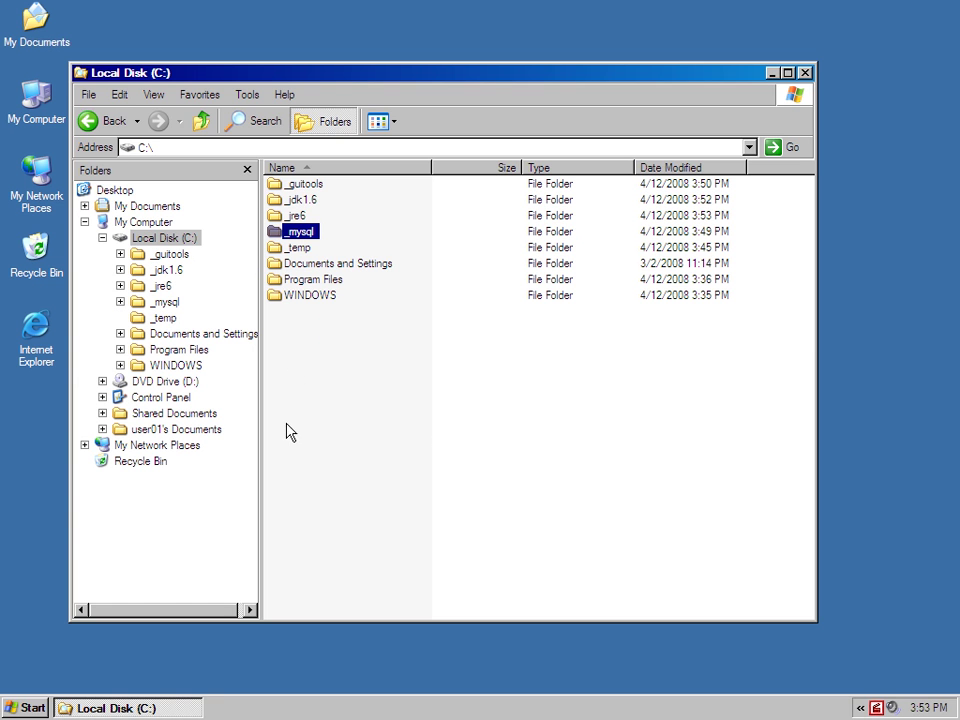
Open a Command Prompt and change to the C:\_mysql\bin directory.
left_click(33, 708)
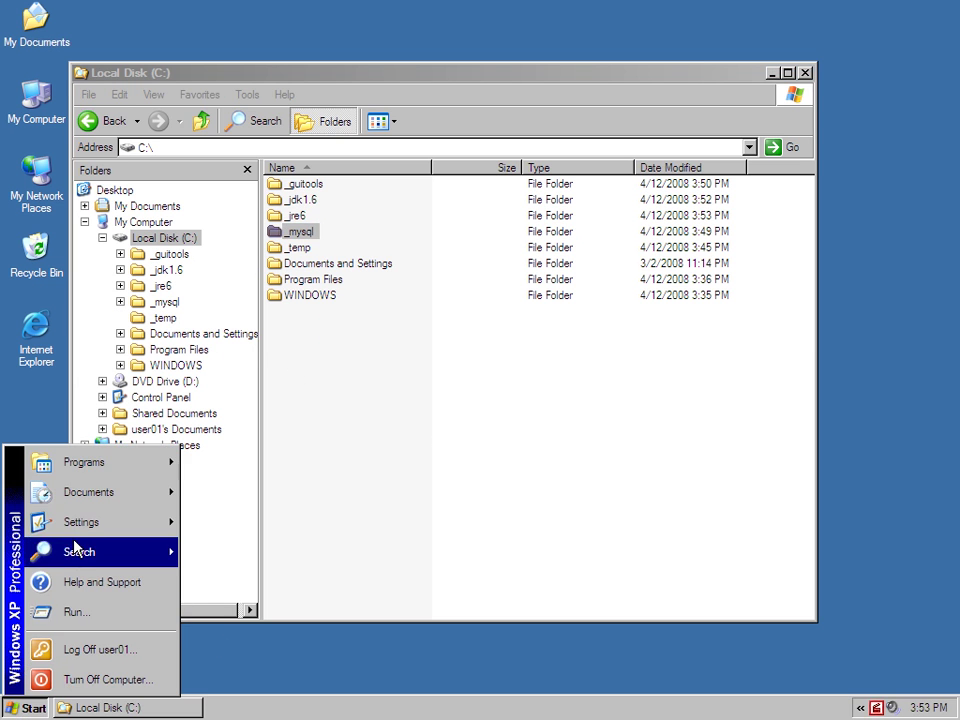
mouse_move(100, 465)
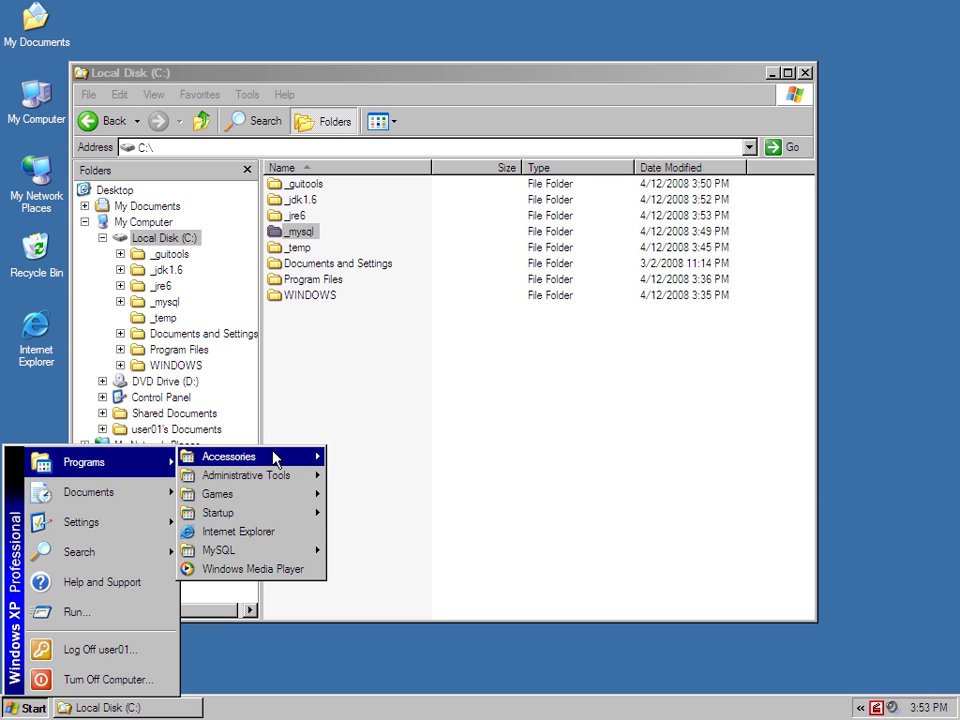
mouse_move(334, 456)
left_click(405, 316)
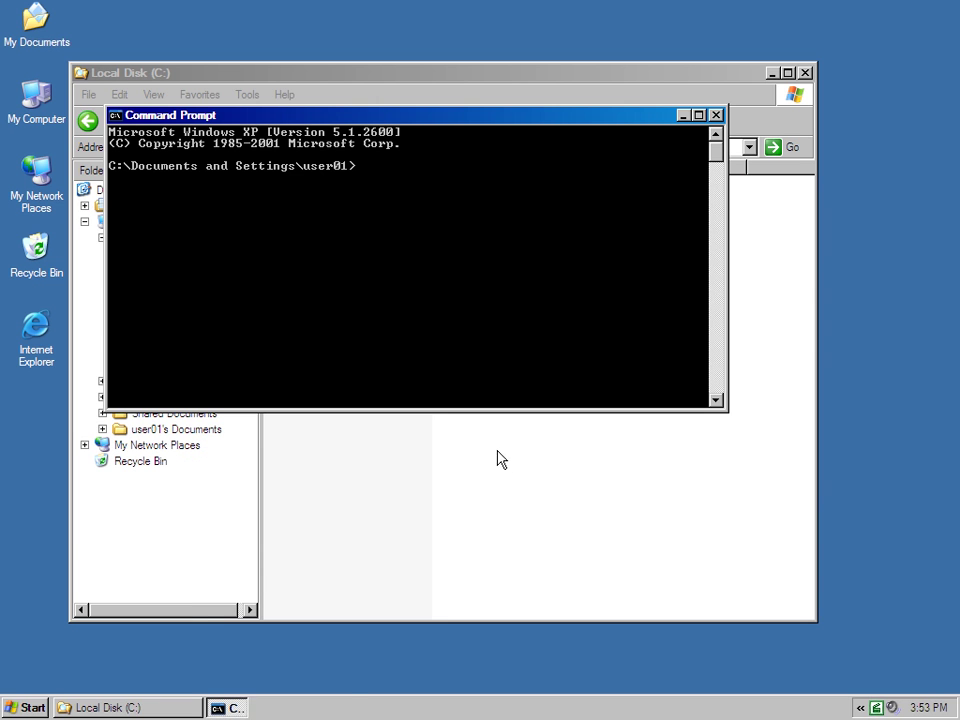
type("cd..")
key("Return")
type("cd..")
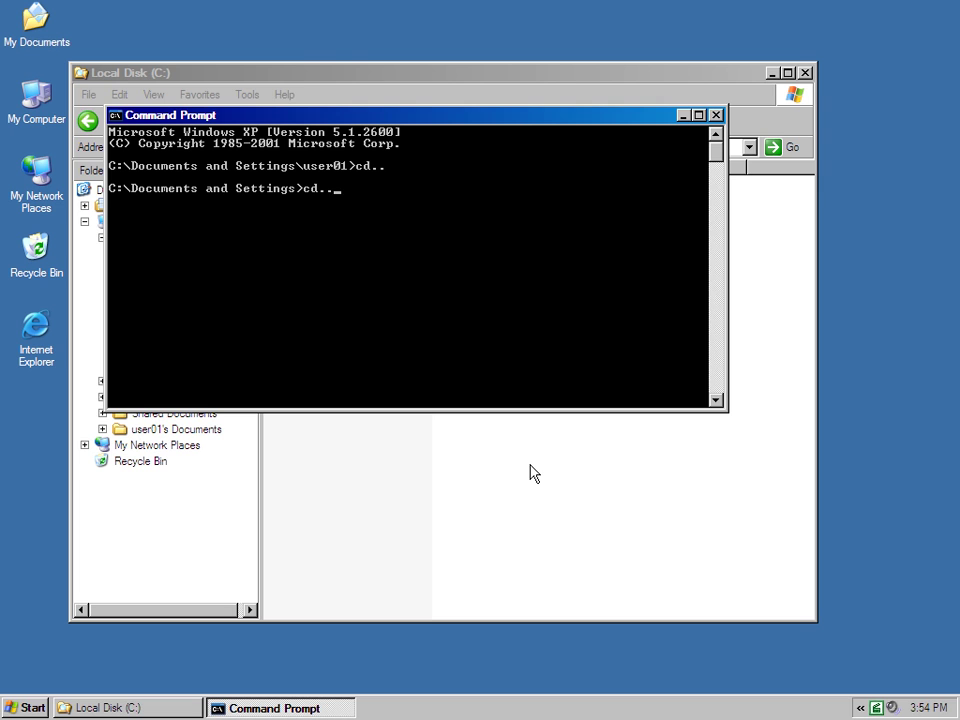
key("Return")
type("cd _my*")
key("Return")
type("cd bin")
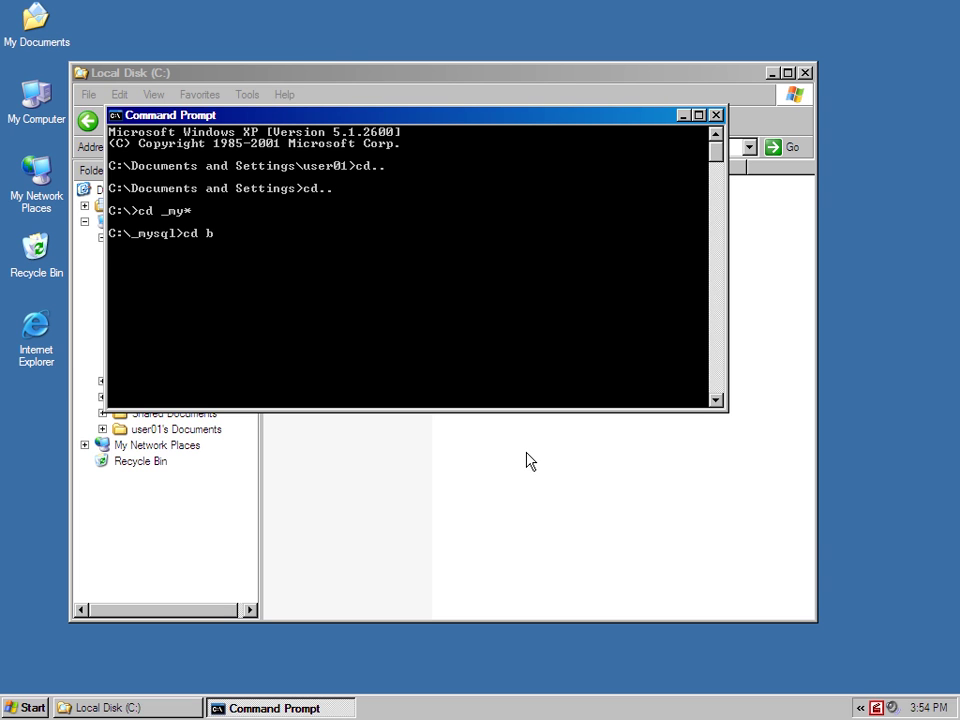
key("Return")
List the files in the MySQL bin directory that match *nt*.
type("dir *nt*")
key("Return")
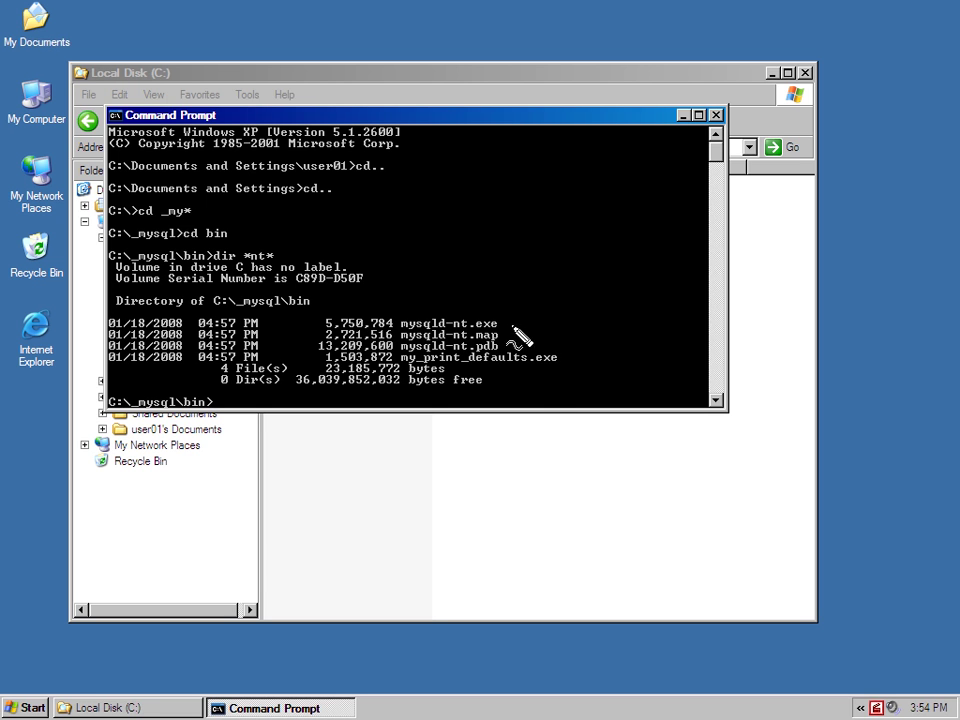
mouse_move(515, 327)
left_mouse_down()
mouse_move(414, 334)
mouse_move(510, 317)
left_mouse_up()
key("Escape")
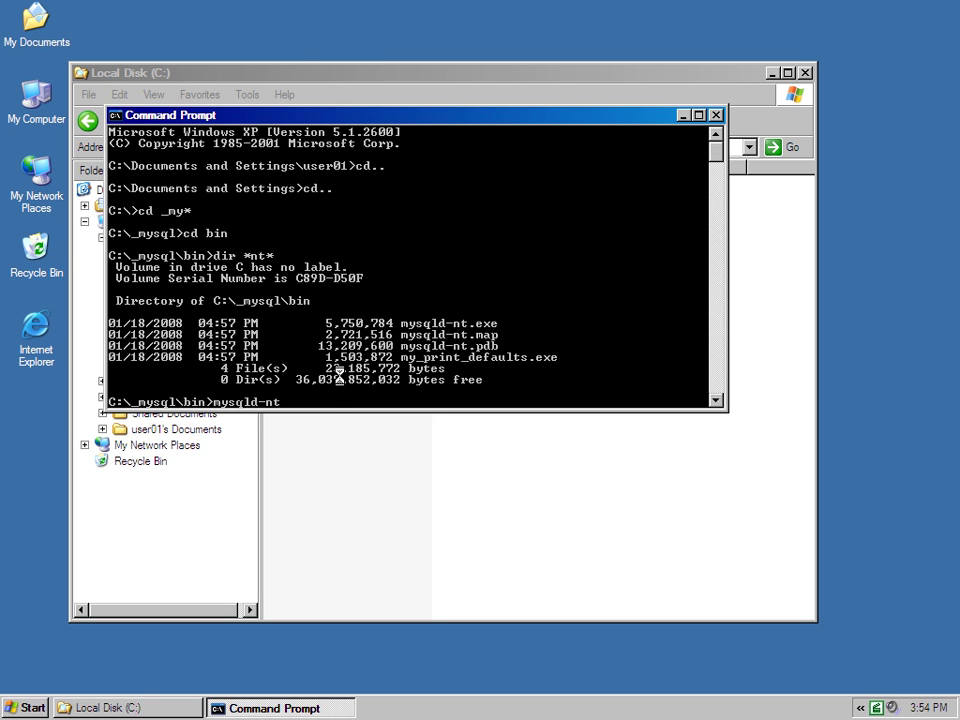
Start the MySQL server with mysqld-nt --console and unblock it in the Windows Firewall alert.
type("sole")
key("Return")
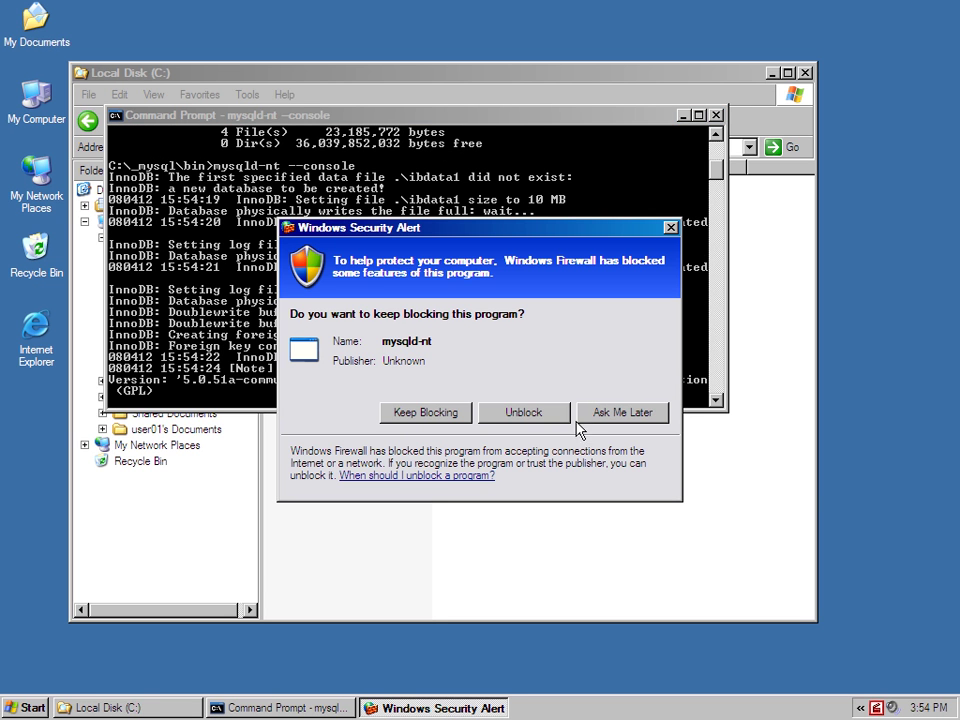
left_click(551, 415)
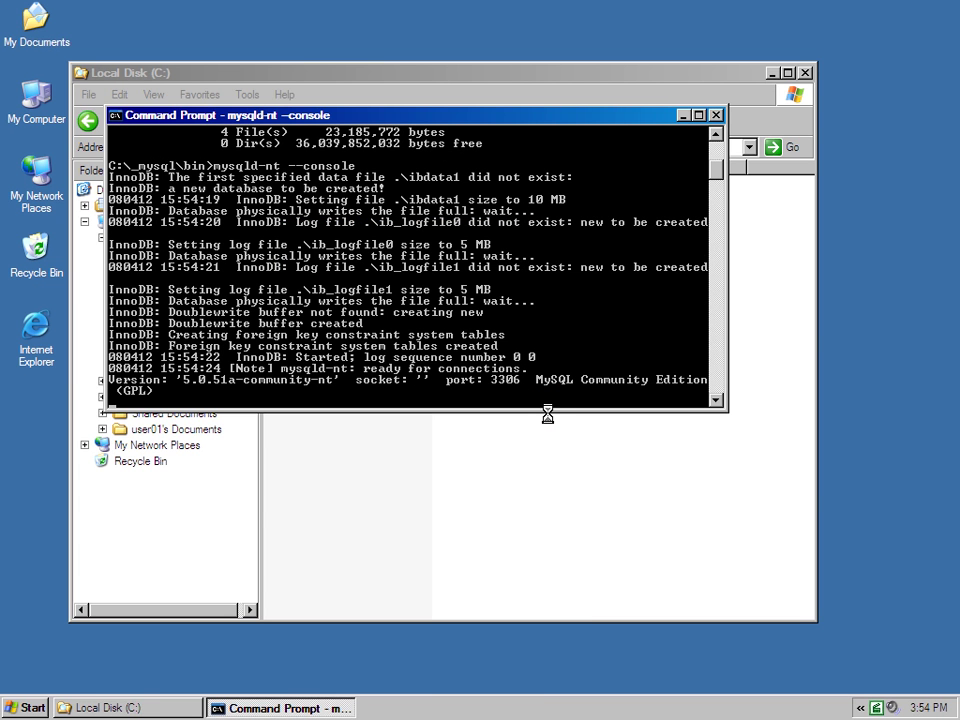
Launch MySQLQueryBrowser.exe from the C:\_guitools folder.
left_click(392, 450)
left_click(172, 256)
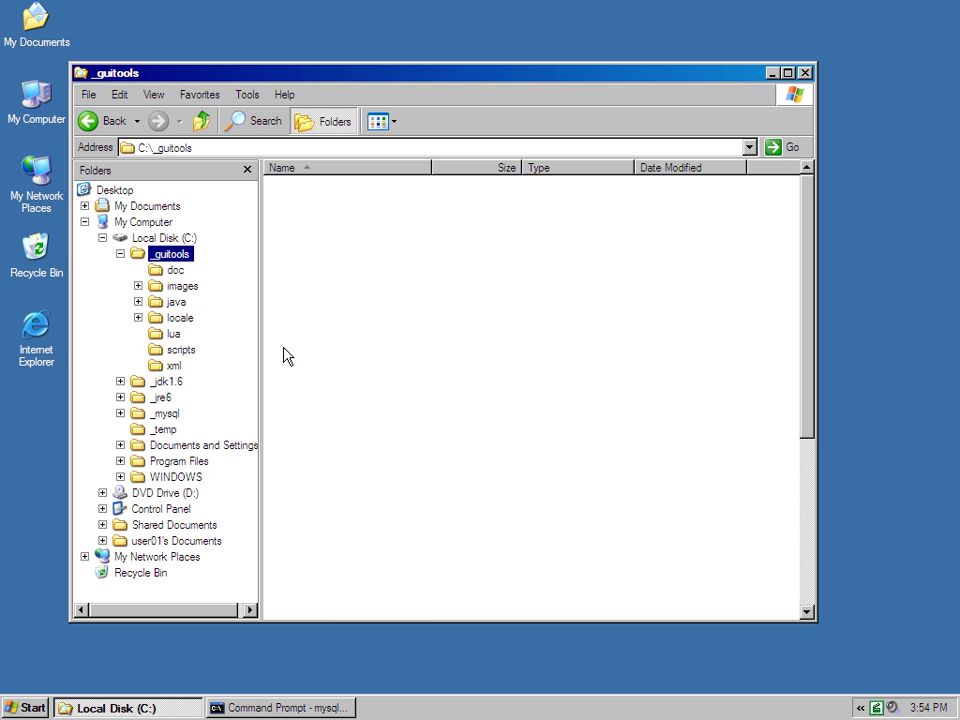
left_click_drag(808, 399, 818, 585)
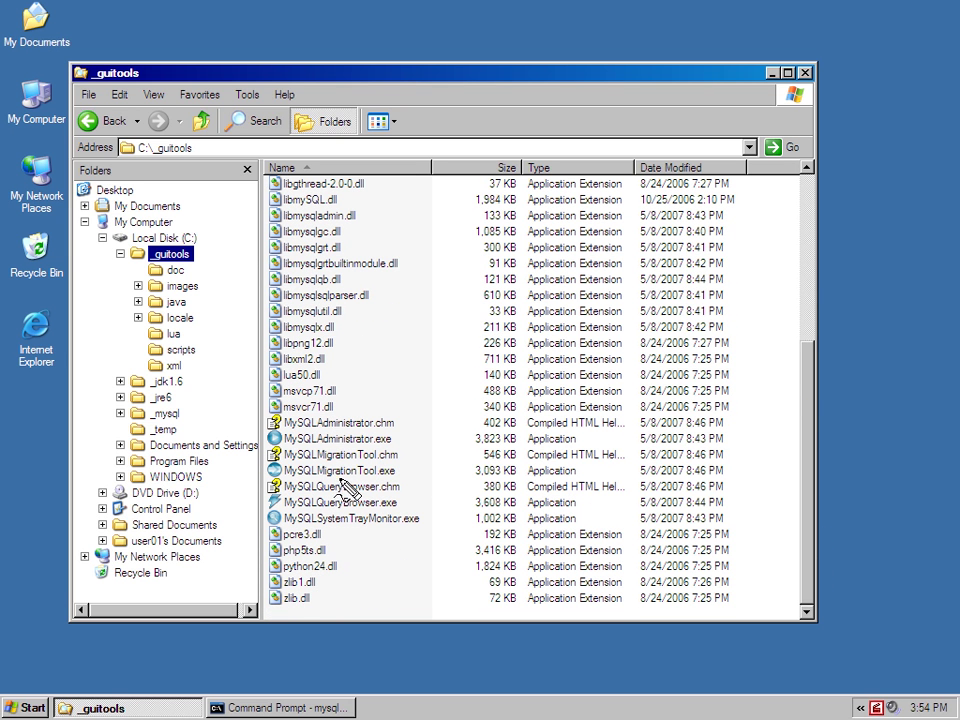
left_click_drag(343, 485, 330, 543)
left_click(365, 506)
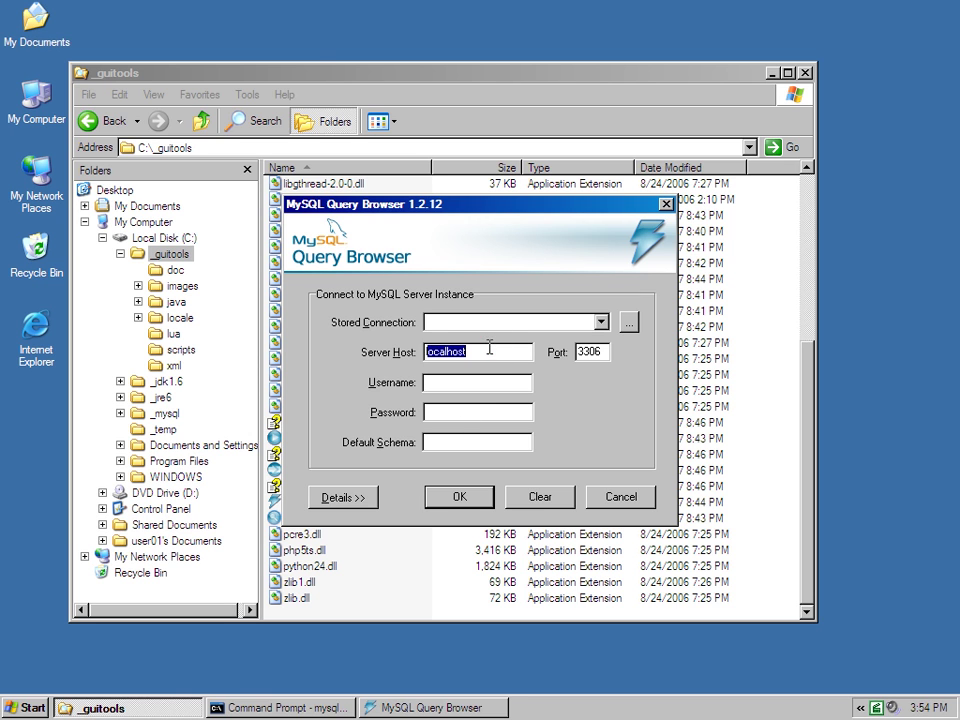
Connect to the localhost server on port 3306 with username root, ignoring the warning about the missing default schema.
left_click(486, 380)
type("root")
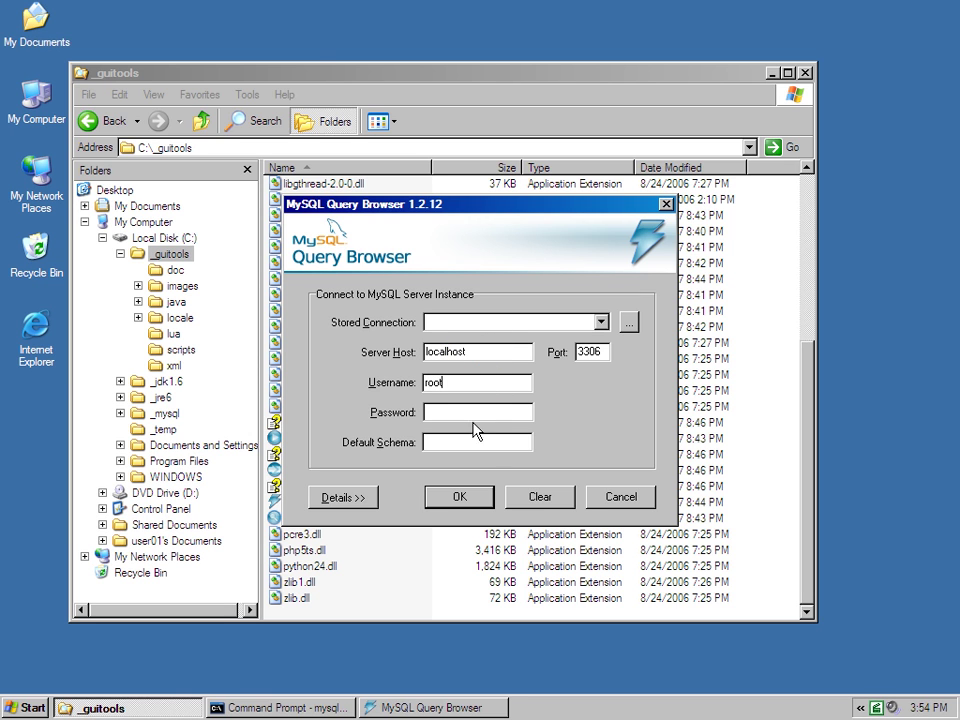
left_click(480, 443)
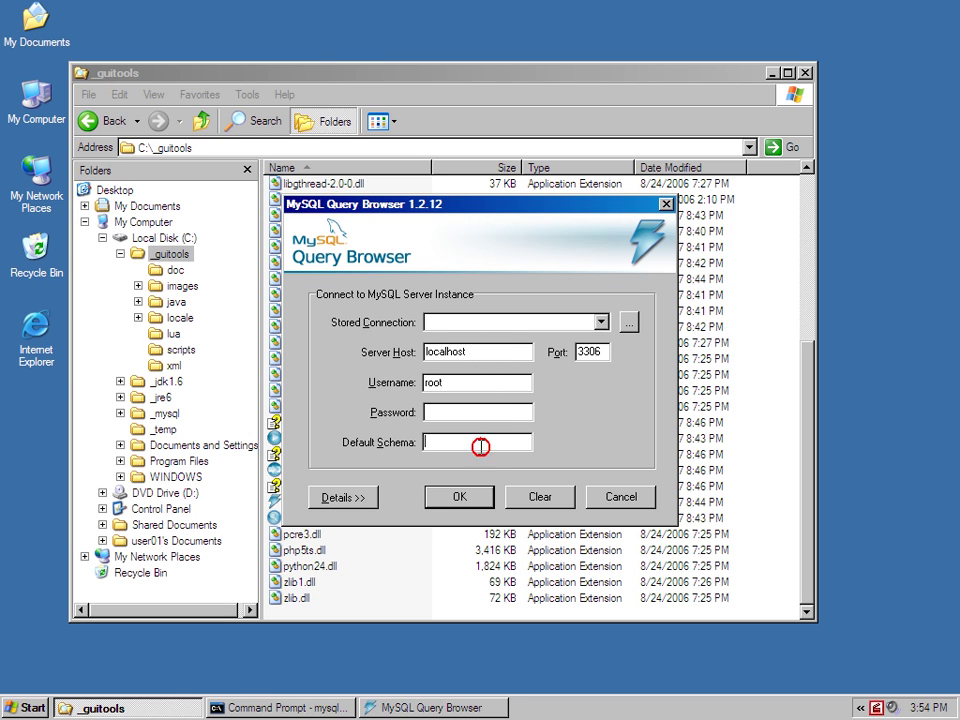
left_click(462, 497)
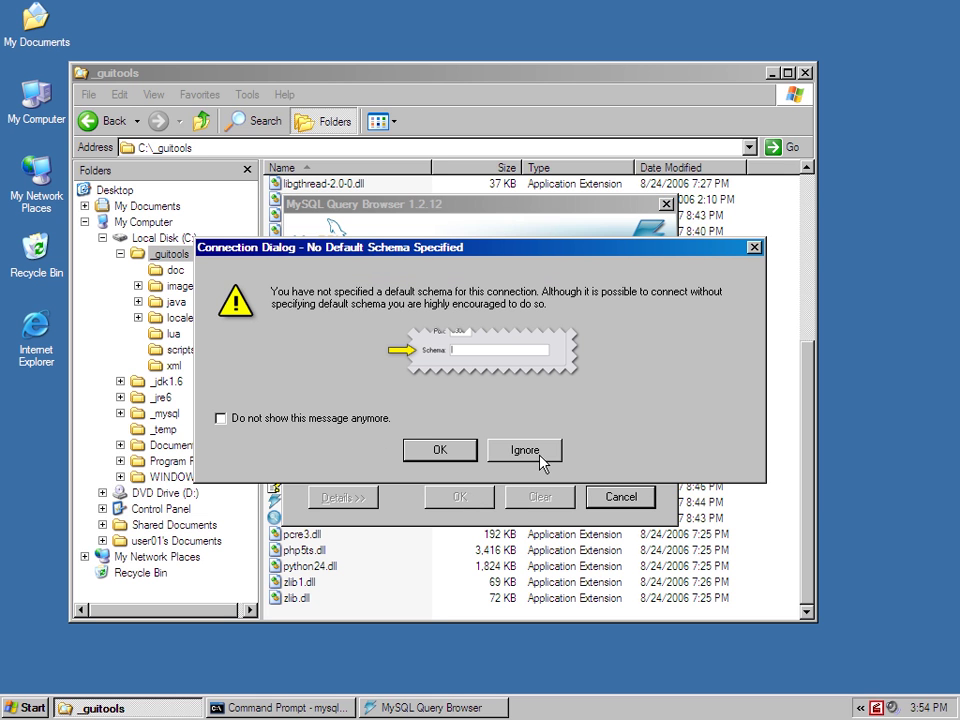
left_click(540, 452)
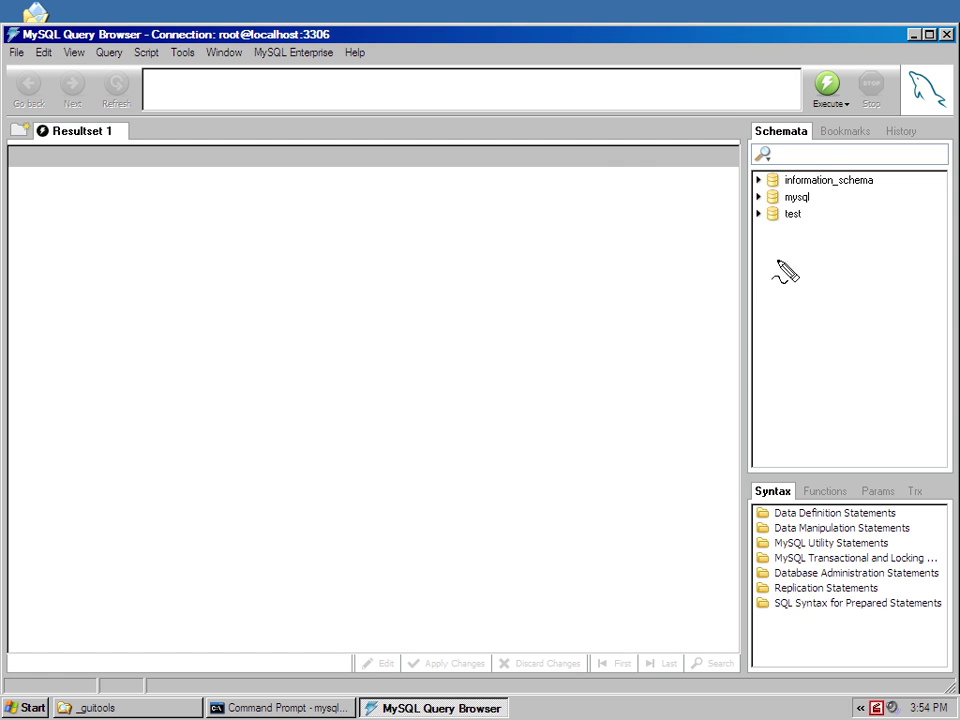
Review the server's schema list and close MySQL Query Browser.
mouse_move(795, 214)
left_mouse_down()
mouse_move(766, 243)
mouse_move(803, 215)
mouse_move(785, 200)
mouse_move(800, 180)
mouse_move(785, 178)
left_mouse_up()
left_click(945, 34)
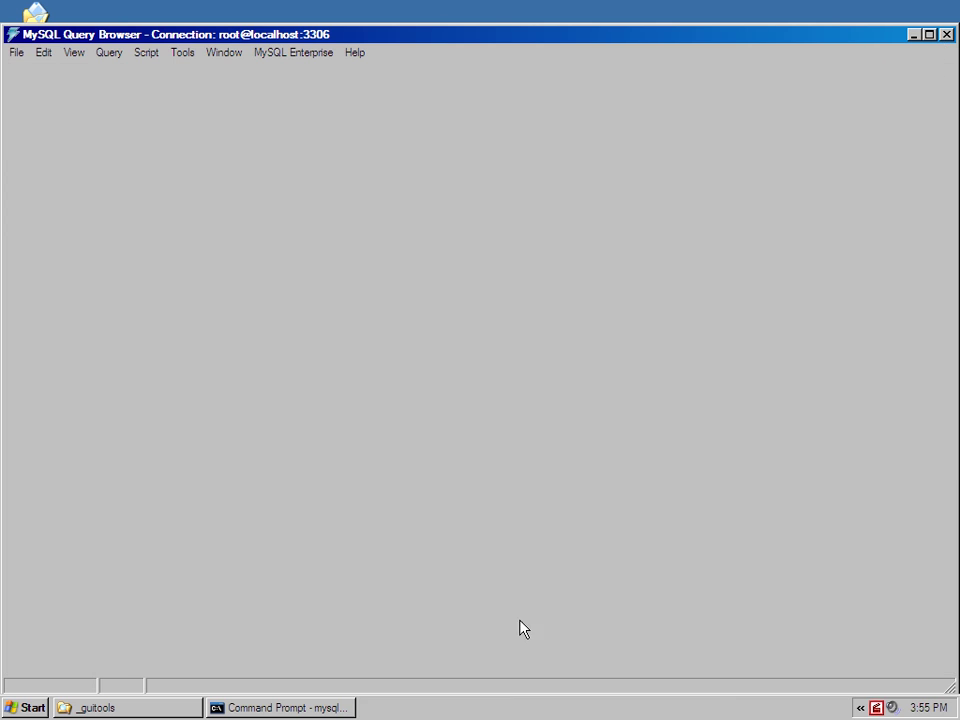
key("alt+Tab")
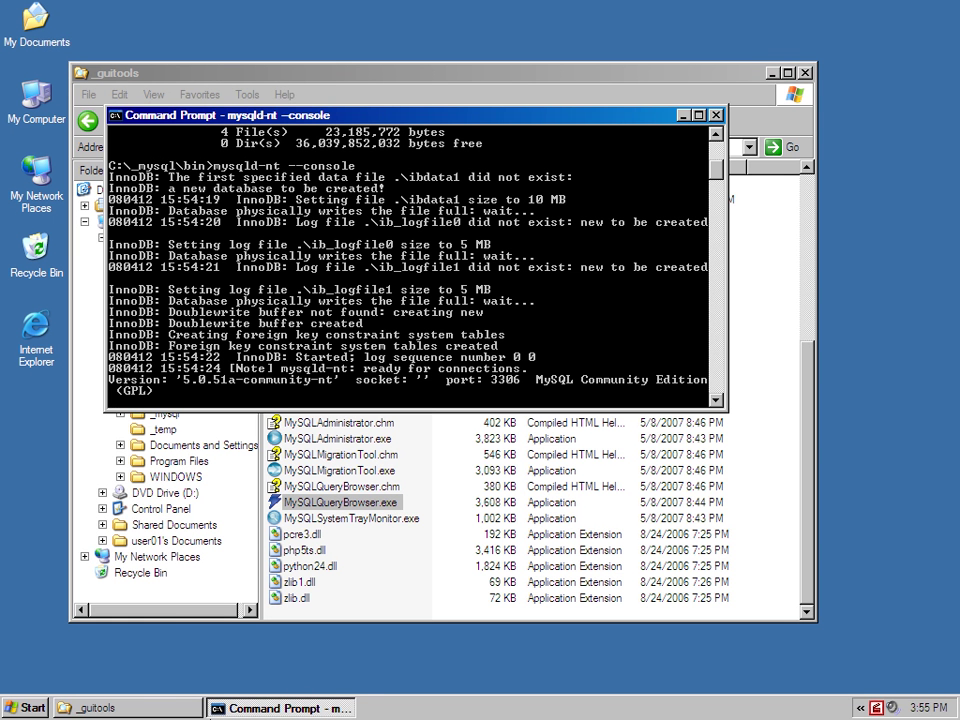
Open a second Command Prompt window alongside the one running the MySQL server.
left_click(5, 709)
mouse_move(178, 461)
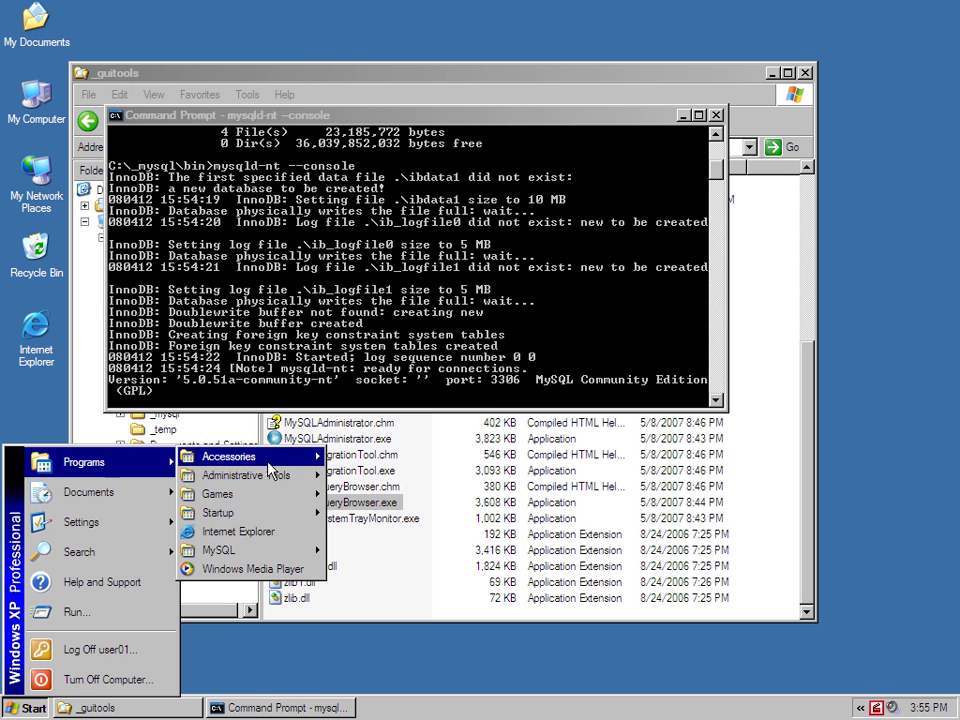
mouse_move(296, 462)
left_click(420, 306)
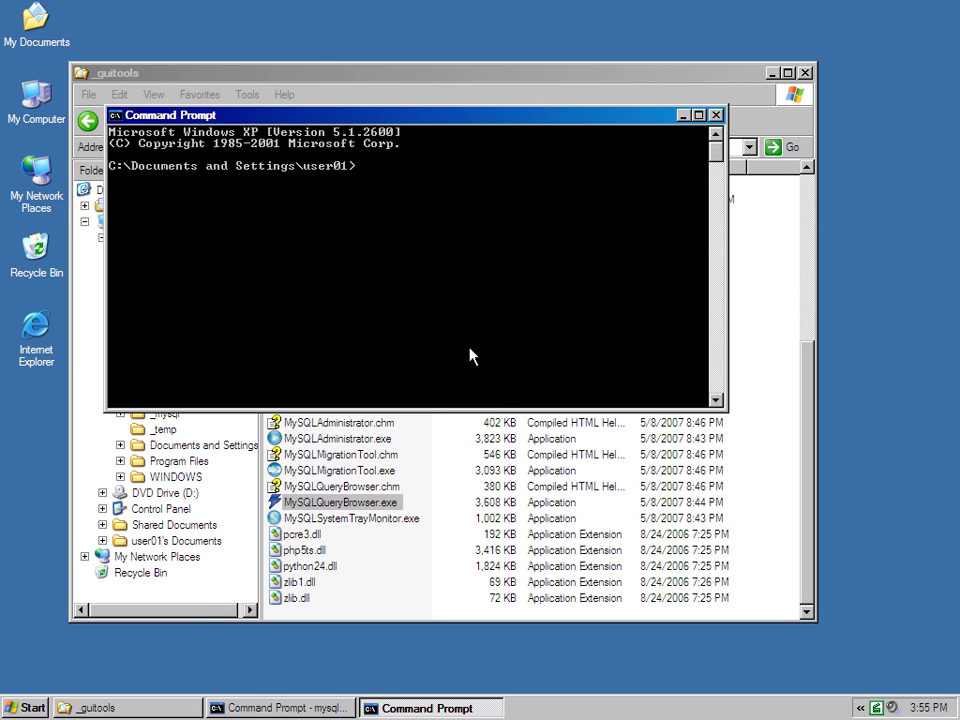
Change the working directory in the new Command Prompt to C:\_jdk1.6\bin.
type("cd..")
key("Return")
type("cd..")
key("Return")
type("cd )")
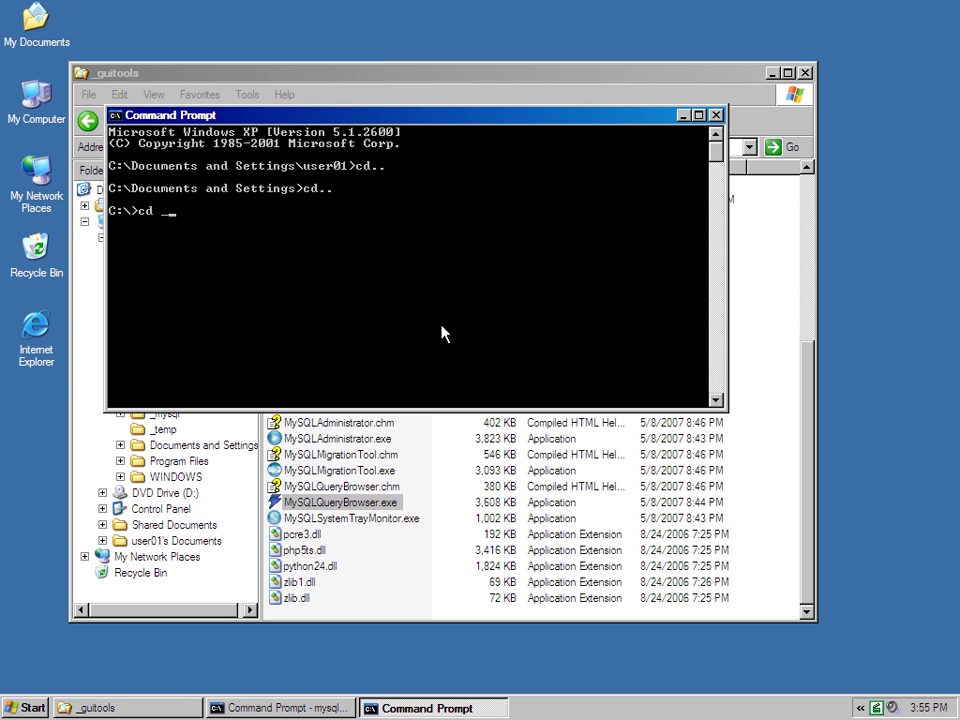
type("jd*")
key("Return")
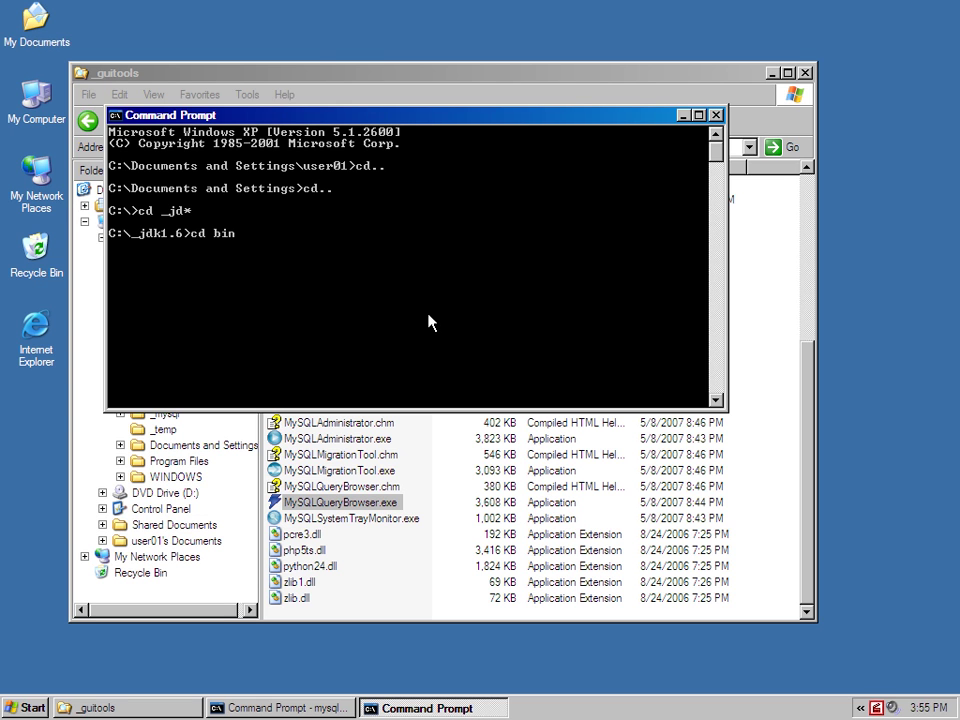
type("cd bin")
key("Return")
Check the installed Java version by running java -version from the JDK's bin folder.
type("java -version")
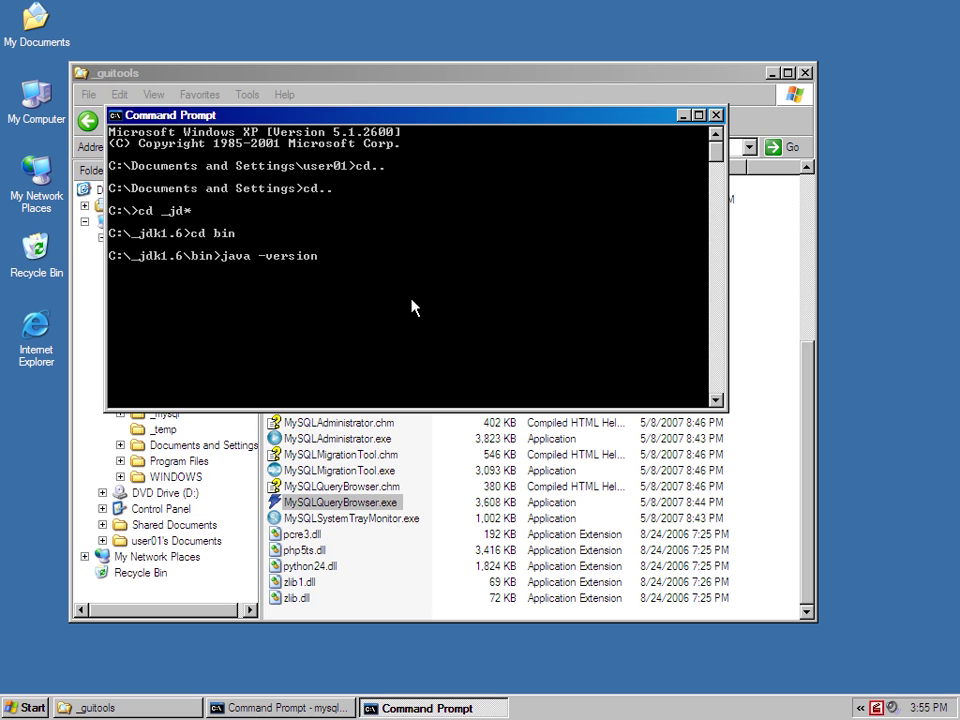
key("Return")
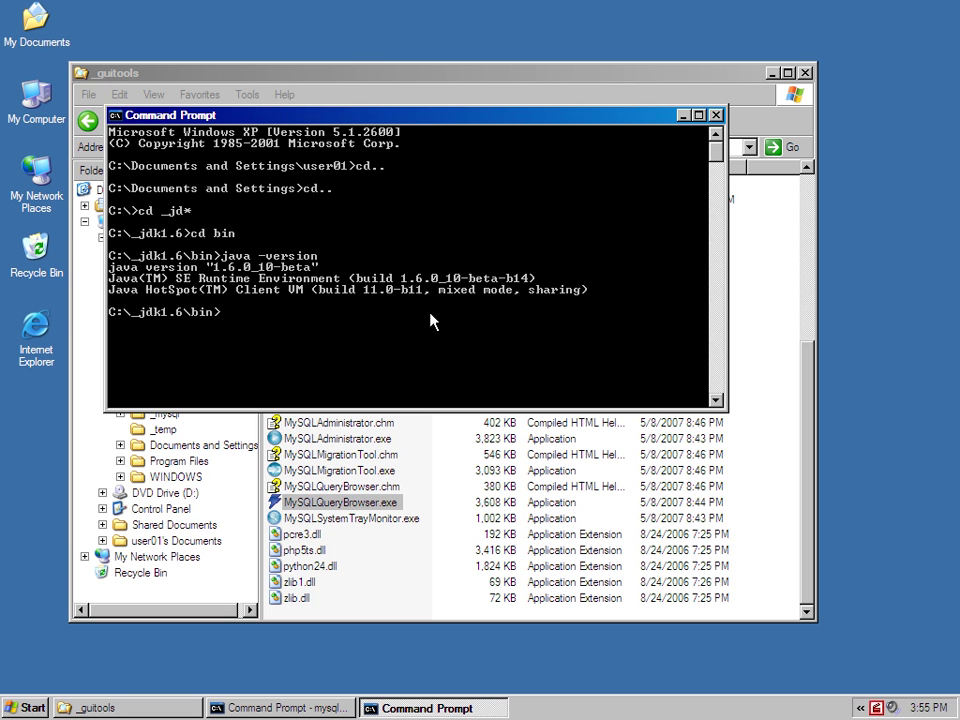
mouse_move(290, 238)
left_mouse_down()
mouse_move(189, 279)
mouse_move(296, 245)
left_mouse_up()
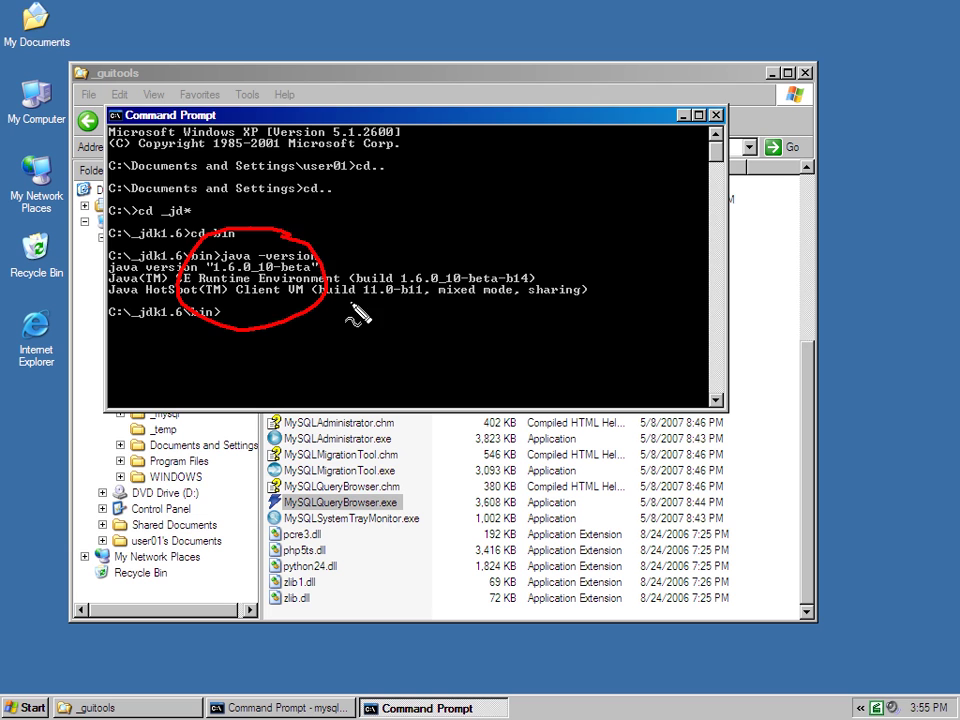
key("Escape")
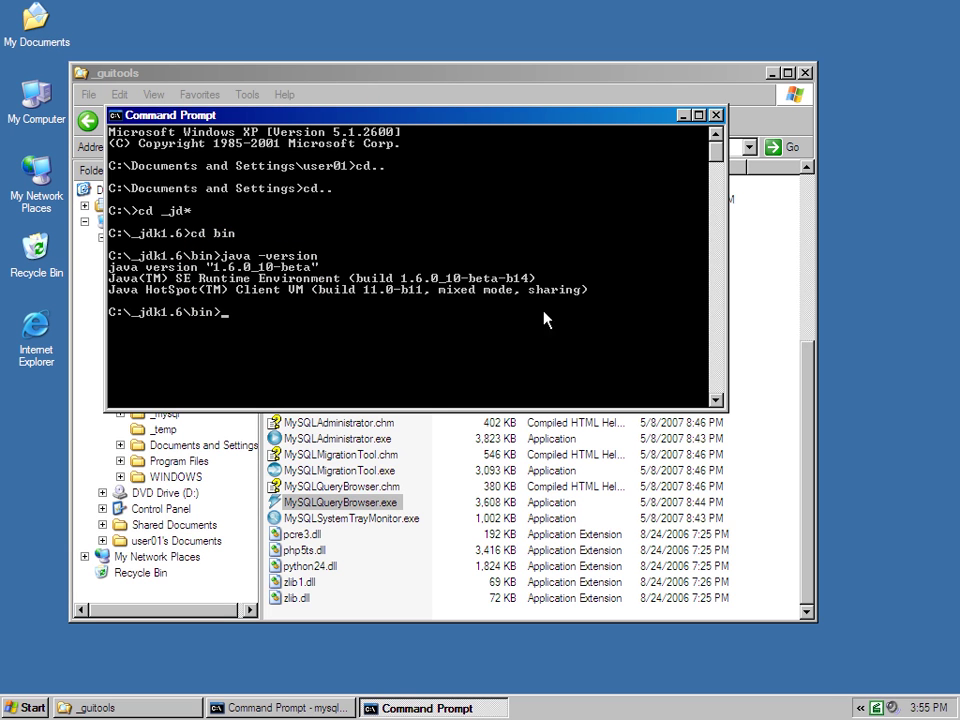
Minimize both Command Prompt windows and review the Hibernate and MySQL connector zip archives in C:\_temp.
left_click(682, 115)
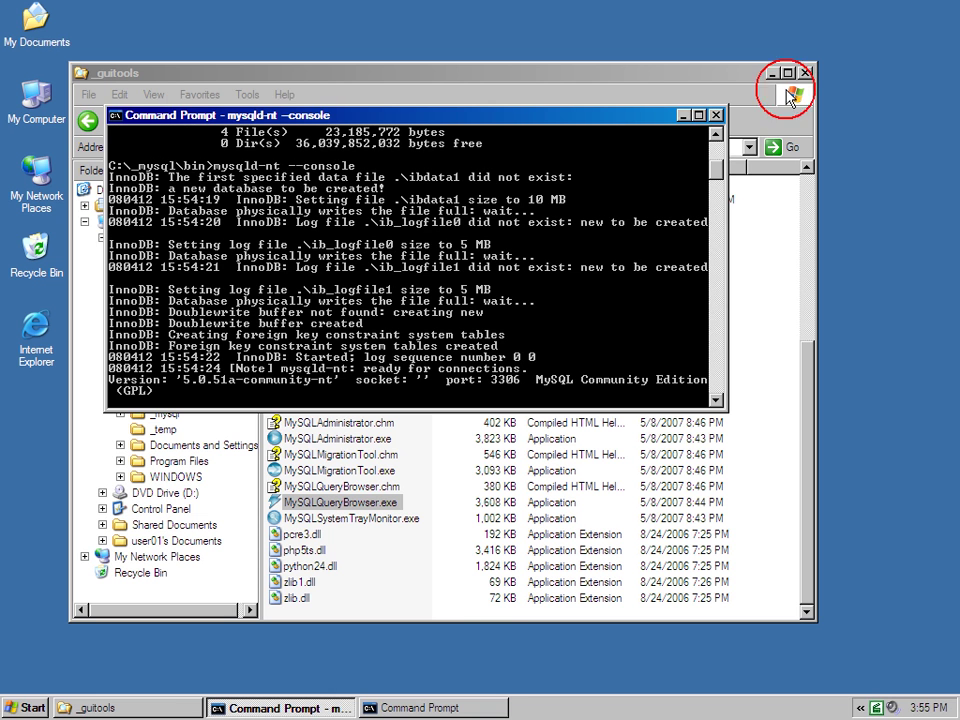
left_click(682, 115)
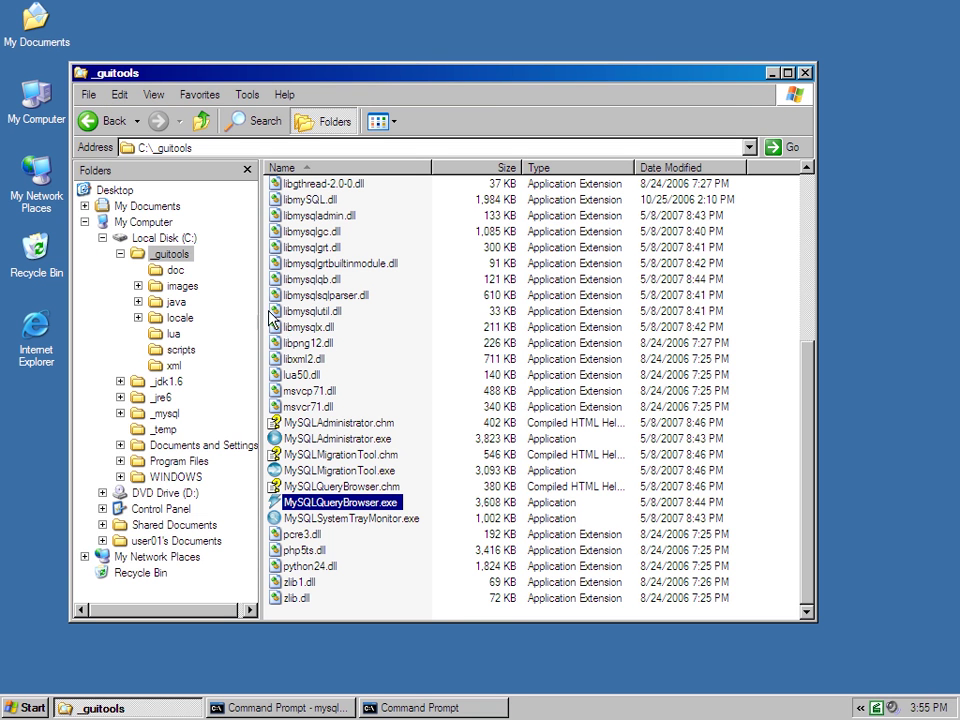
left_click(163, 429)
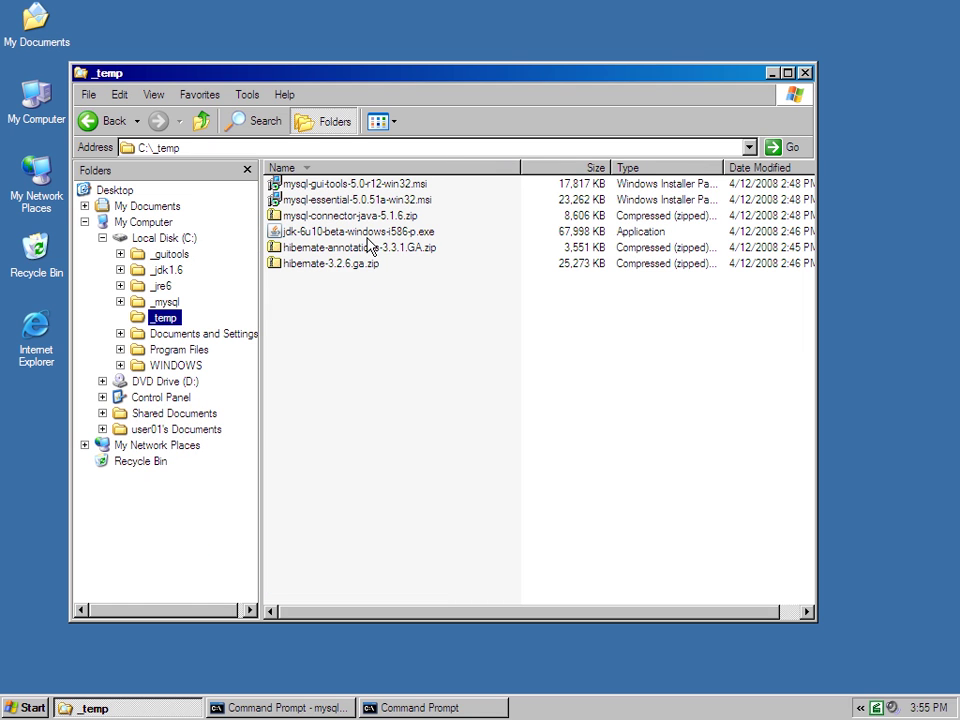
mouse_move(338, 262)
left_mouse_down()
mouse_move(356, 251)
mouse_move(324, 190)
left_mouse_up()
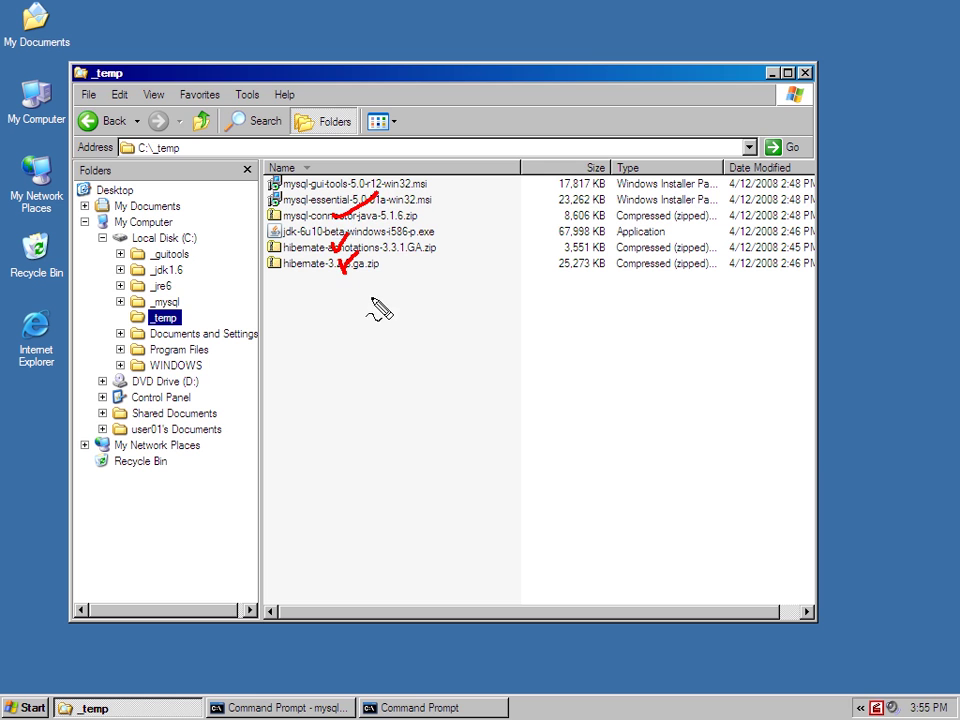
key("Escape")
Create a new folder named _hiblib in the root of drive C.
left_click(187, 242)
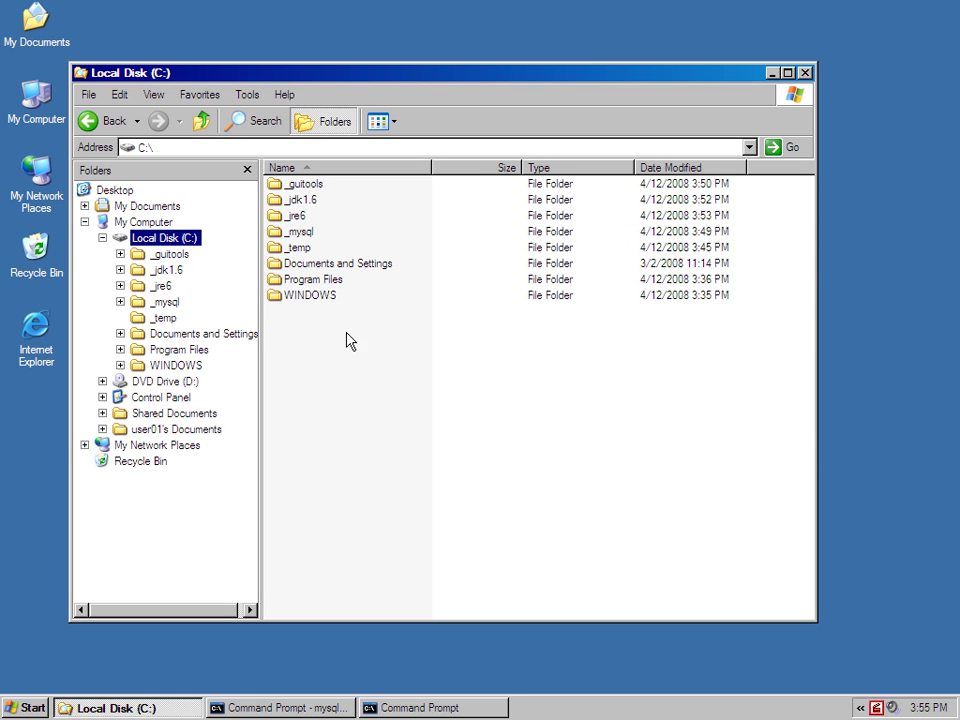
right_click(323, 367)
left_click(361, 495)
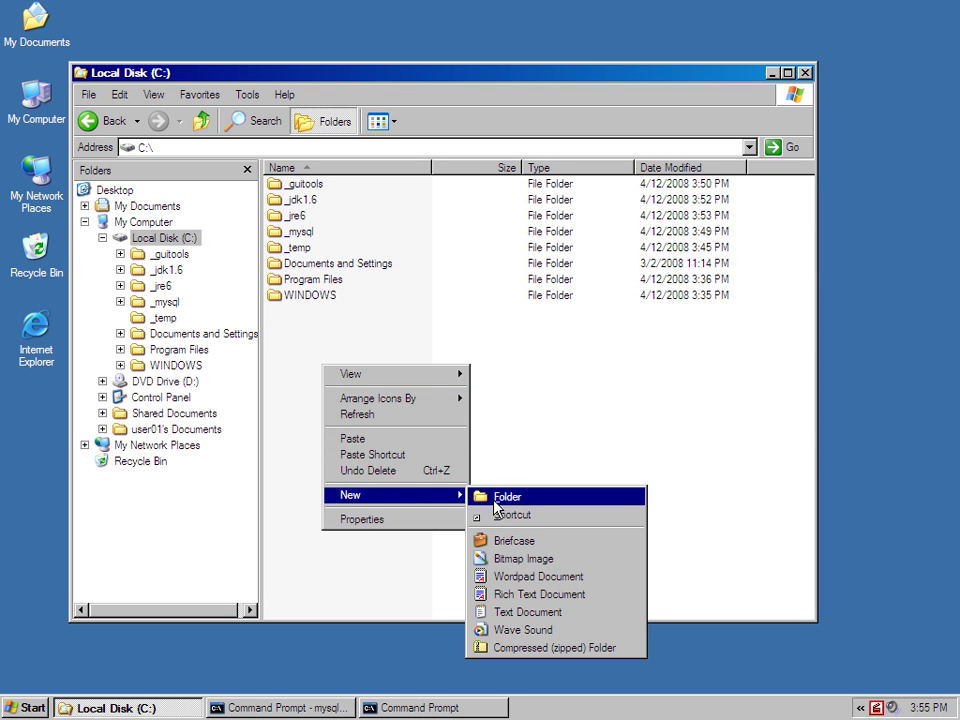
left_click(497, 496)
type("_hiblib")
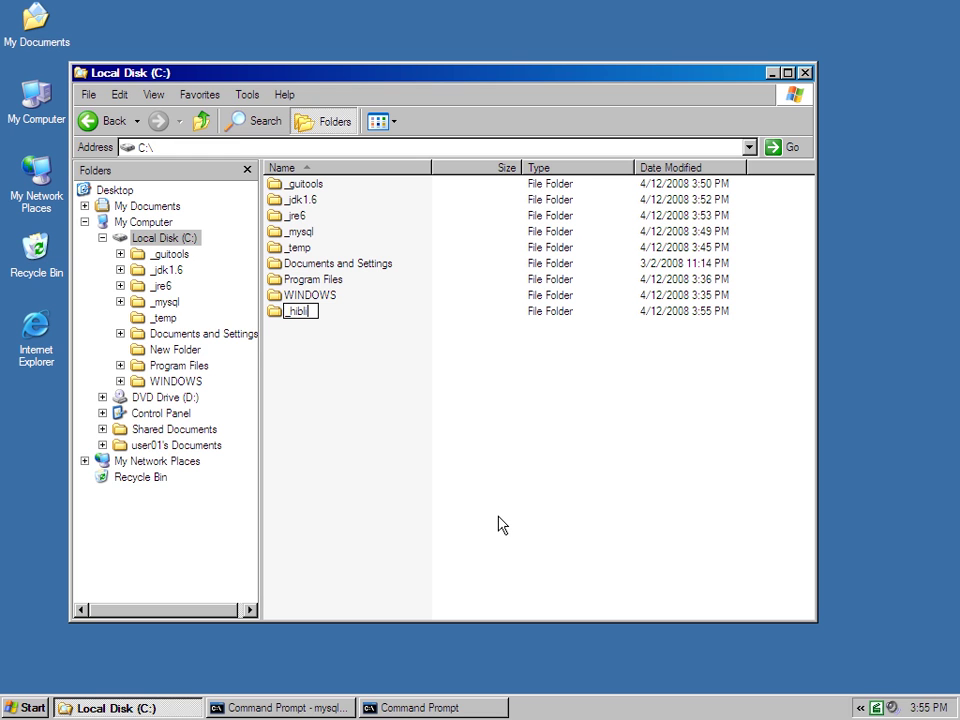
left_click(459, 510)
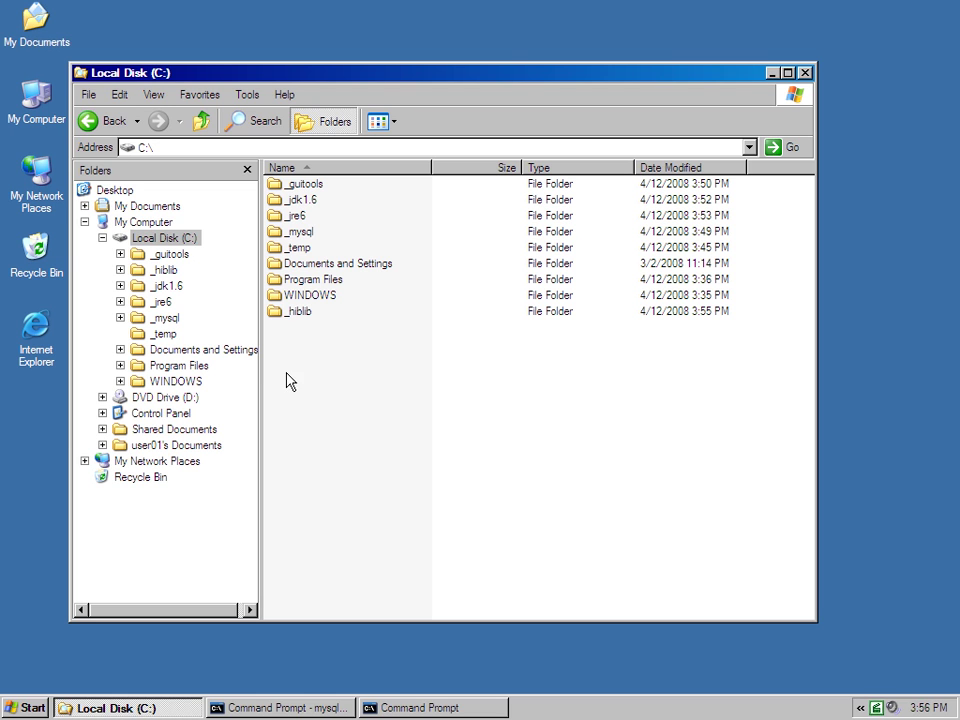
Extract hibernate-3.2.6.ga.zip from C:\_temp into C:\_temp\hibernate-3.2.6.ga and minimize the extracted folder's window.
left_click(165, 334)
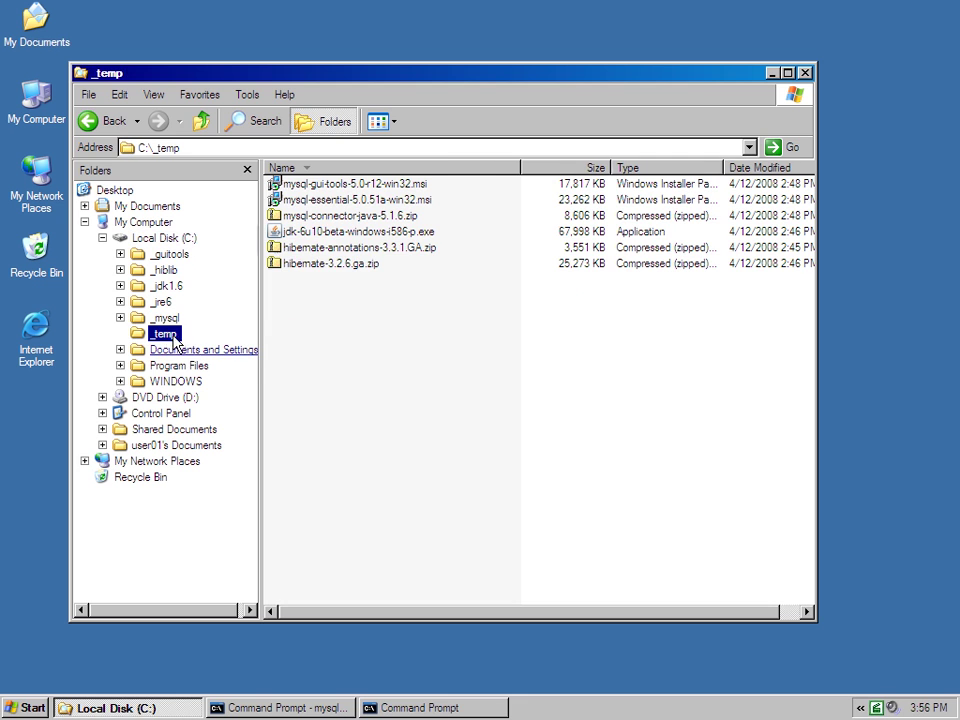
left_click(356, 266)
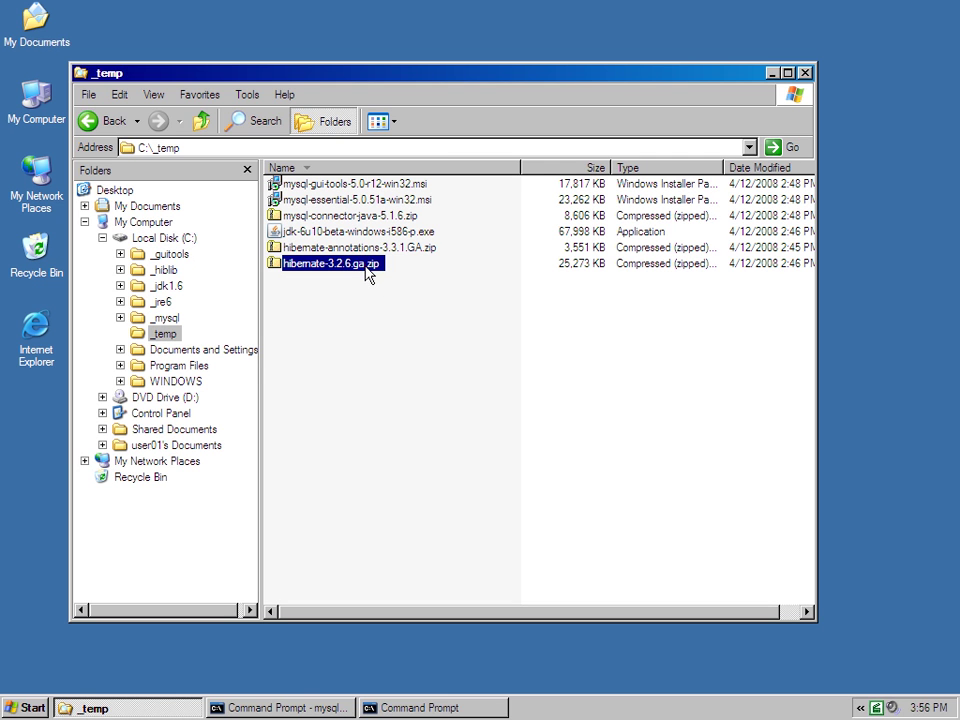
right_click(366, 269)
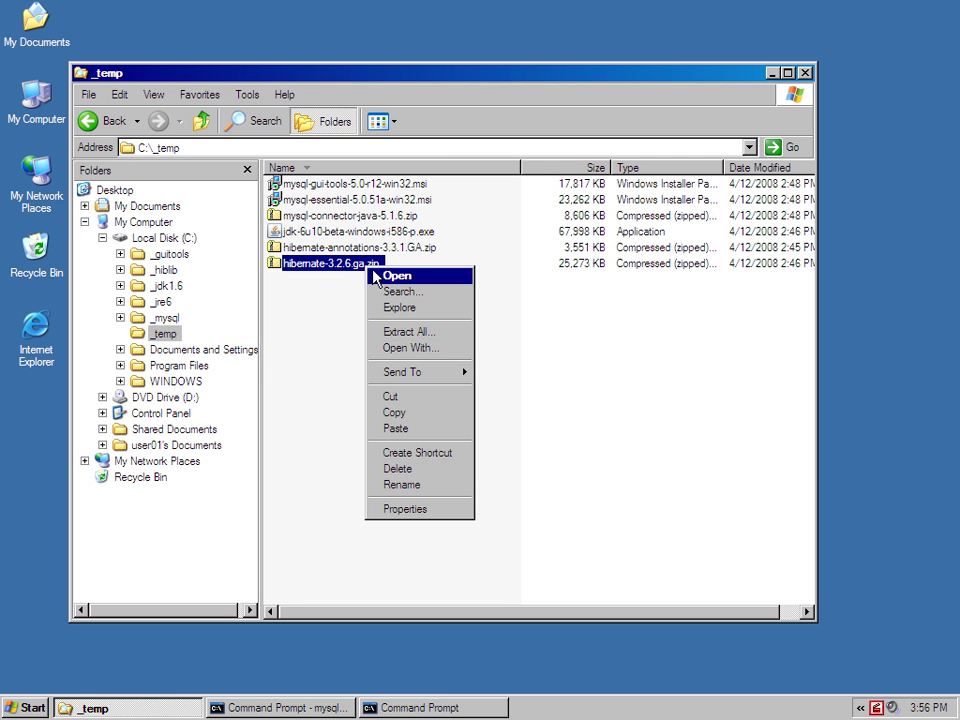
left_click(410, 332)
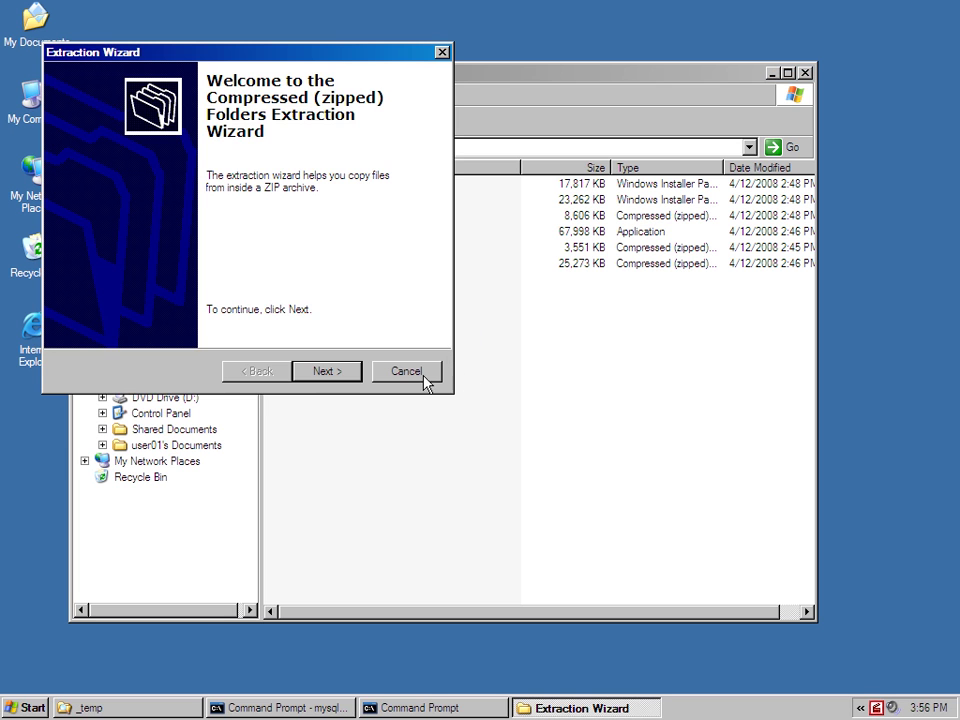
left_click(337, 375)
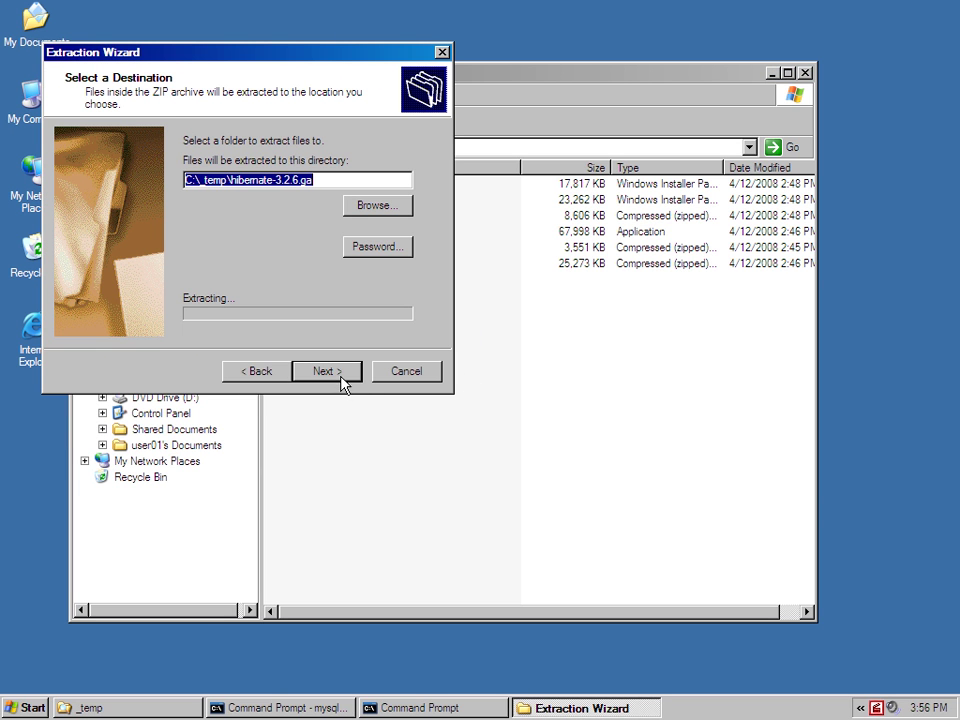
left_click(336, 375)
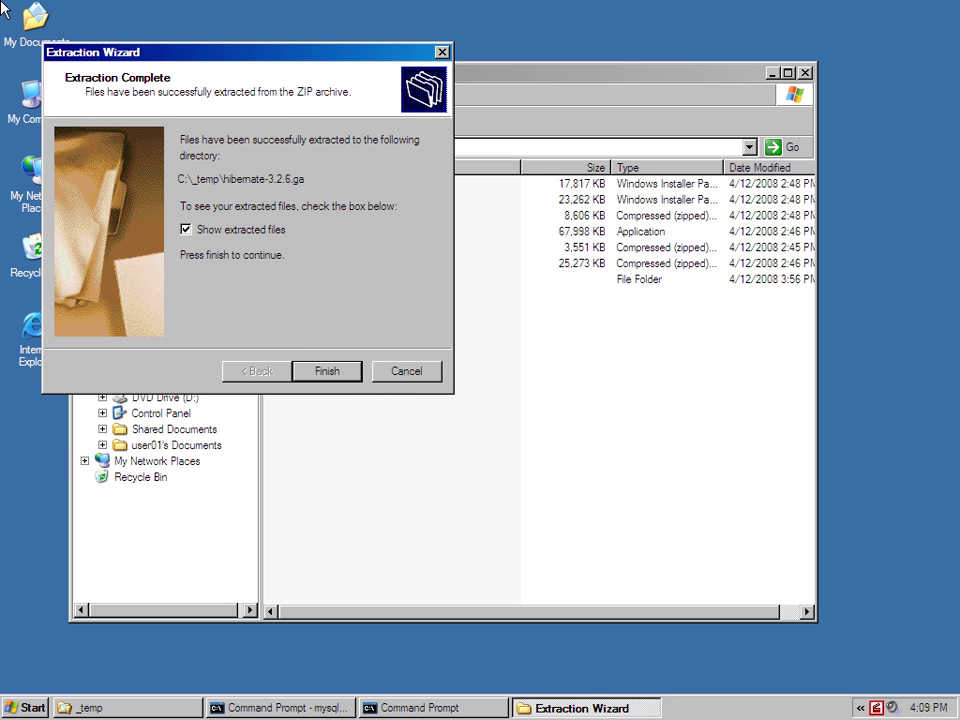
left_click(343, 378)
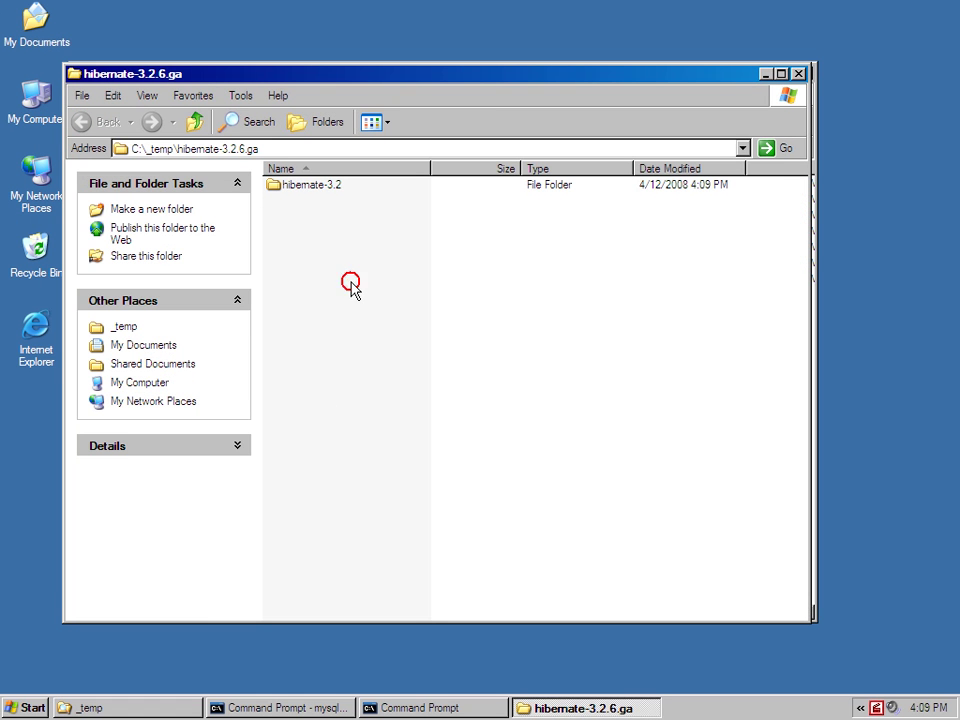
left_click(765, 73)
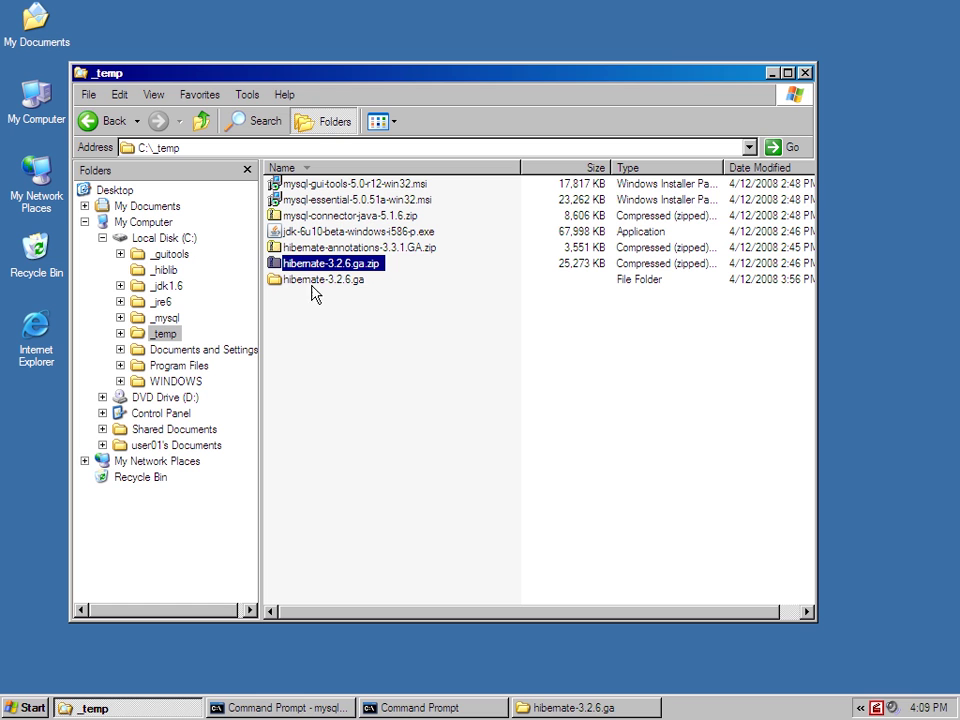
Extract hibernate-annotations-3.3.1.GA.zip into C:\_temp\hibernate-annotations-3.3.1.GA and close the extracted folder's window.
left_click(360, 283)
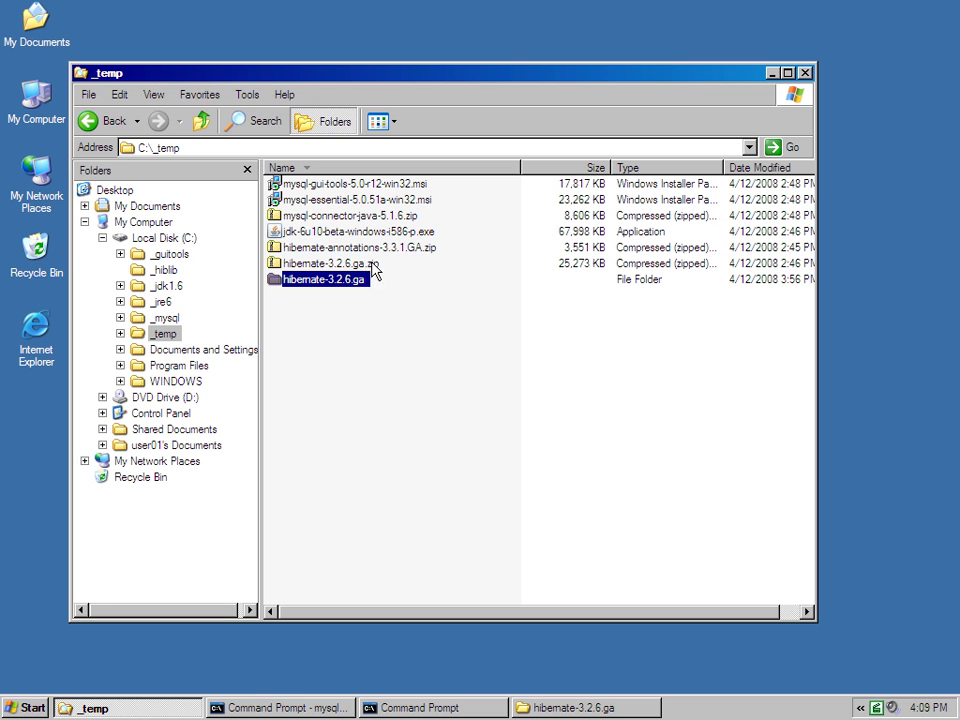
left_click(368, 247)
right_click(374, 252)
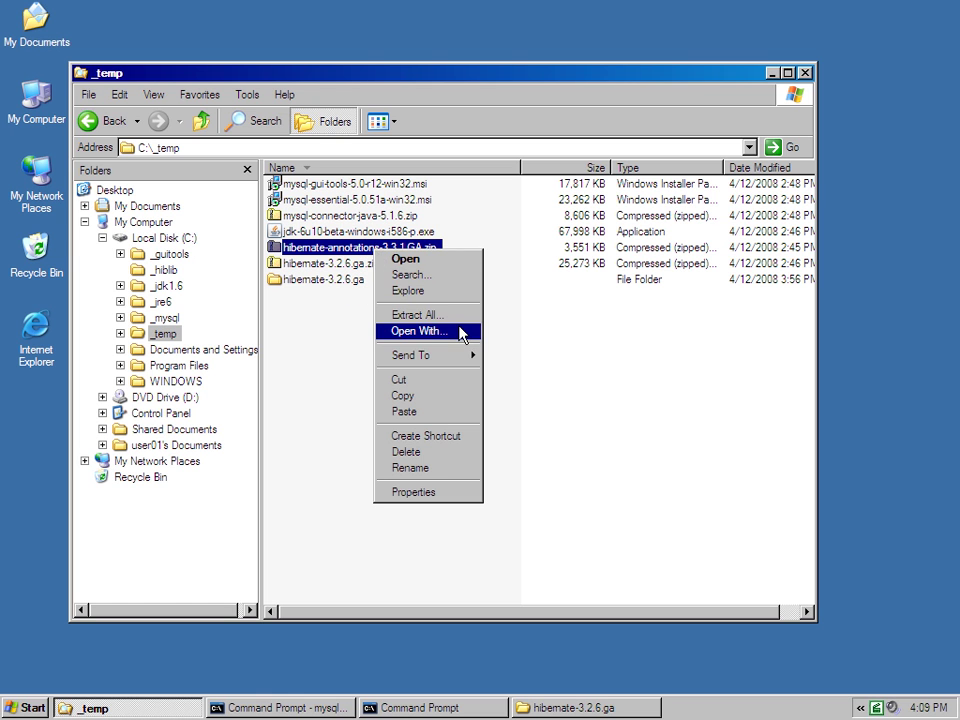
left_click(358, 250)
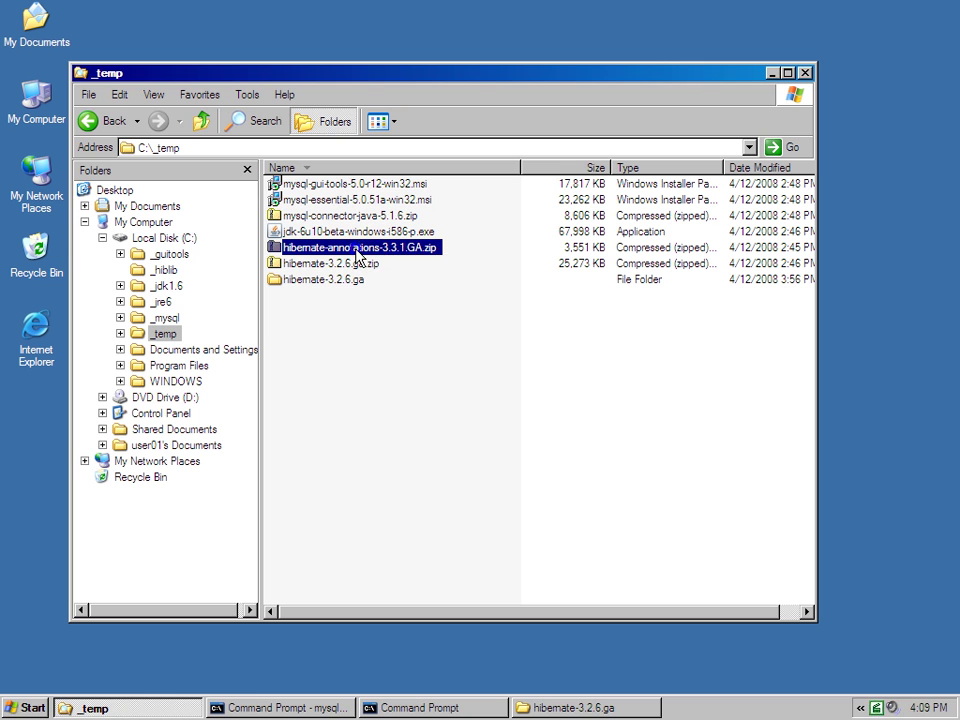
right_click(357, 251)
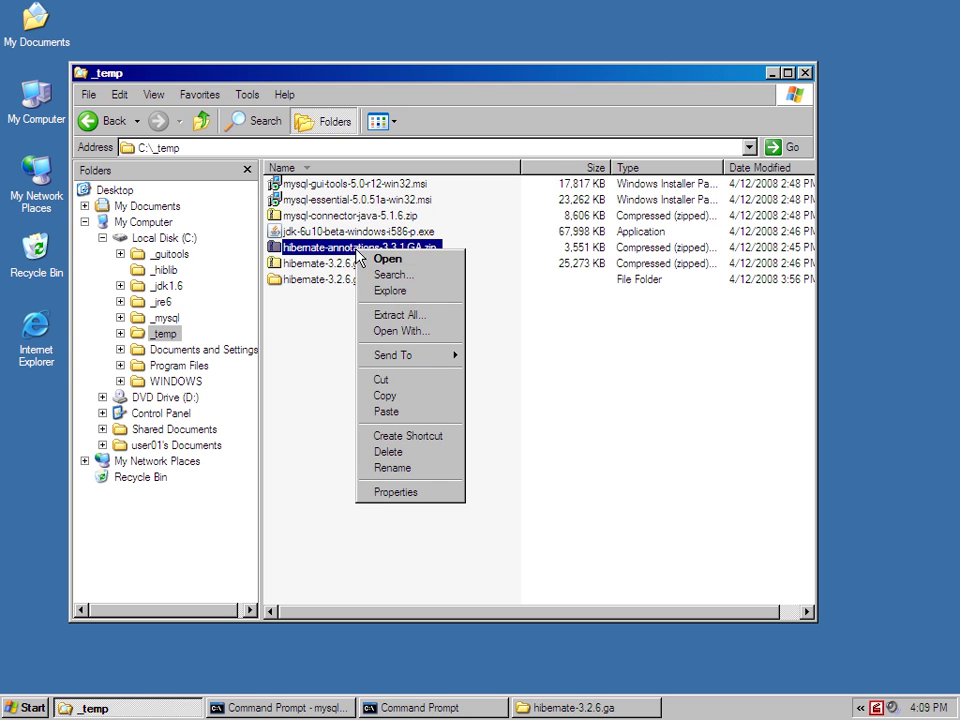
left_click(417, 318)
left_click(396, 433)
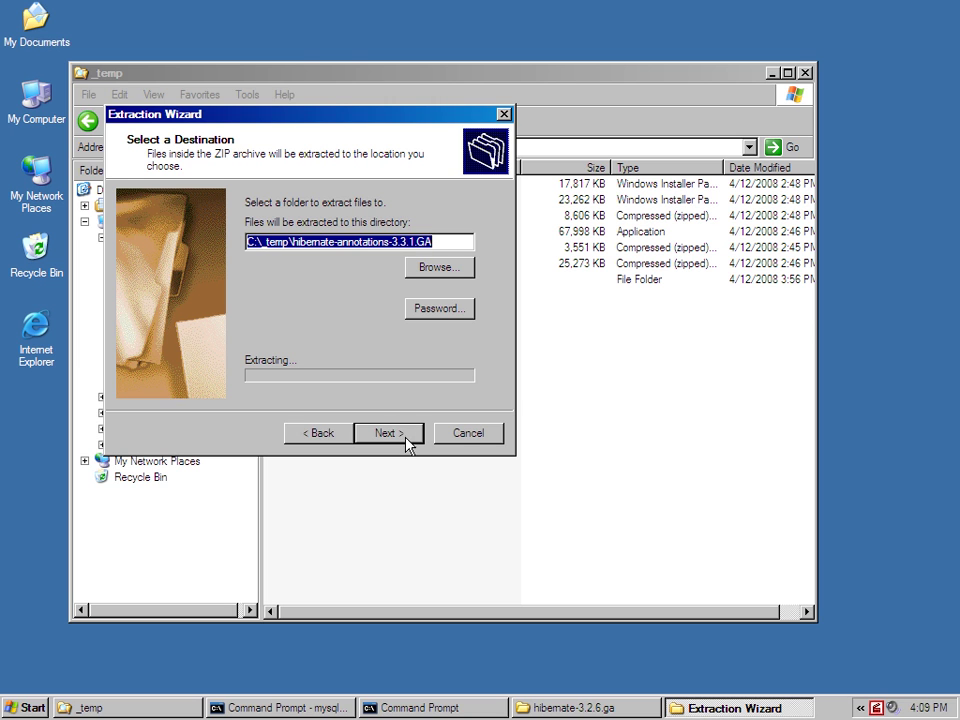
left_click(407, 440)
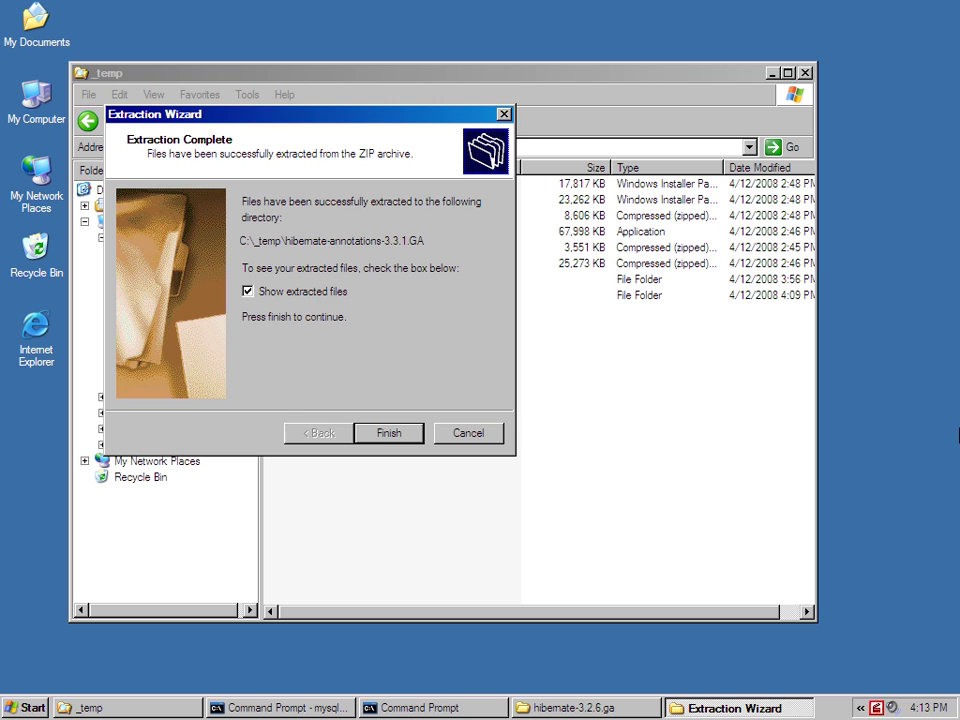
left_click(389, 433)
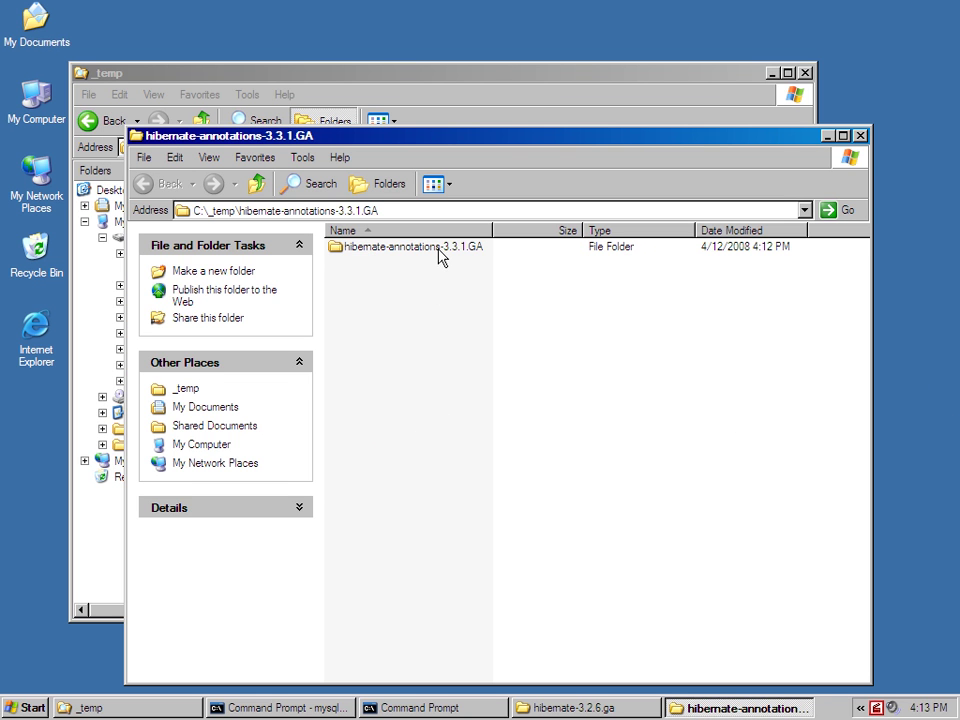
left_click(440, 256)
left_click(860, 135)
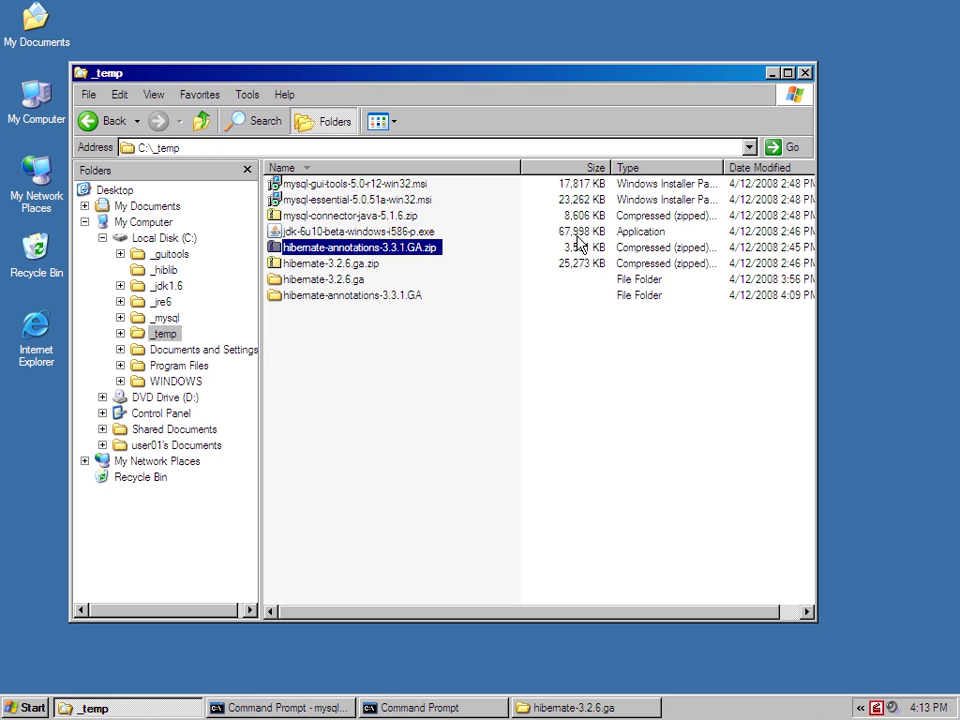
Extract mysql-connector-java-5.1.6.zip into C:\_temp\mysql-connector-java-5.1.6 and sort the _temp listing by name in ascending order.
left_click(405, 214)
right_click(405, 214)
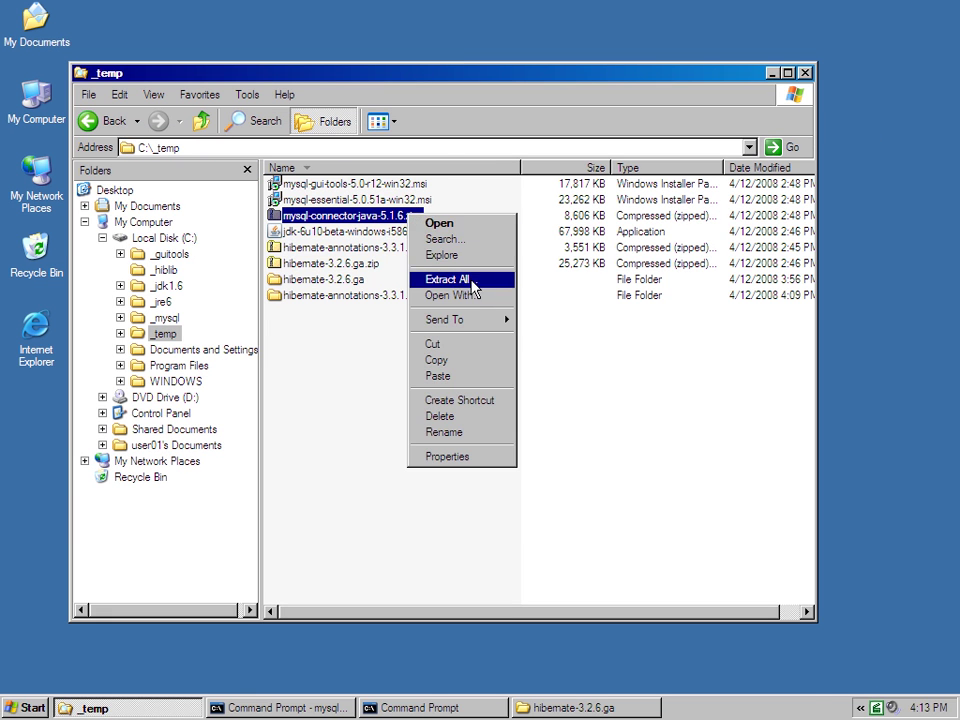
left_click(472, 281)
left_click(472, 500)
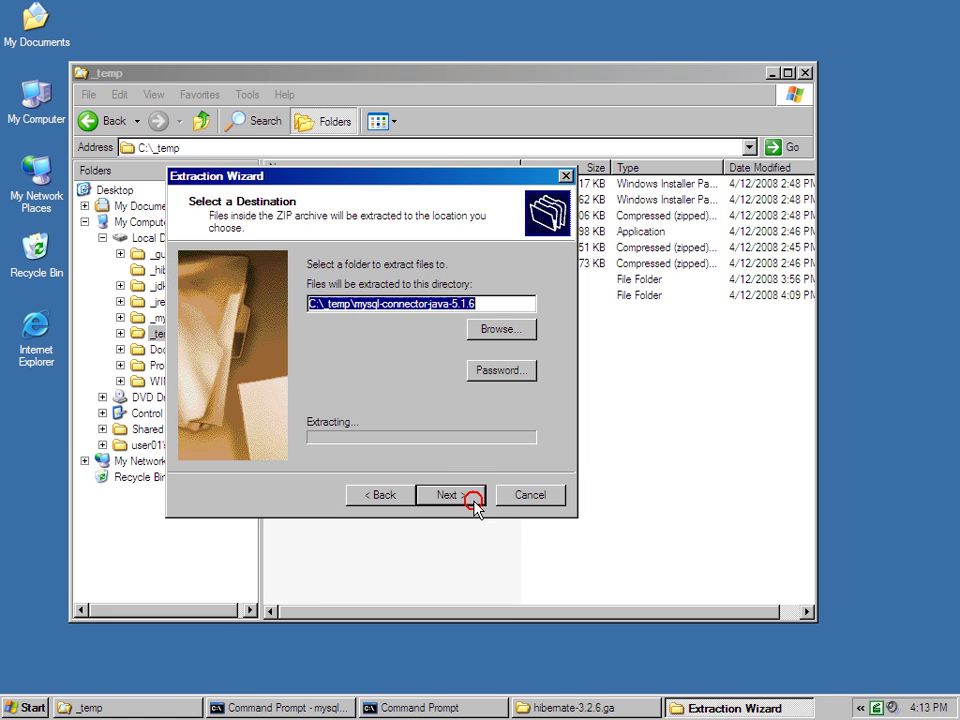
left_click(468, 500)
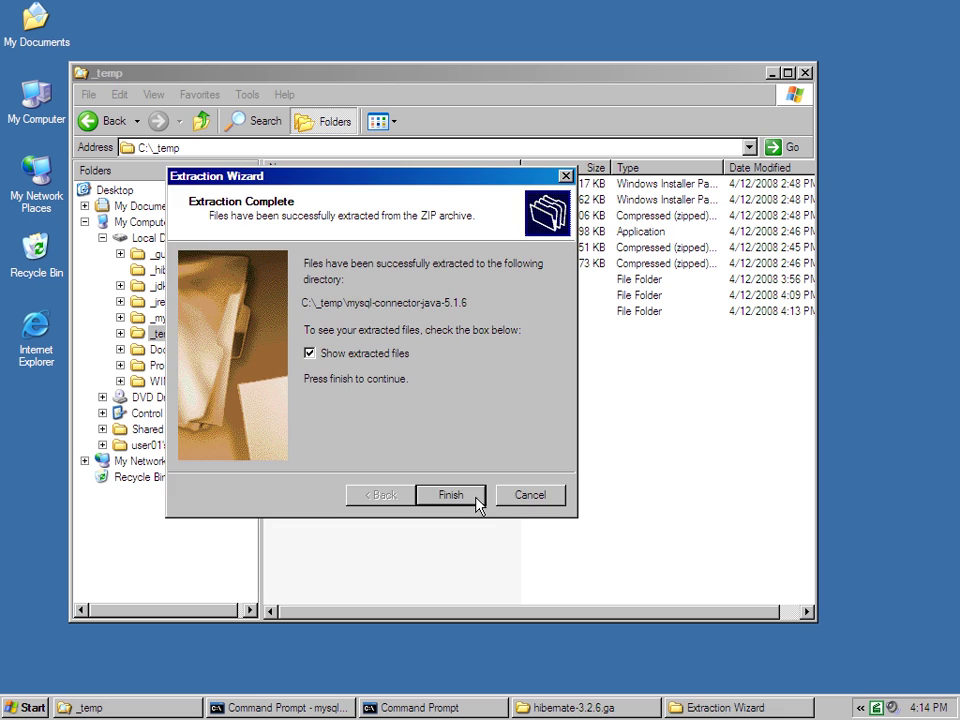
left_click(476, 502)
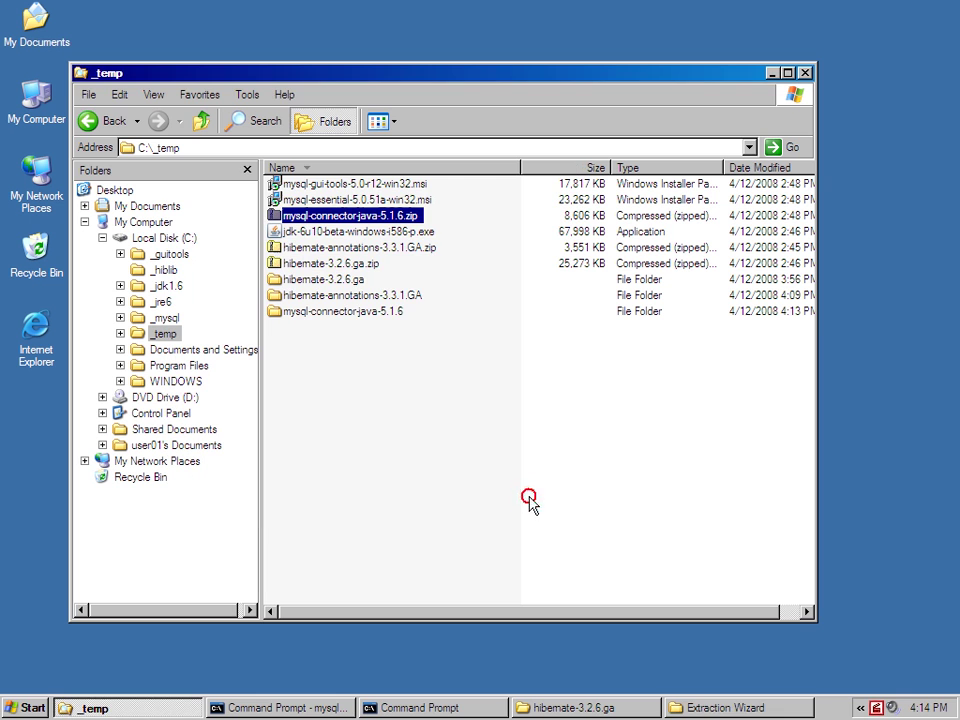
left_click(413, 168)
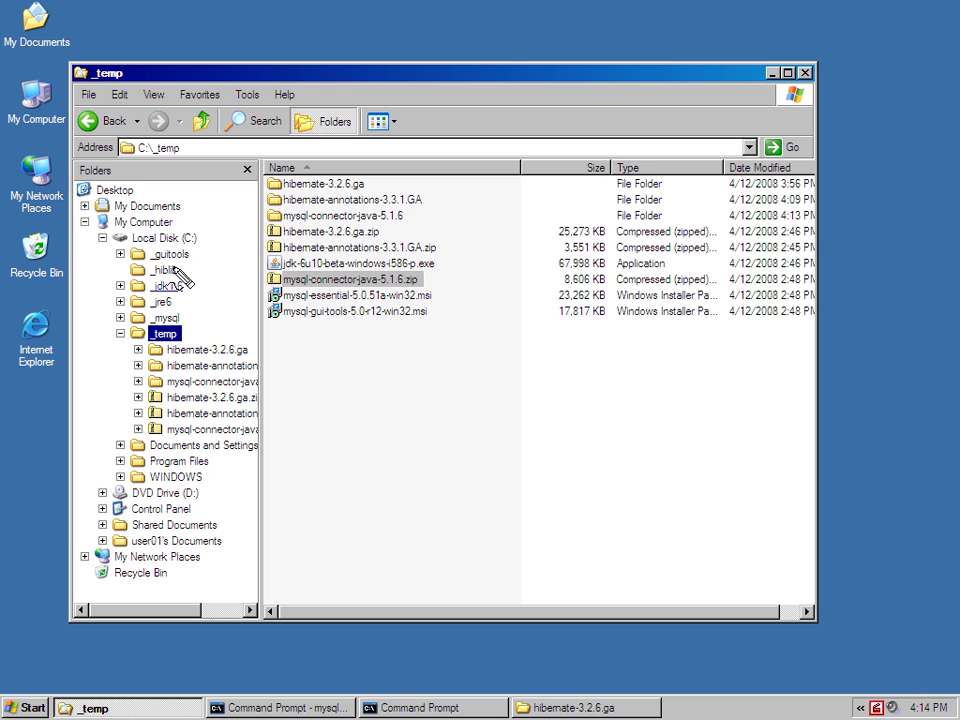
Open the lib folder in C:\_temp\hibernate-3.2.6.ga\hibernate-3.2 and look through its files.
left_click_drag(150, 255, 188, 297)
key("Escape")
double_click(319, 185)
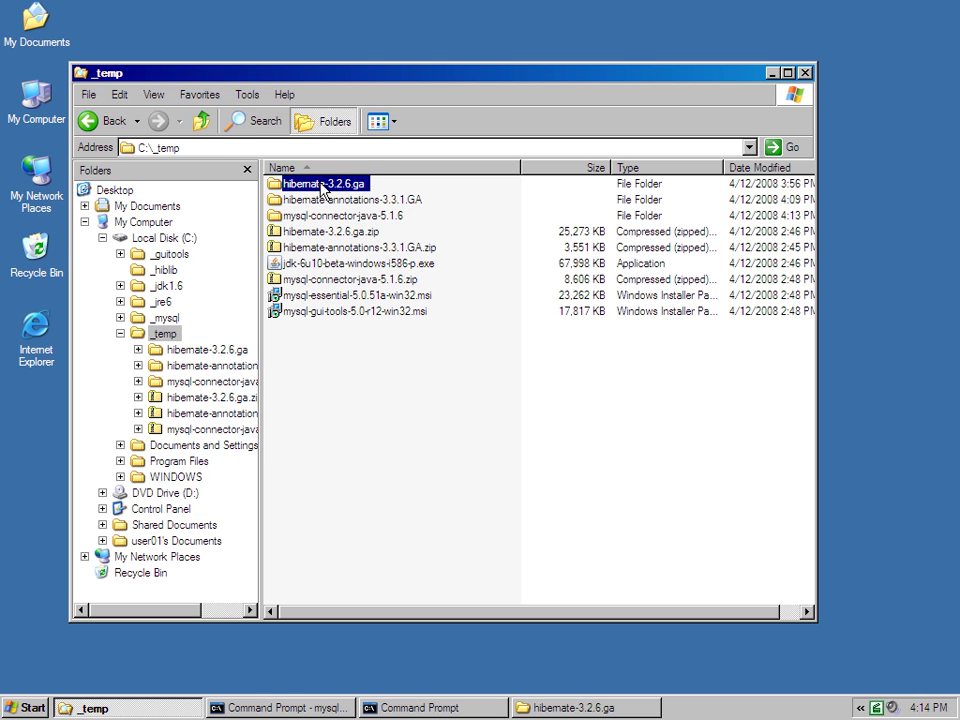
double_click(322, 188)
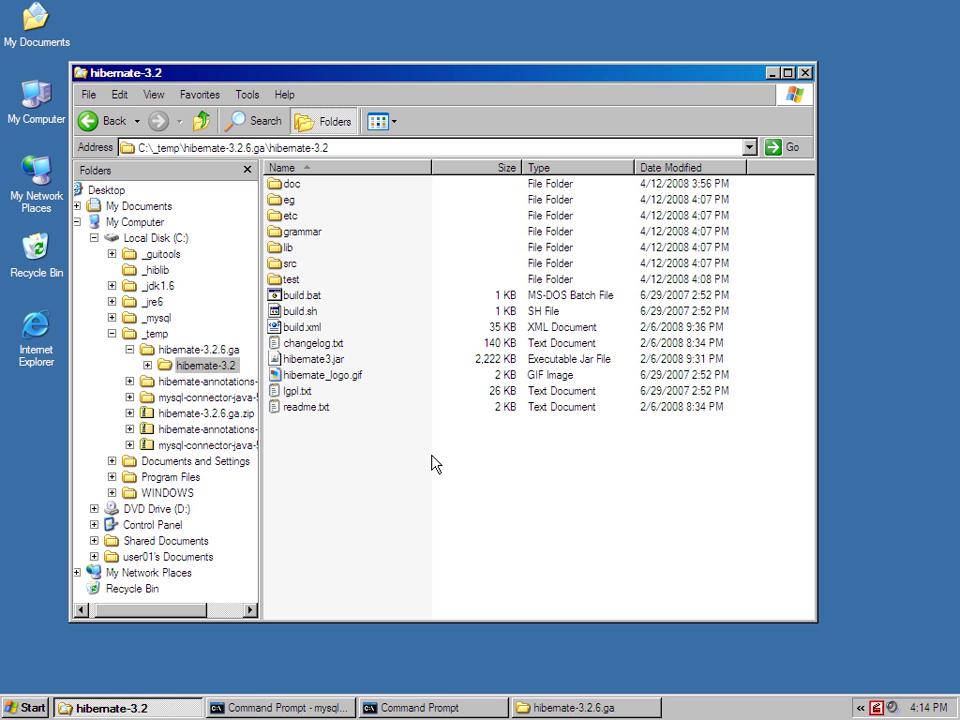
double_click(289, 247)
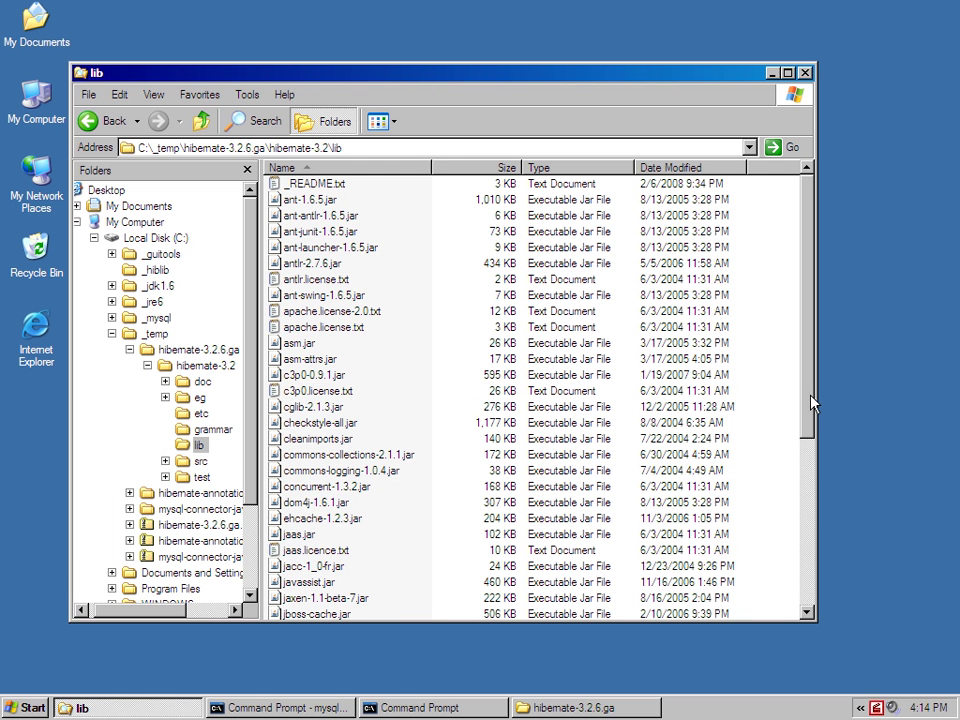
left_click_drag(812, 403, 820, 617)
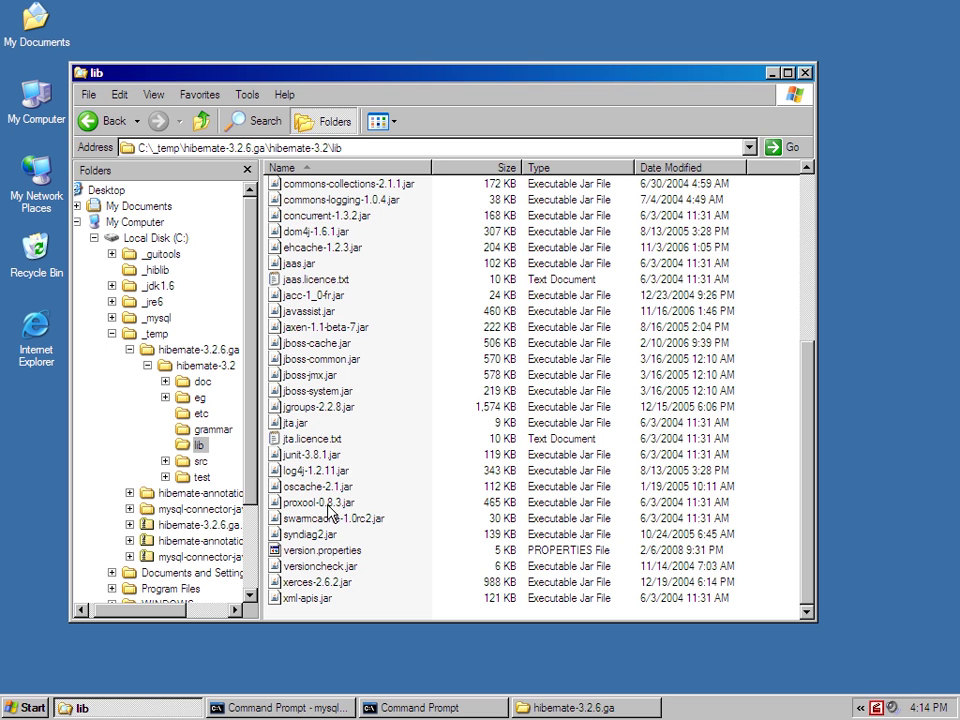
Copy all files from the hibernate-3.2 lib folder into C:\_hiblib and open _hiblib to check them.
left_click(328, 470)
left_click(323, 456)
left_click(318, 328)
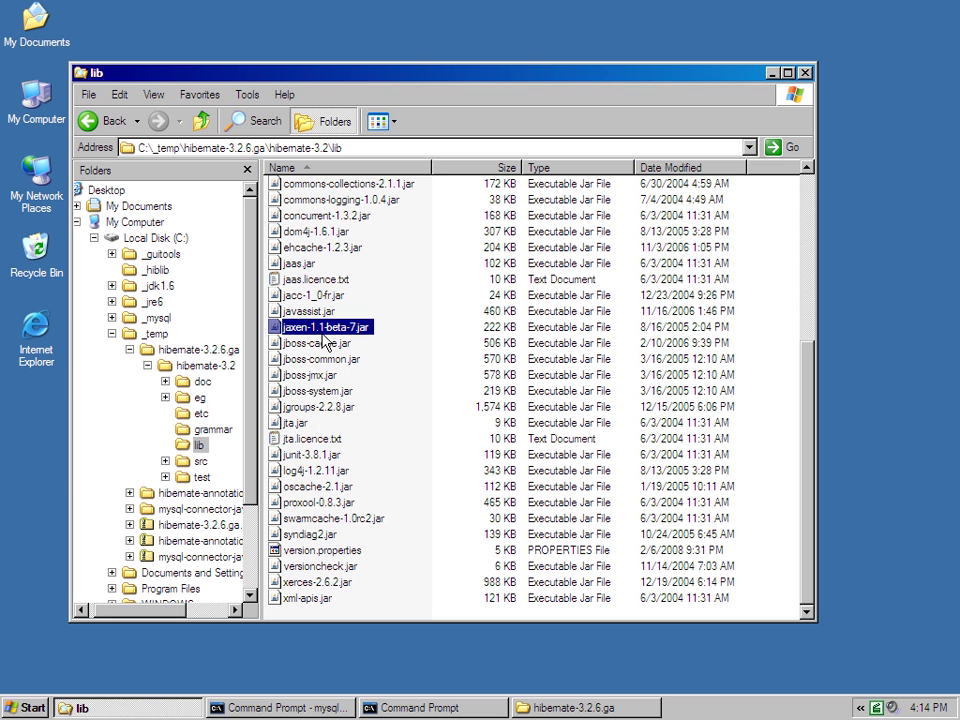
key("ctrl+a")
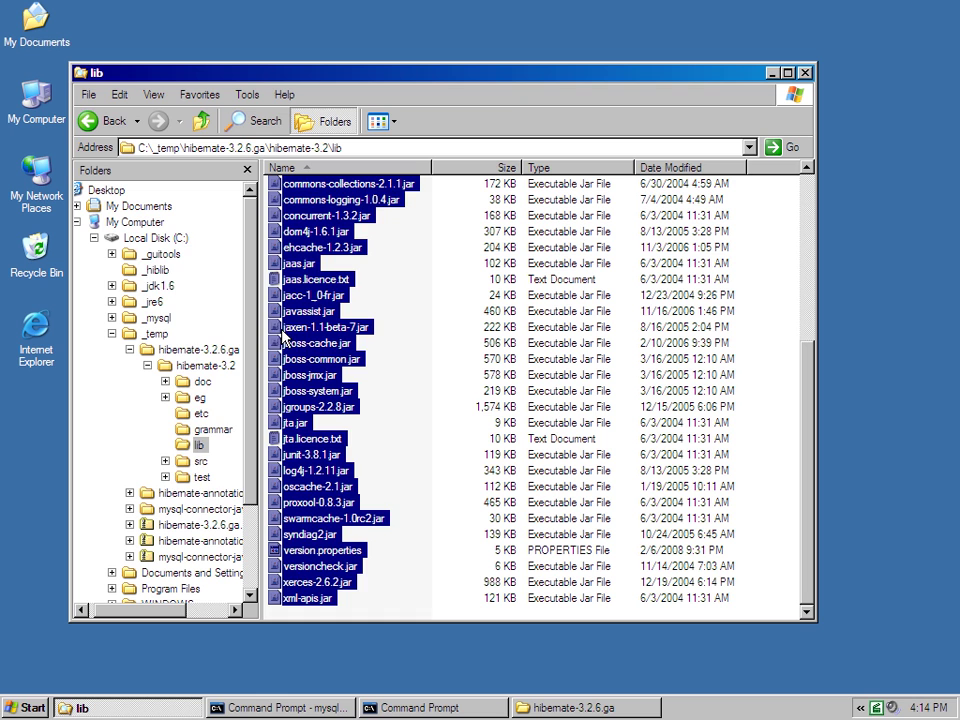
right_click(160, 269)
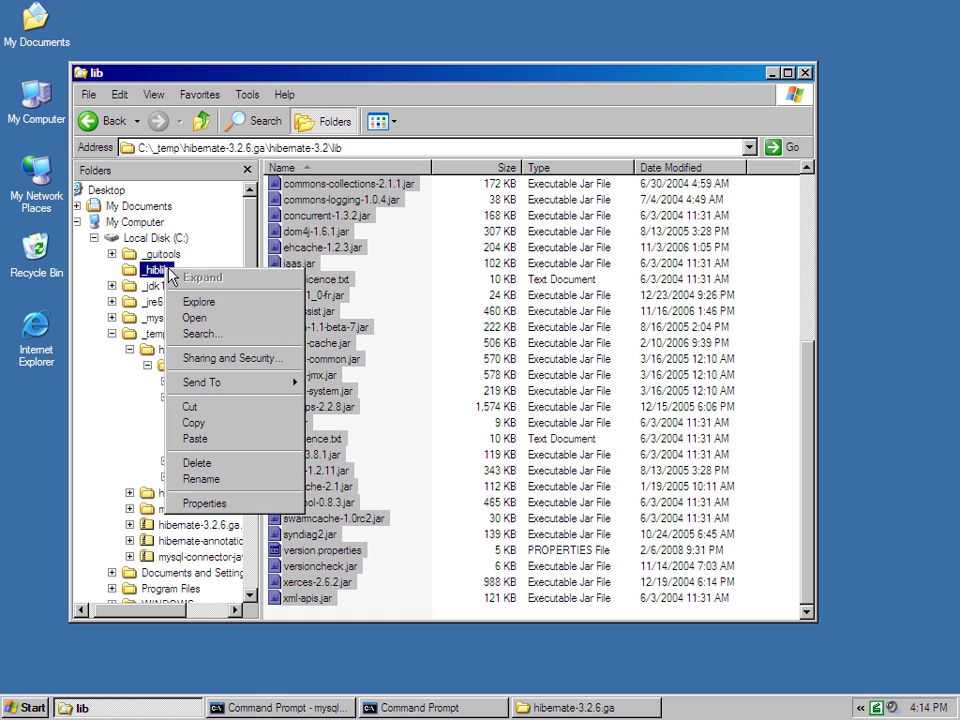
left_click(253, 441)
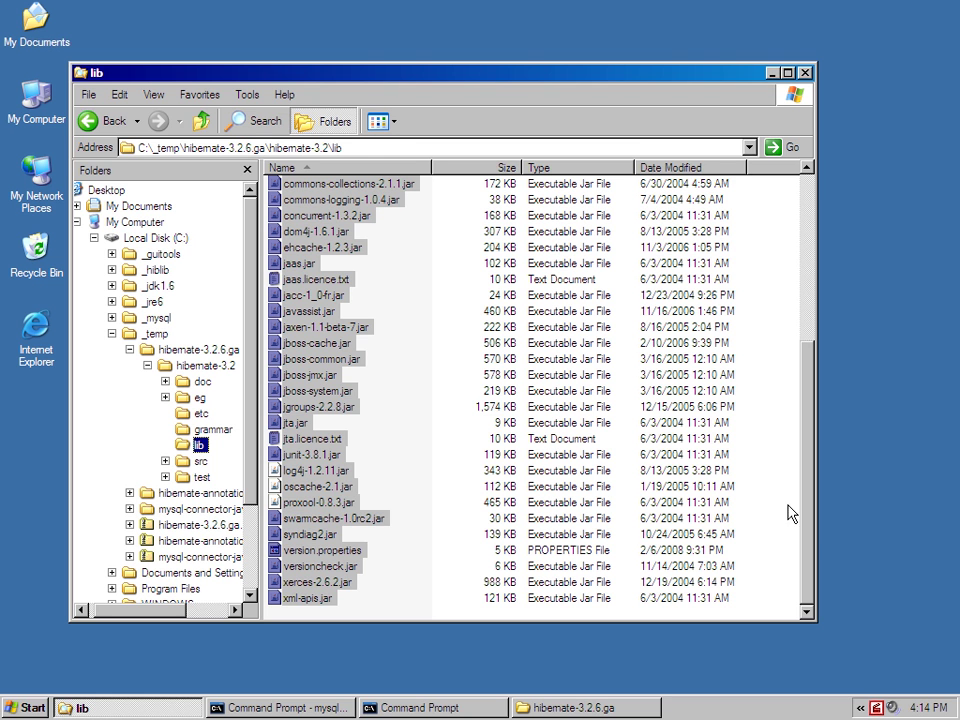
left_click_drag(810, 528, 806, 306)
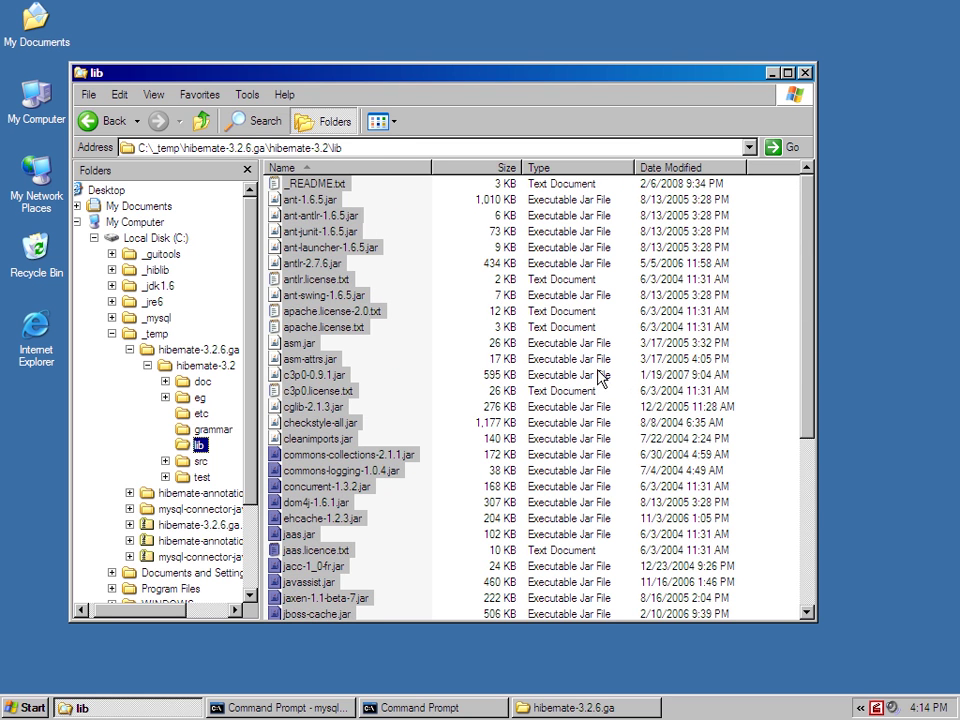
left_click(156, 270)
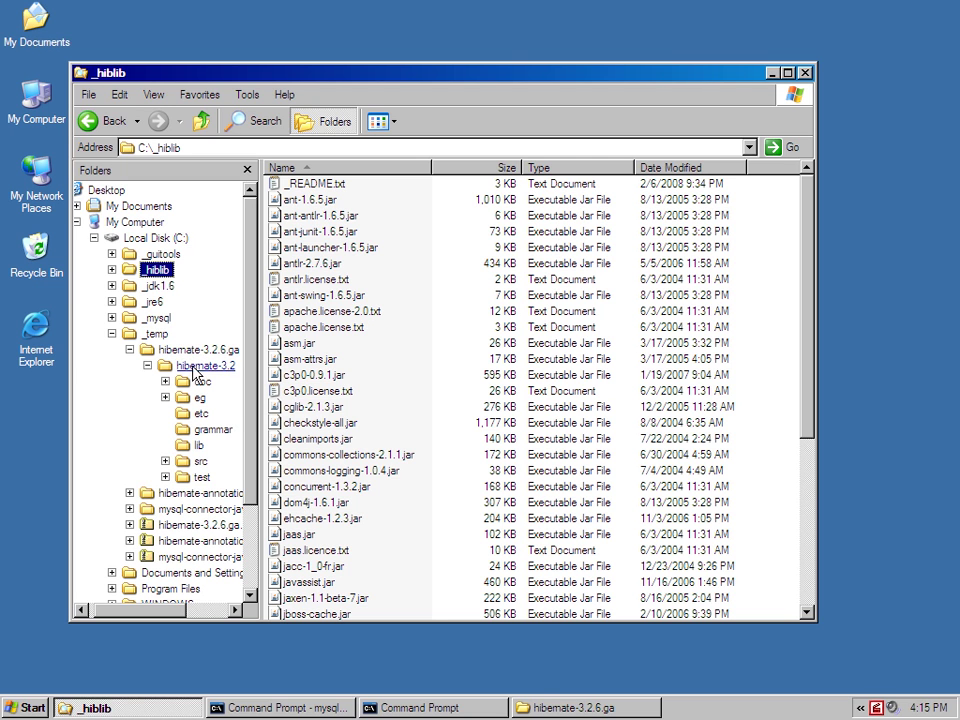
Copy hibernate3.jar from the hibernate-3.2 folder into C:\_hiblib and locate the copy there.
left_click(199, 444)
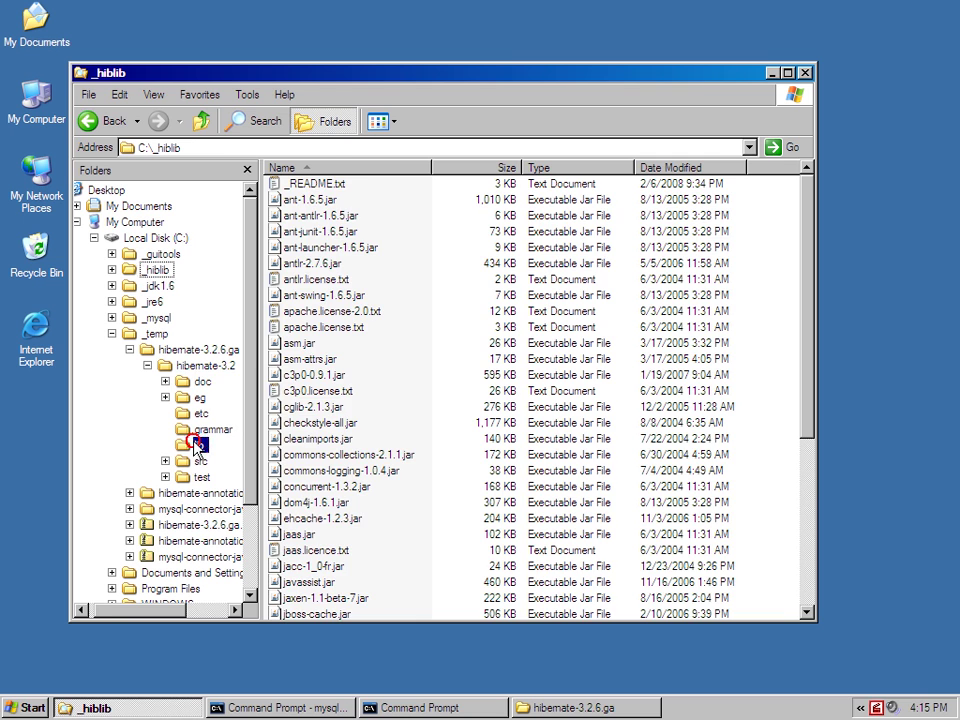
left_click(206, 365)
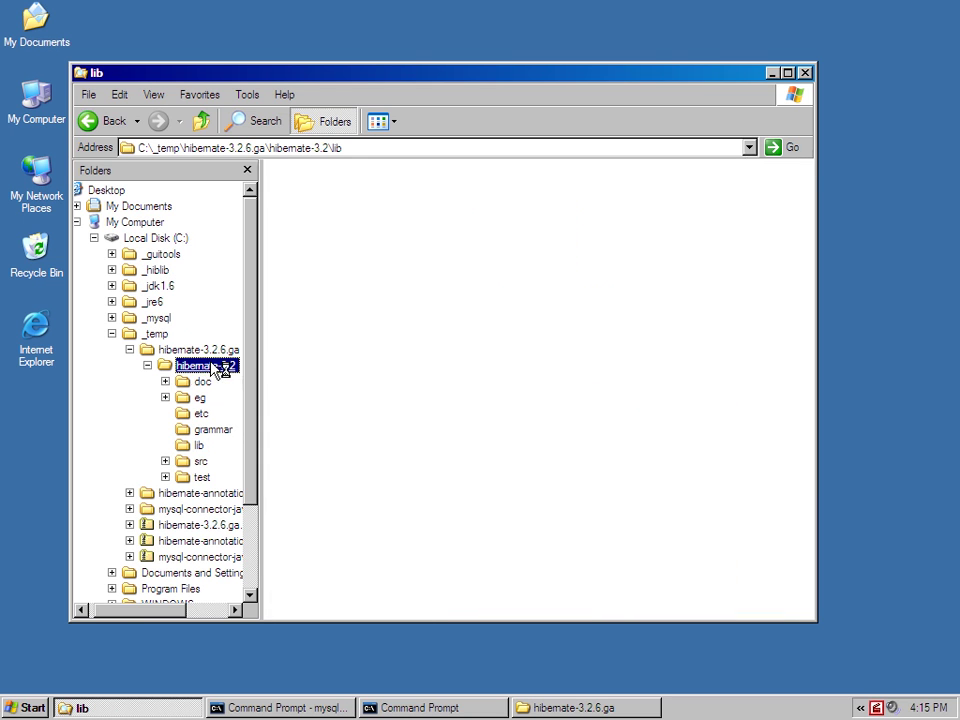
left_click(320, 358)
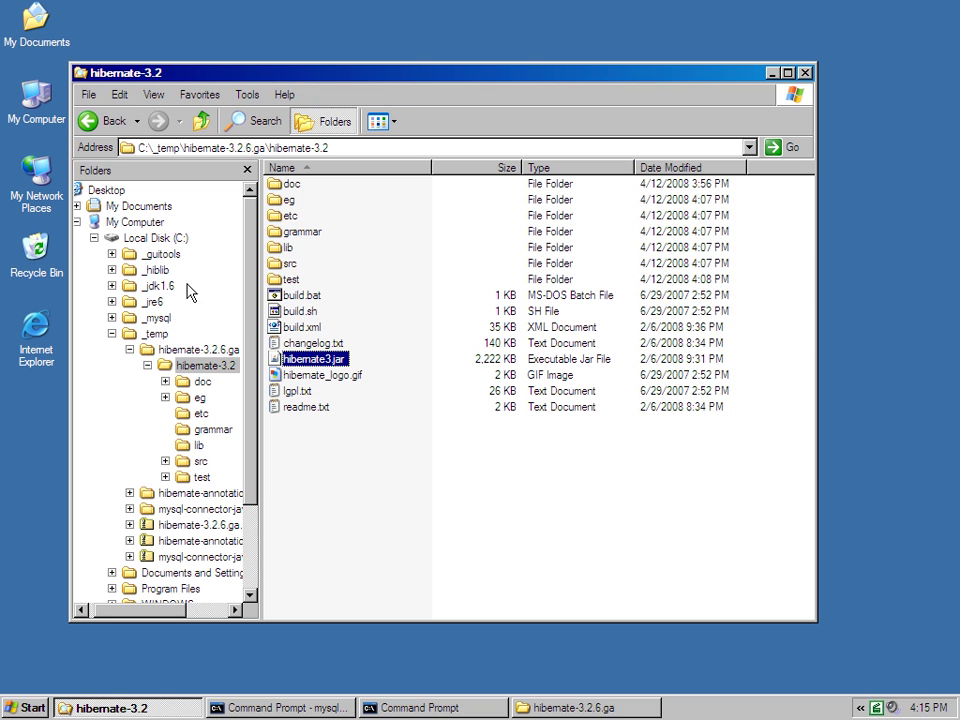
right_click(158, 269)
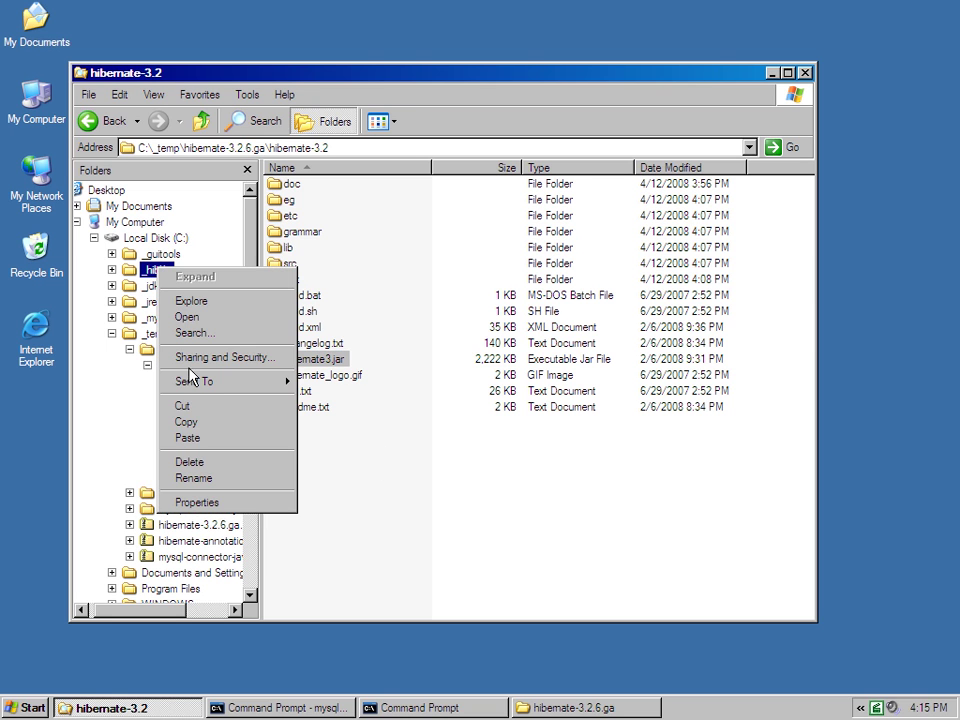
left_click(188, 438)
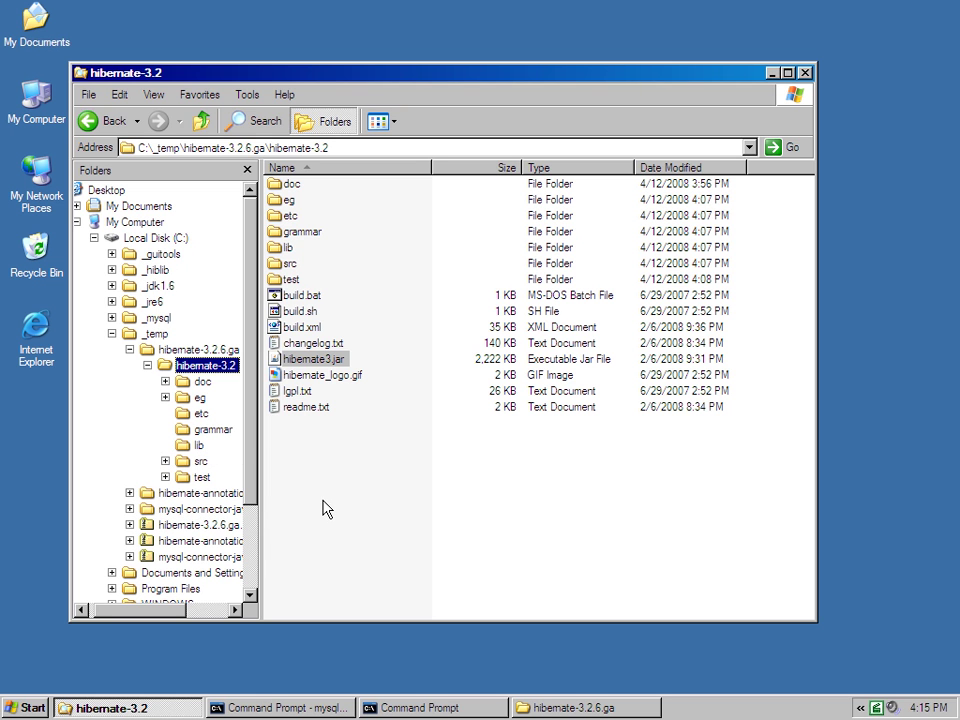
left_click(156, 270)
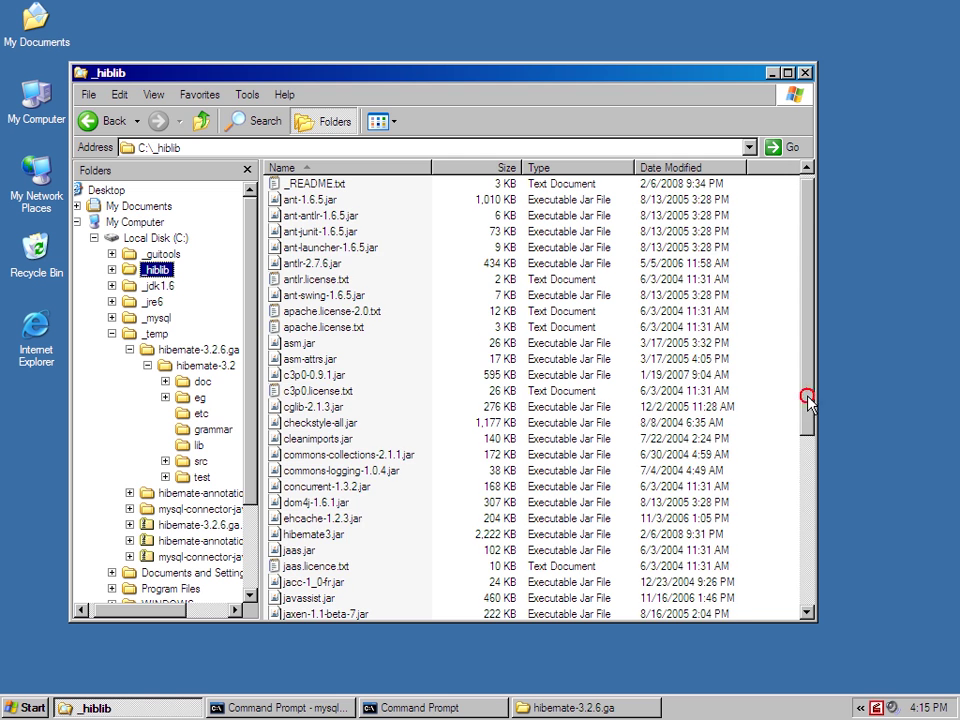
left_click_drag(808, 398, 838, 544)
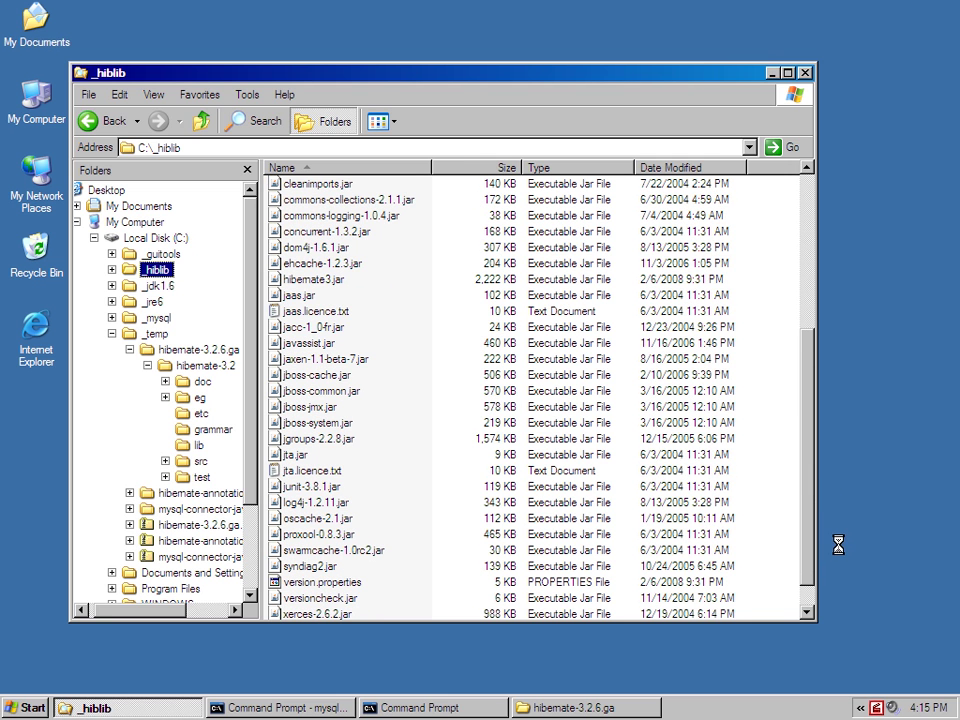
left_click(318, 279)
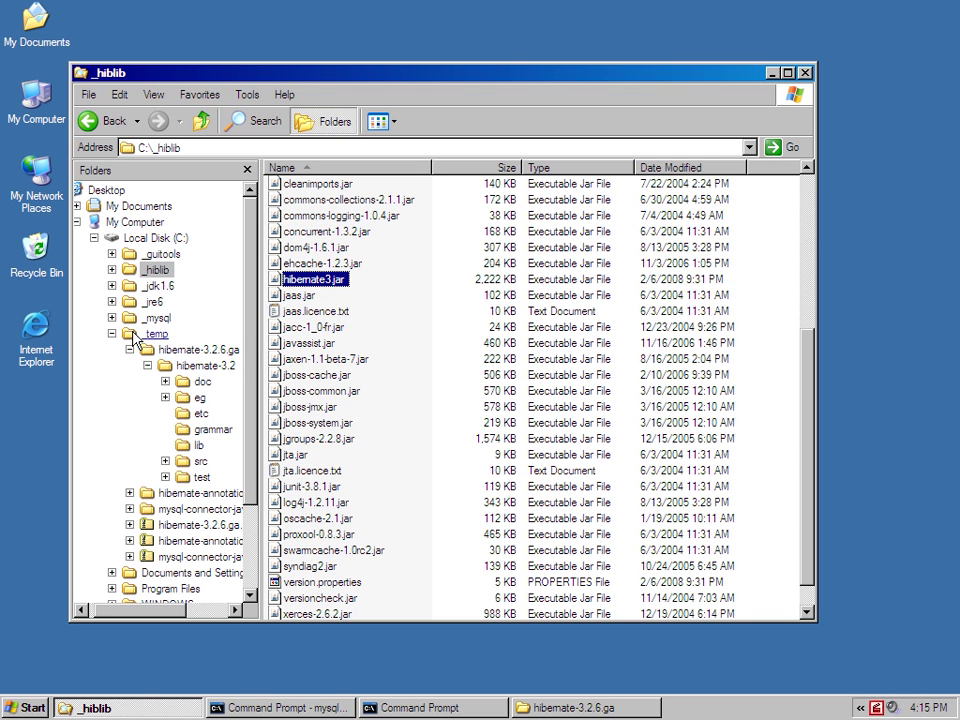
Collapse the hibernate-3.2 folder, widen the folder tree and open the lib folder inside the inner hibernate-annotations-3.3.1.GA folder.
left_click(147, 365)
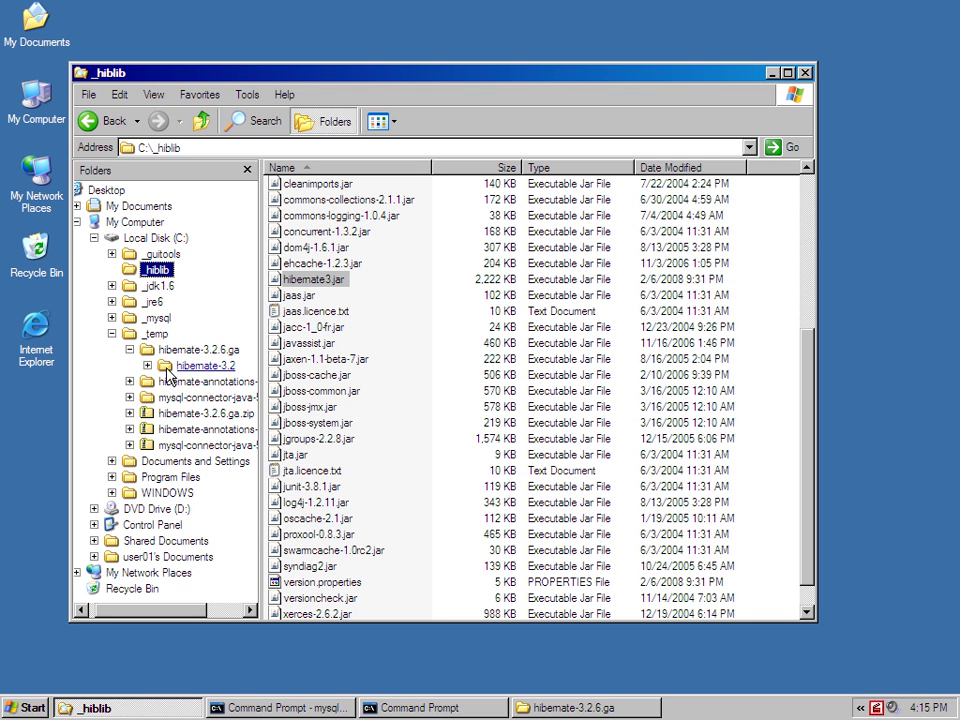
left_click(204, 386)
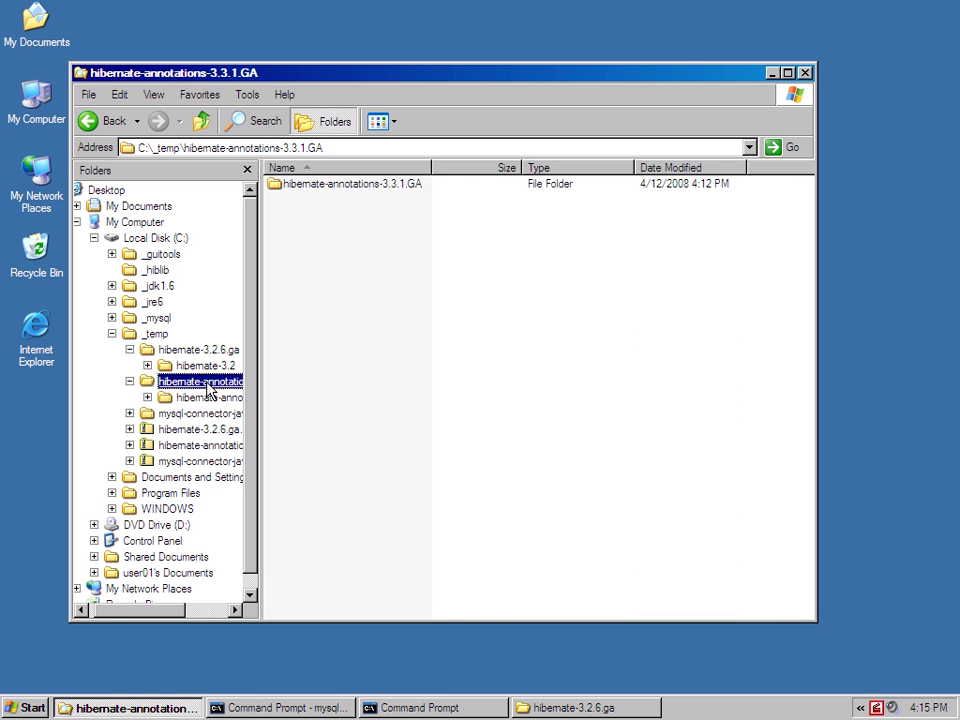
left_click(210, 398)
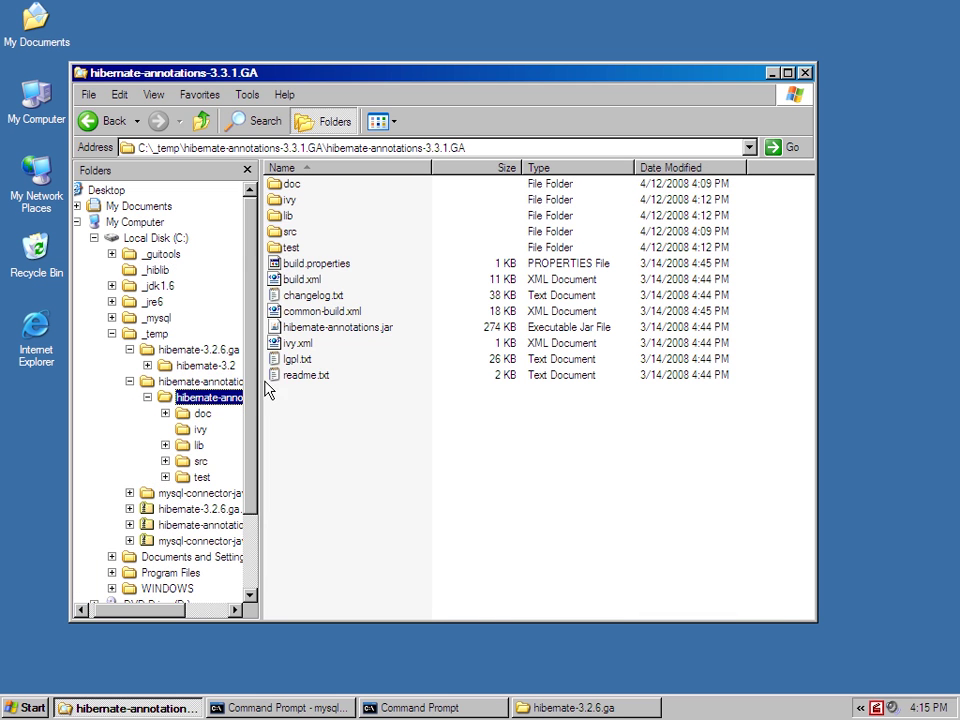
left_click_drag(258, 382, 369, 388)
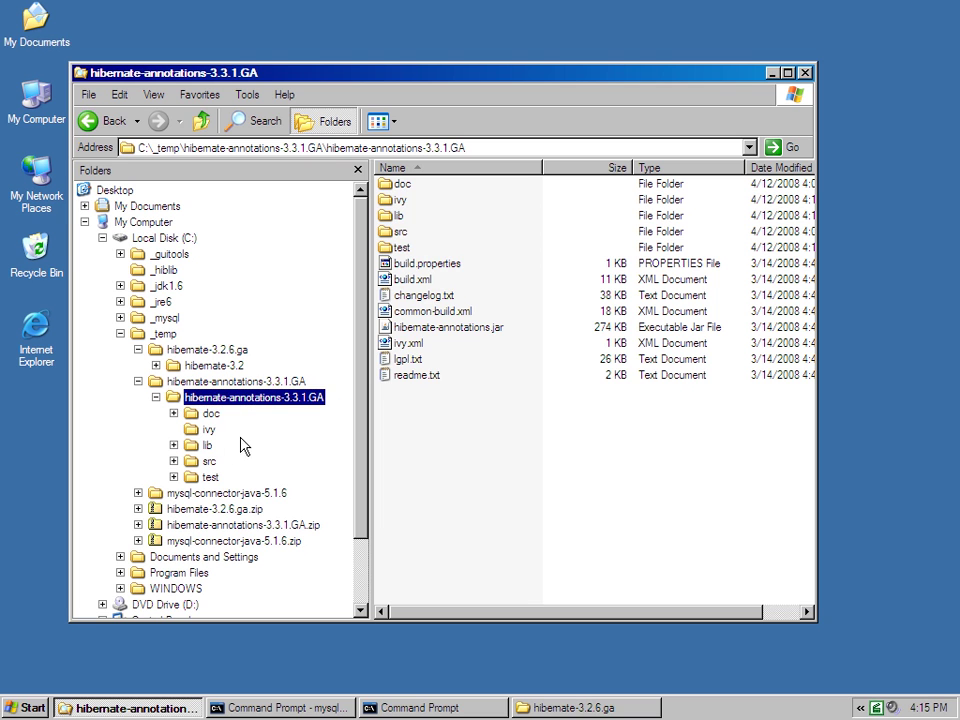
left_click(205, 445)
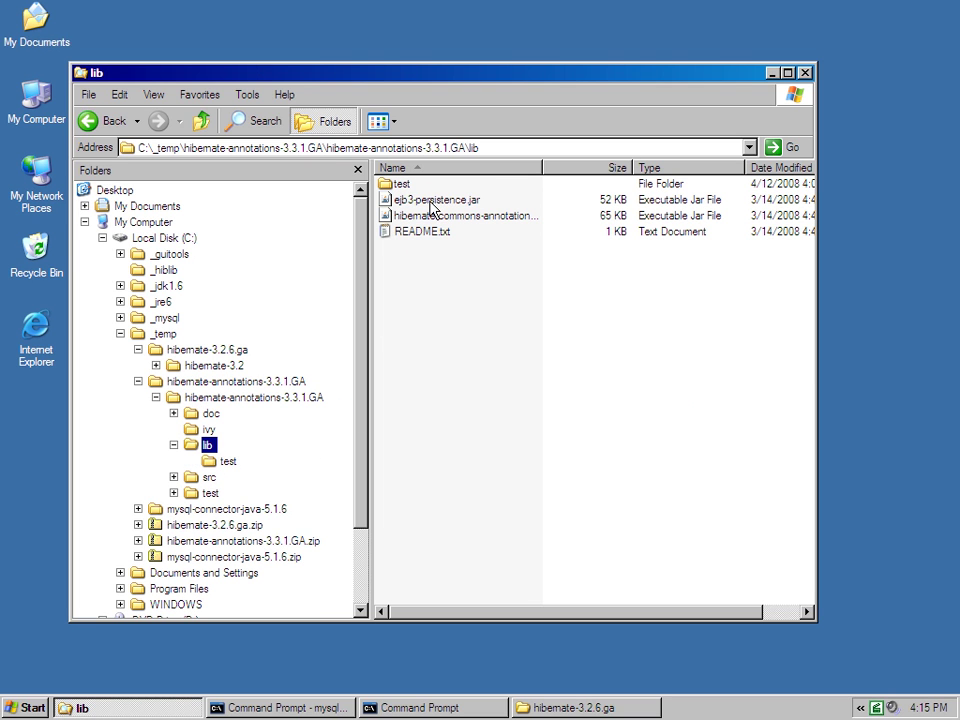
Copy ejb3-persistence.jar and the hibernate-commons-annotations jar from the annotations lib folder into C:\_hiblib.
left_click(430, 201)
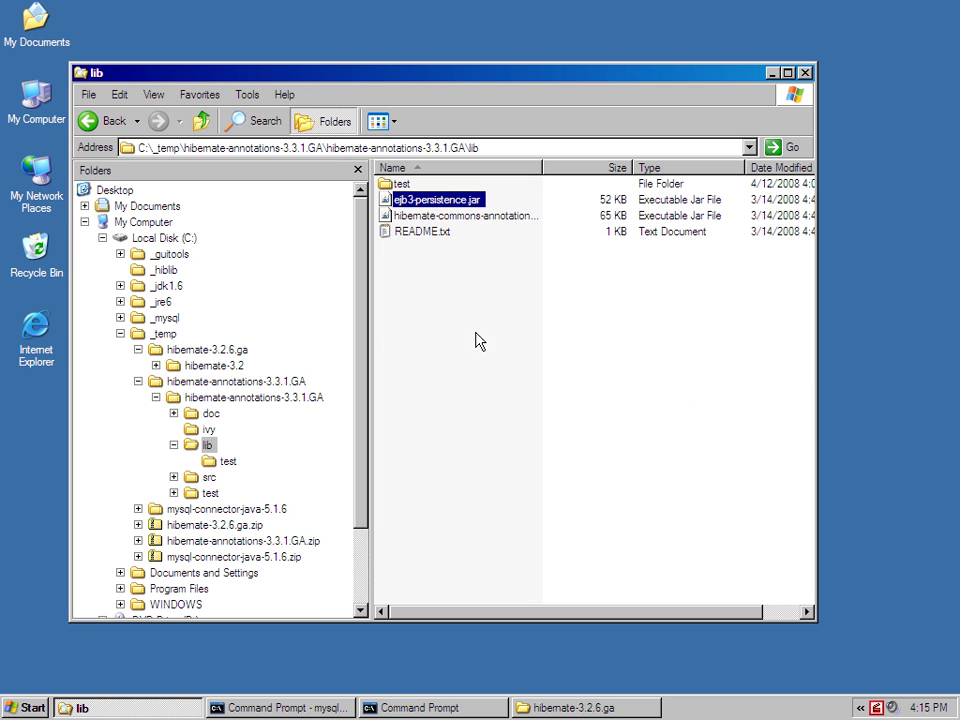
left_click(450, 216, "ctrl")
right_click(431, 219)
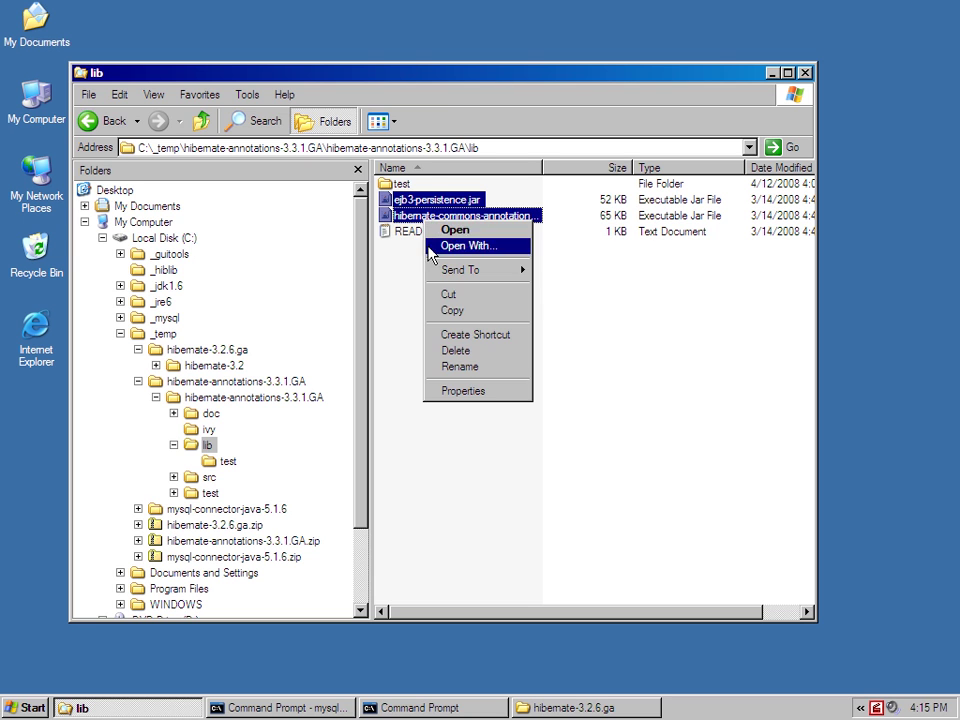
left_click(433, 309)
right_click(168, 268)
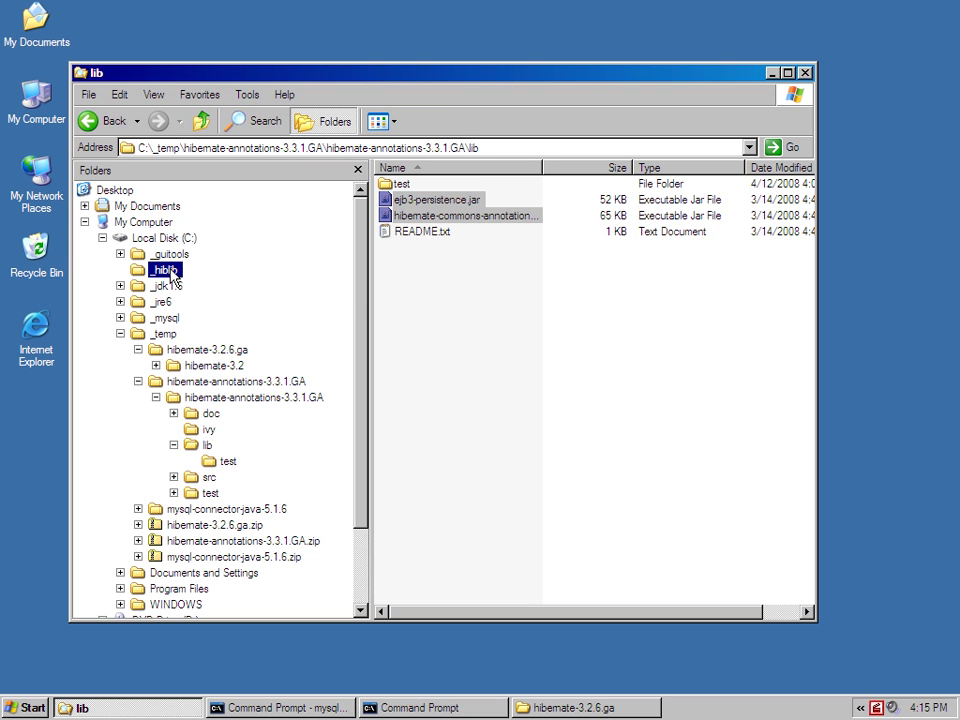
left_click(213, 444)
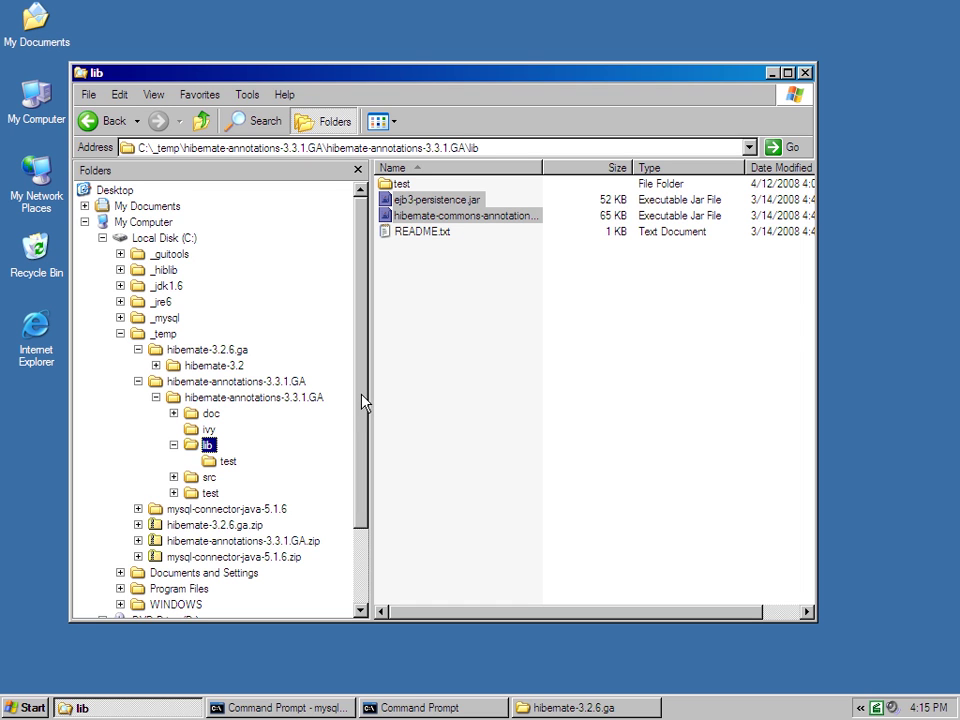
left_click(434, 202)
left_click(434, 202)
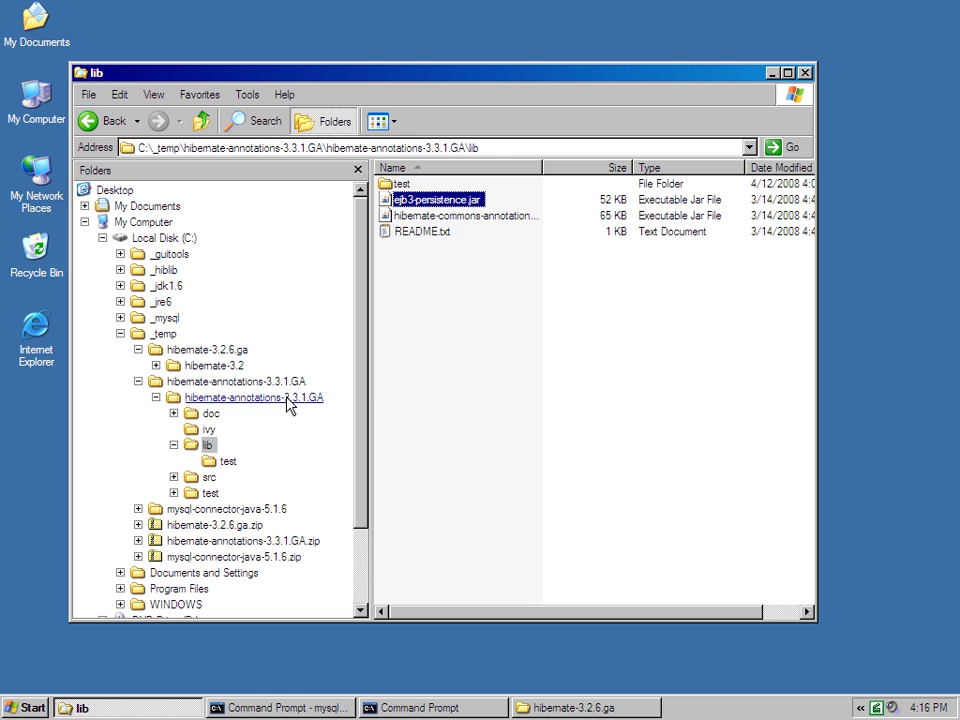
Copy hibernate-annotations.jar from the inner hibernate-annotations-3.3.1.GA folder into C:\_hiblib.
left_click(289, 404)
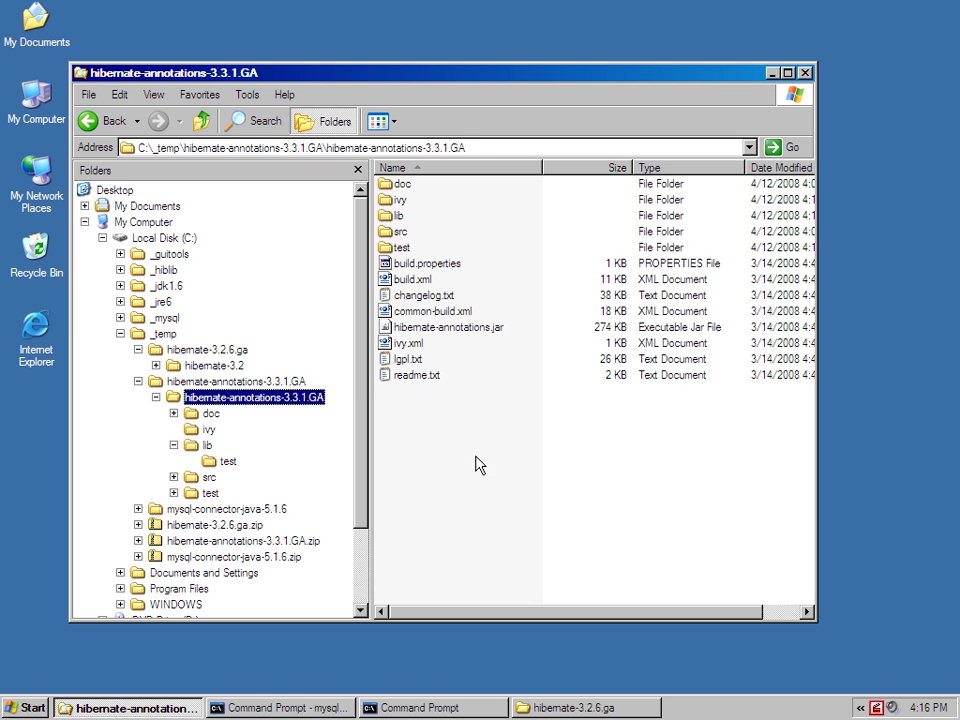
left_click(445, 327)
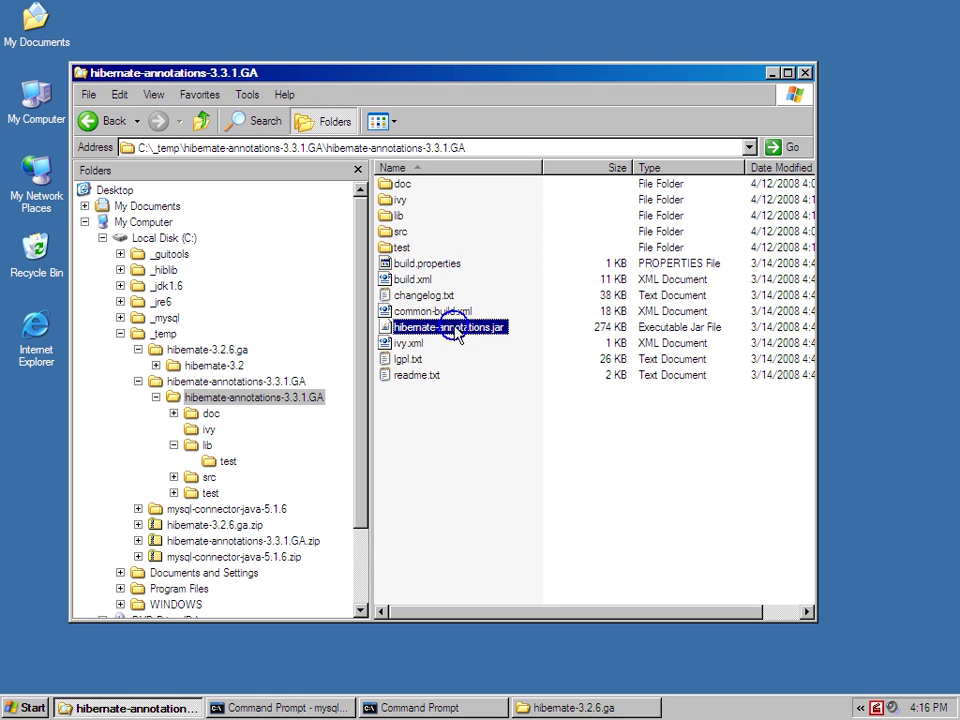
right_click(453, 327)
left_click(496, 417)
right_click(170, 270)
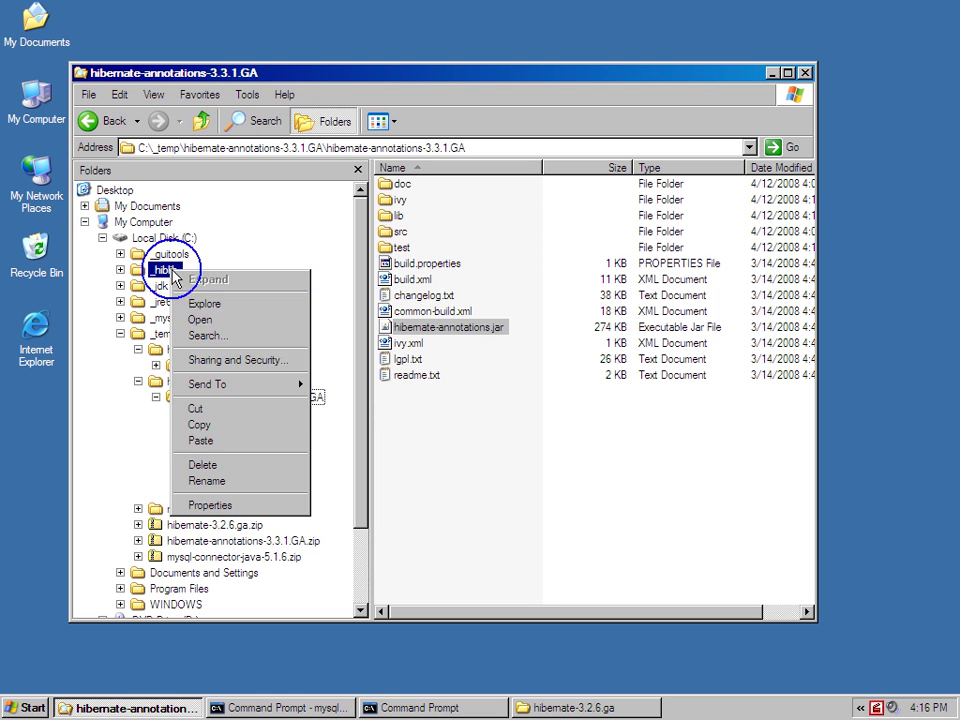
left_click(221, 440)
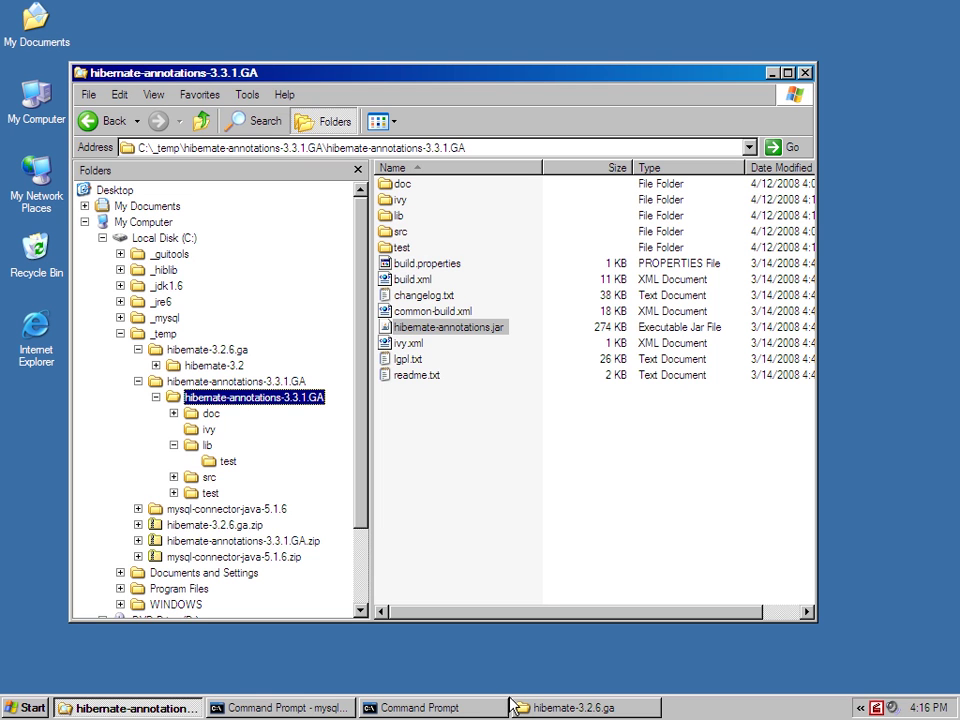
Open the inner mysql-connector-java-5.1.6 folder under C:\_temp and widen the Name column to show full file names.
left_click(249, 509)
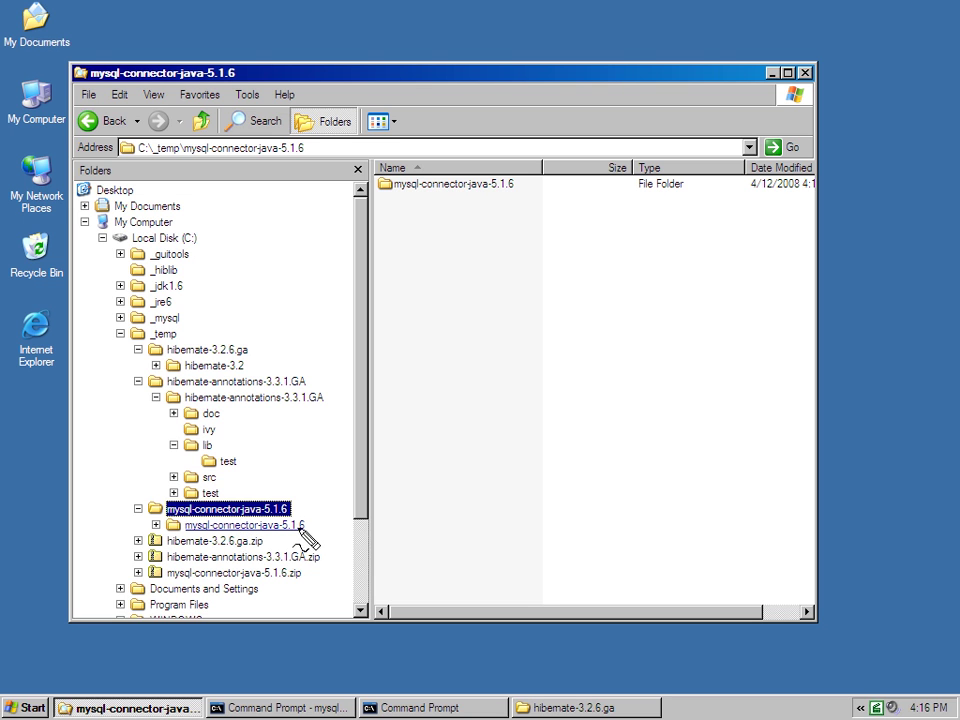
mouse_move(306, 536)
left_mouse_down()
mouse_move(245, 522)
mouse_move(200, 565)
mouse_move(272, 527)
left_mouse_up()
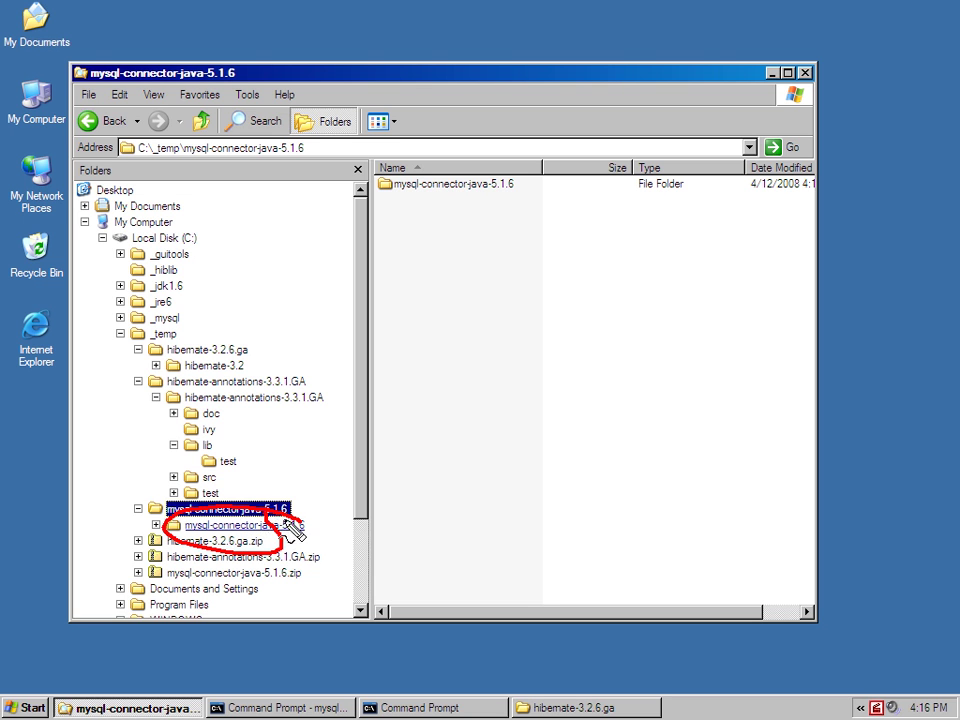
left_click(285, 526)
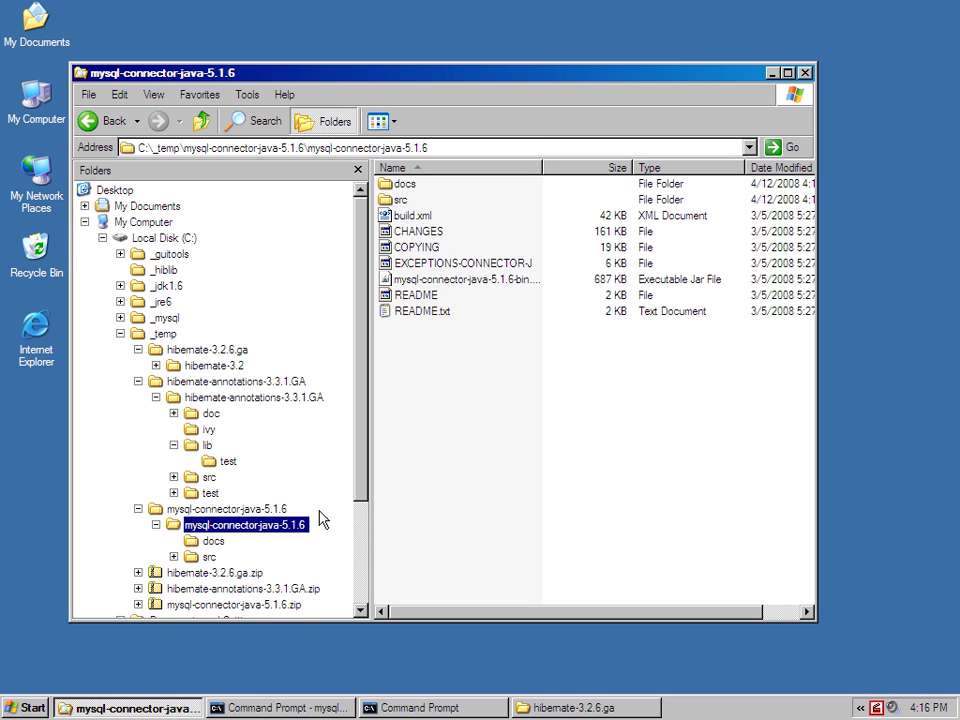
double_click(545, 168)
left_click_drag(545, 168, 631, 170)
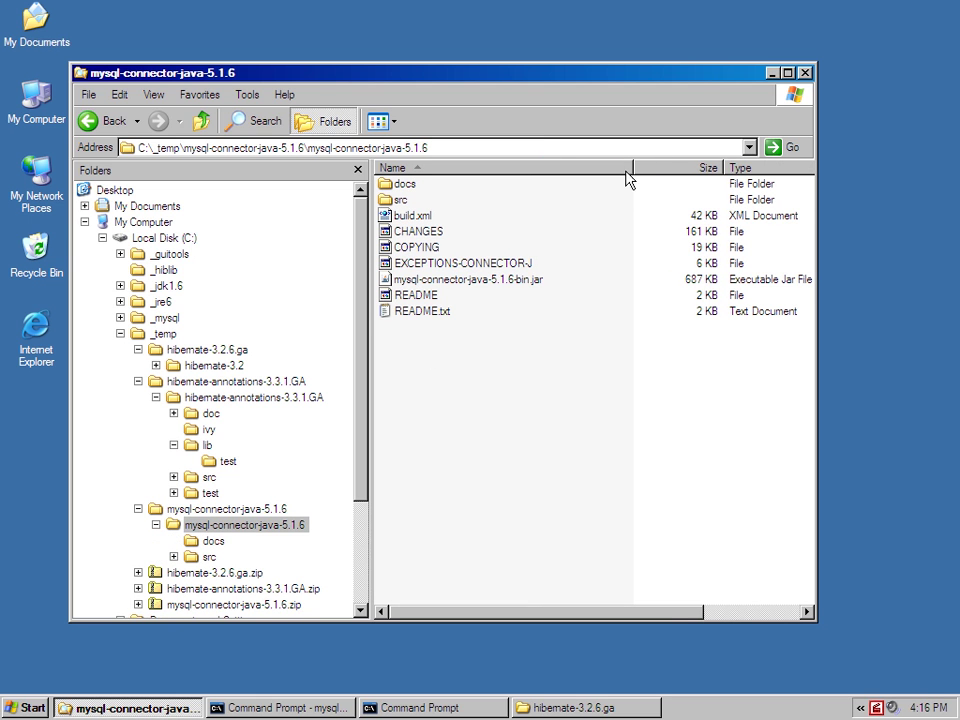
Move mysql-connector-java-5.1.6-bin.jar from the connector folder into C:\_hiblib.
mouse_move(553, 270)
left_mouse_down()
mouse_move(440, 258)
mouse_move(500, 305)
mouse_move(558, 285)
left_mouse_up()
key("Escape")
left_click(440, 279)
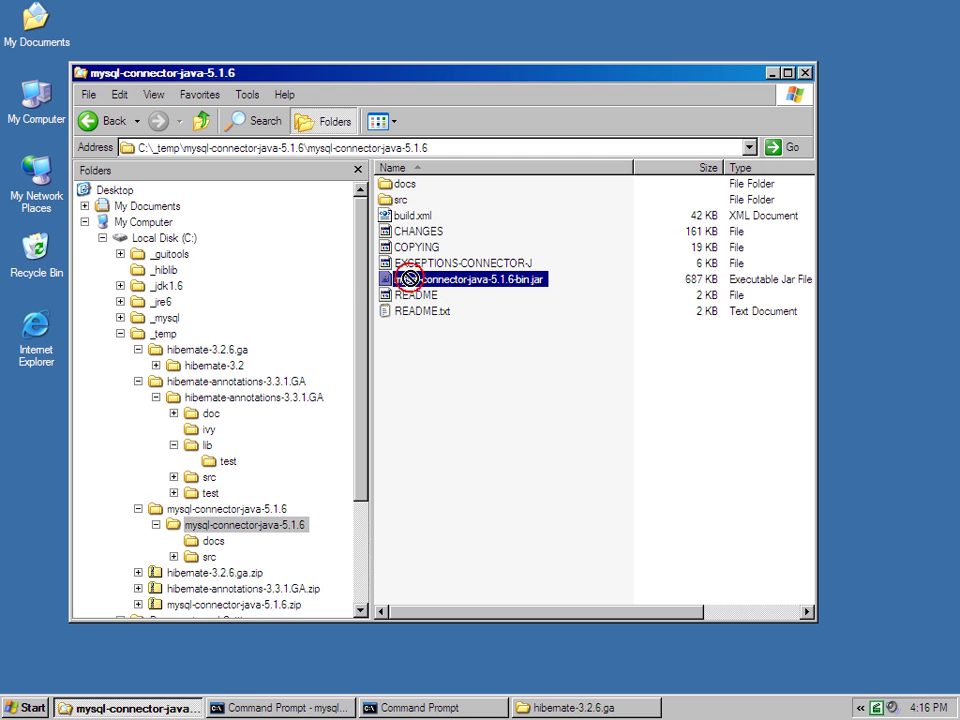
left_click(166, 270)
left_click_drag(168, 272, 168, 272)
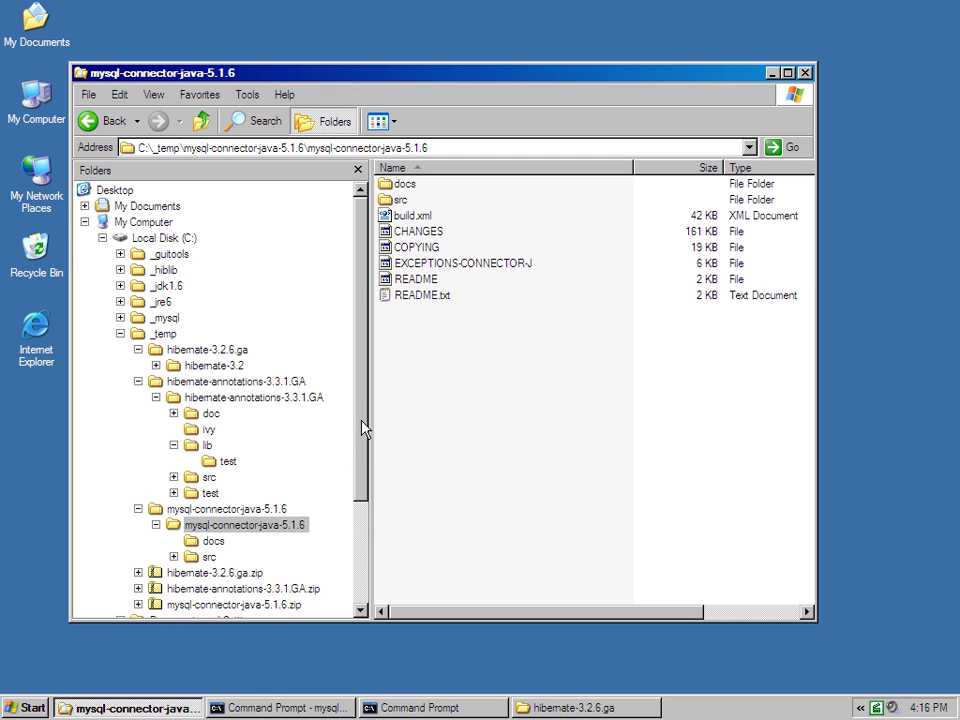
Review the contents of the _mysql, _guitools and _jdk1.6 folders on drive C.
double_click(172, 319)
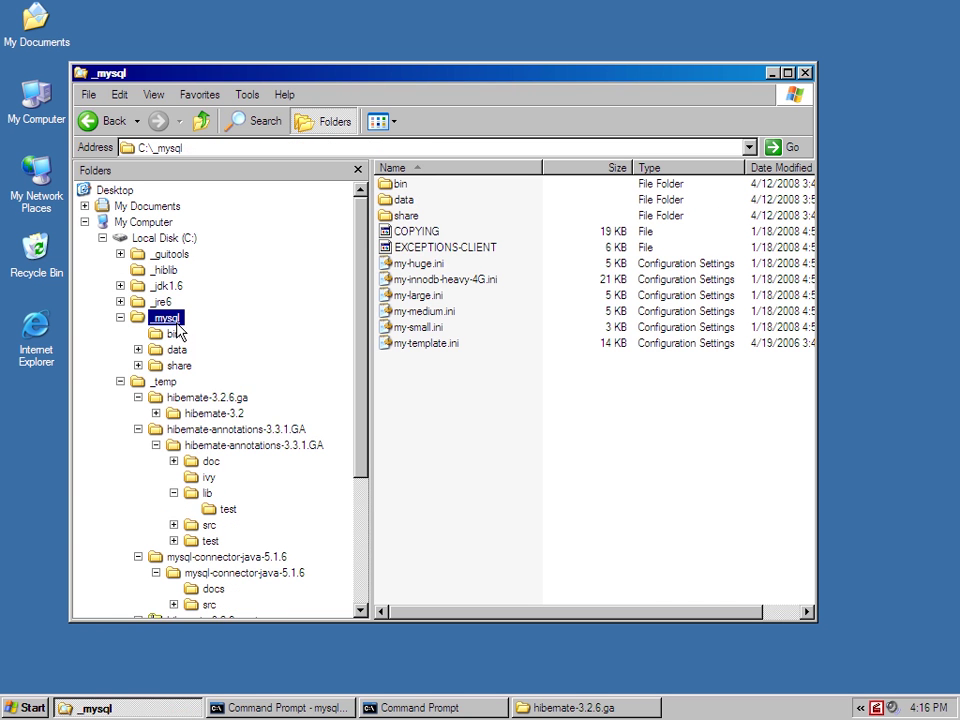
left_click(172, 255)
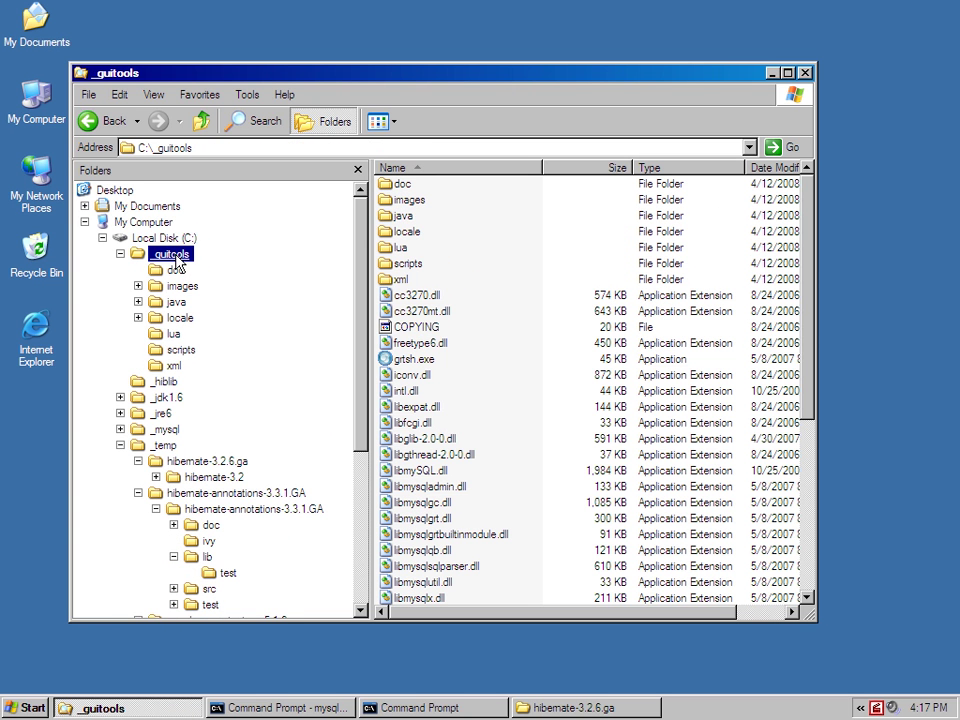
left_click(166, 397)
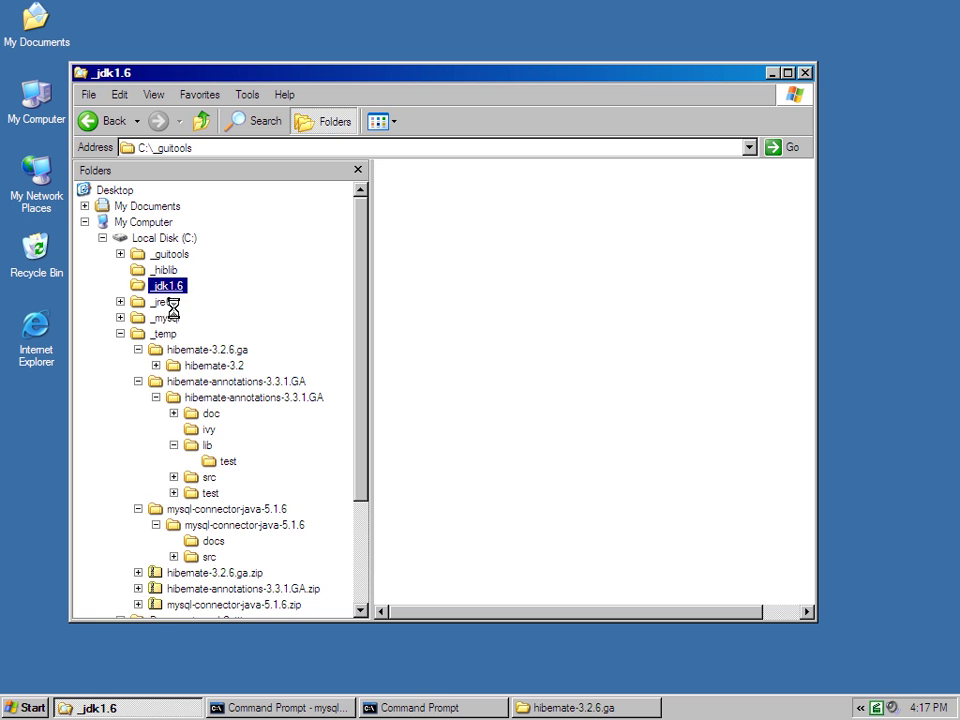
Open C:\_hiblib in a maximized window and sort its files by type.
left_click(166, 270)
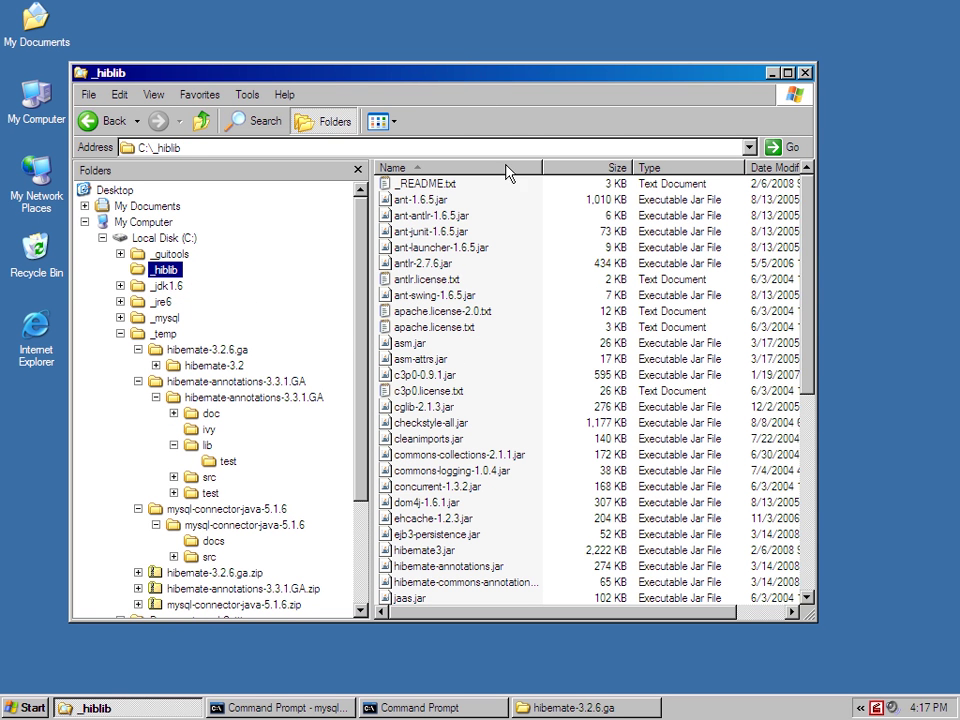
double_click(467, 71)
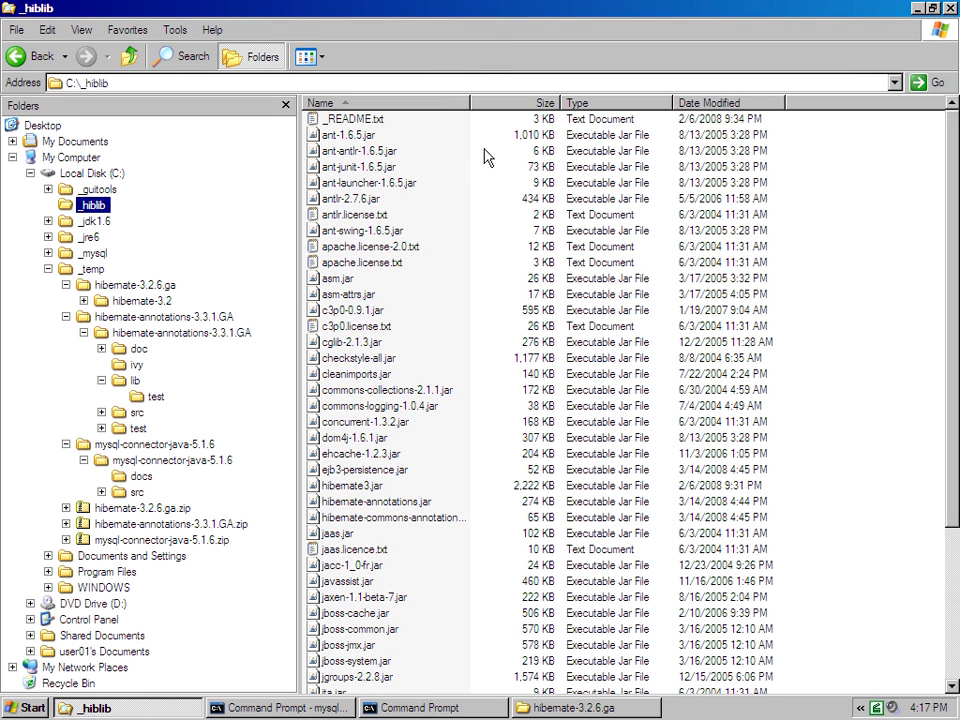
left_click(620, 103)
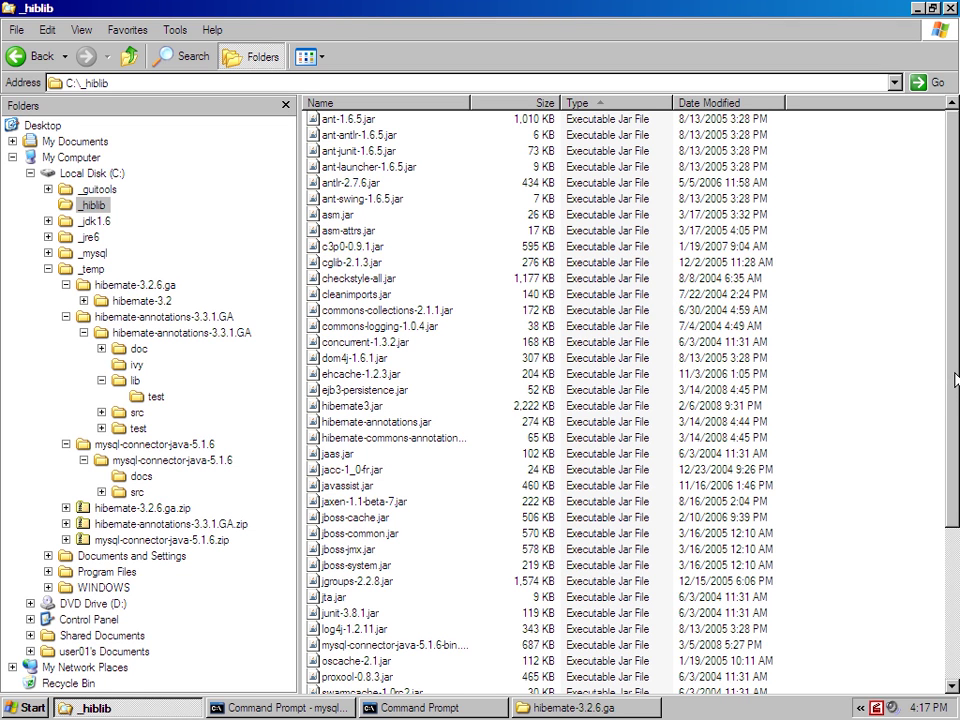
Look through the list of jar files collected in C:\_hiblib, from ant-1.6.5.jar down to the text documents.
left_click(363, 389)
left_click(362, 405)
left_click(356, 535)
left_click(352, 566)
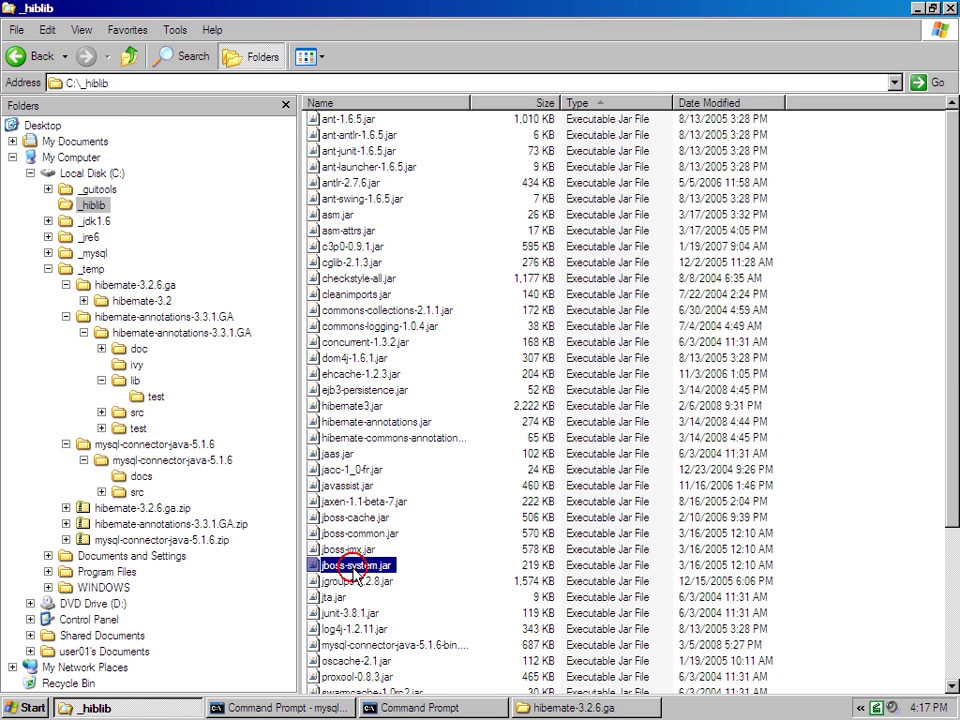
left_click(328, 119)
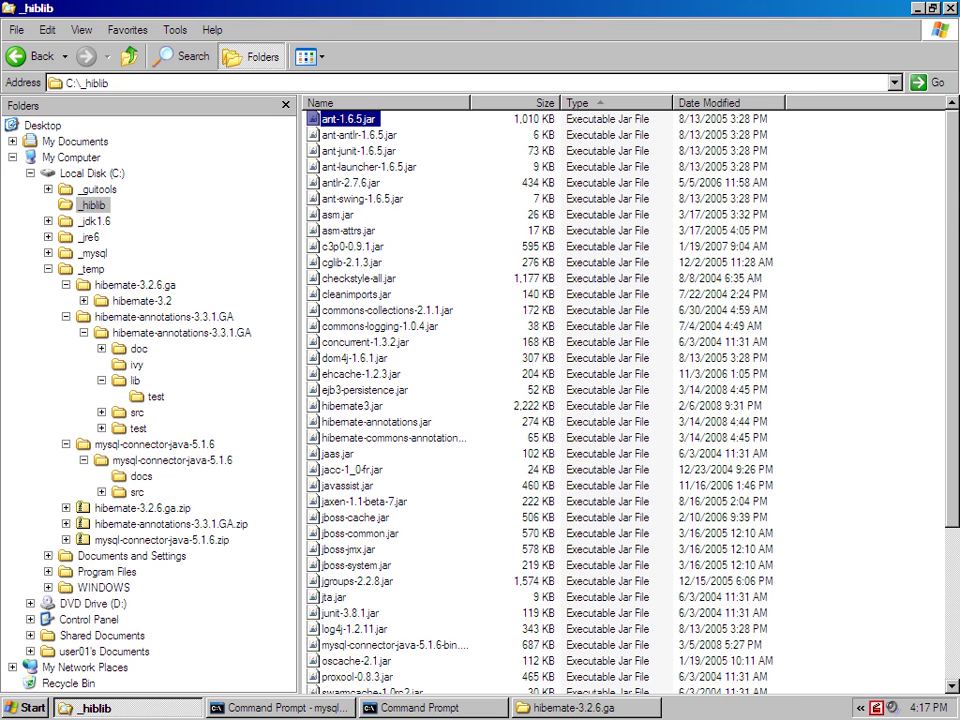
scroll(625, 400, "down", 1)
scroll(625, 400, "down", 1)
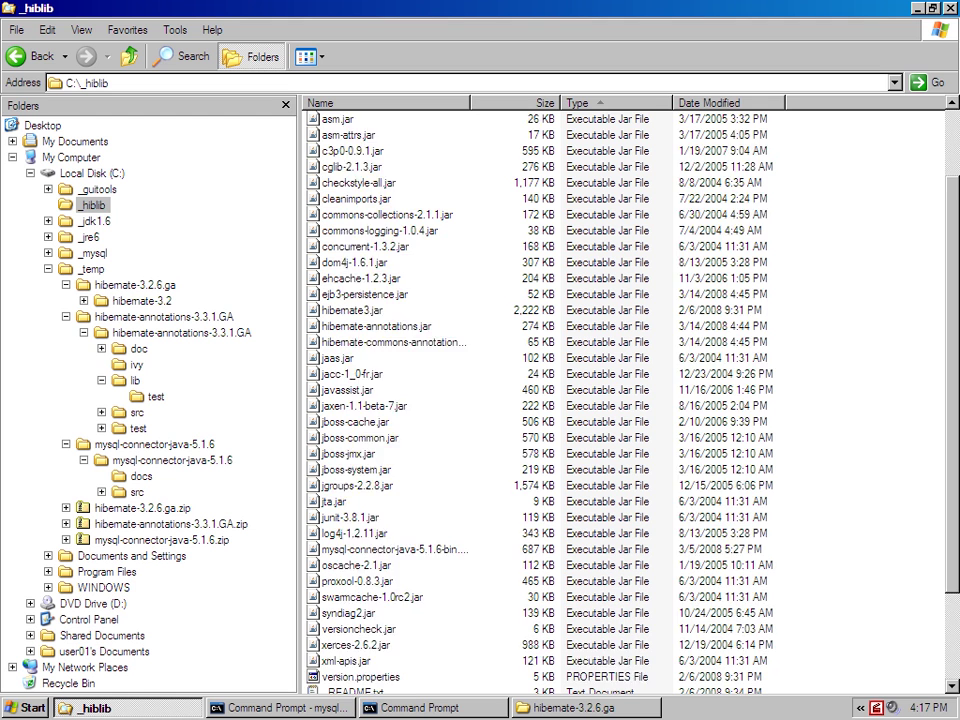
scroll(957, 298, "down", 1)
scroll(625, 400, "down", 1)
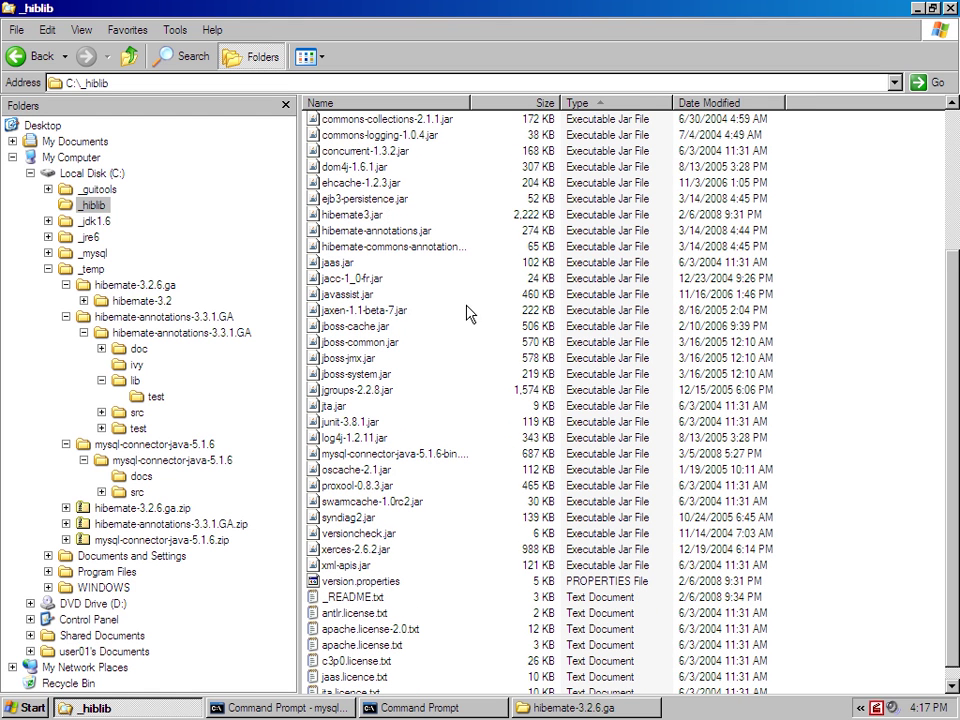
Check that _hiblib contains hibernate3.jar, ejb3-persistence.jar, hibernate-annotations.jar, the hibernate-commons-annotations jar and the MySQL connector jar.
left_click(370, 214)
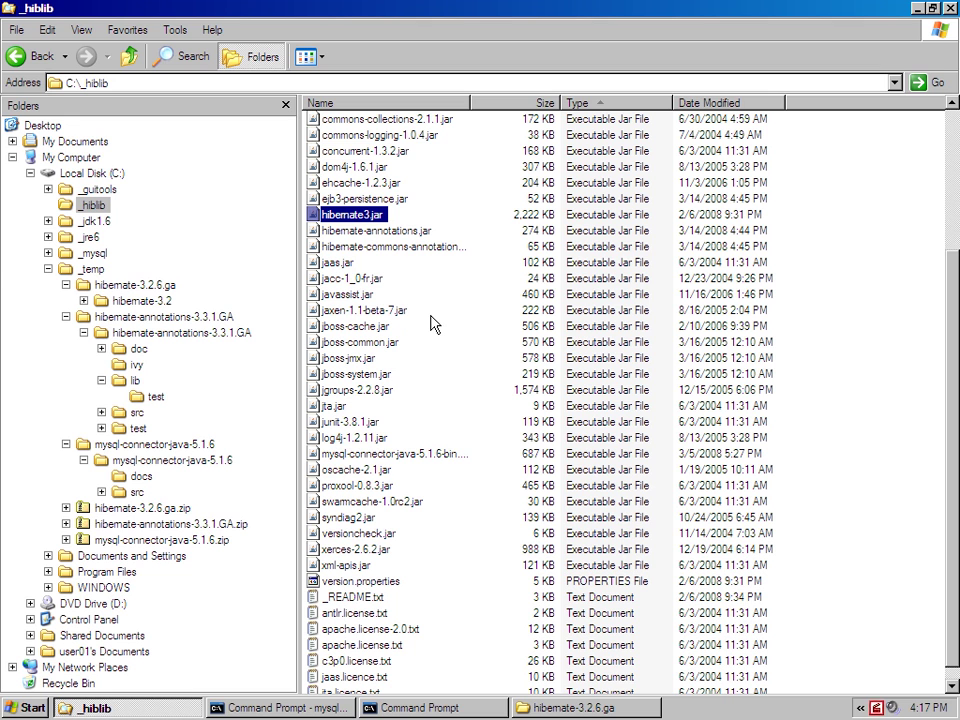
left_click(396, 199)
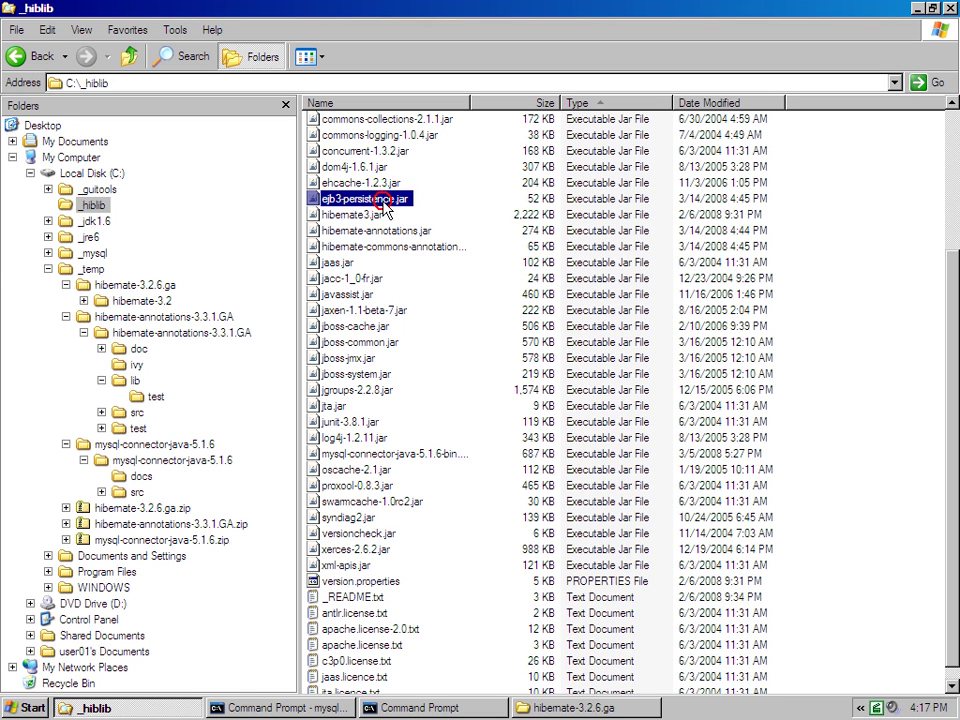
left_click(386, 233)
left_click(394, 248)
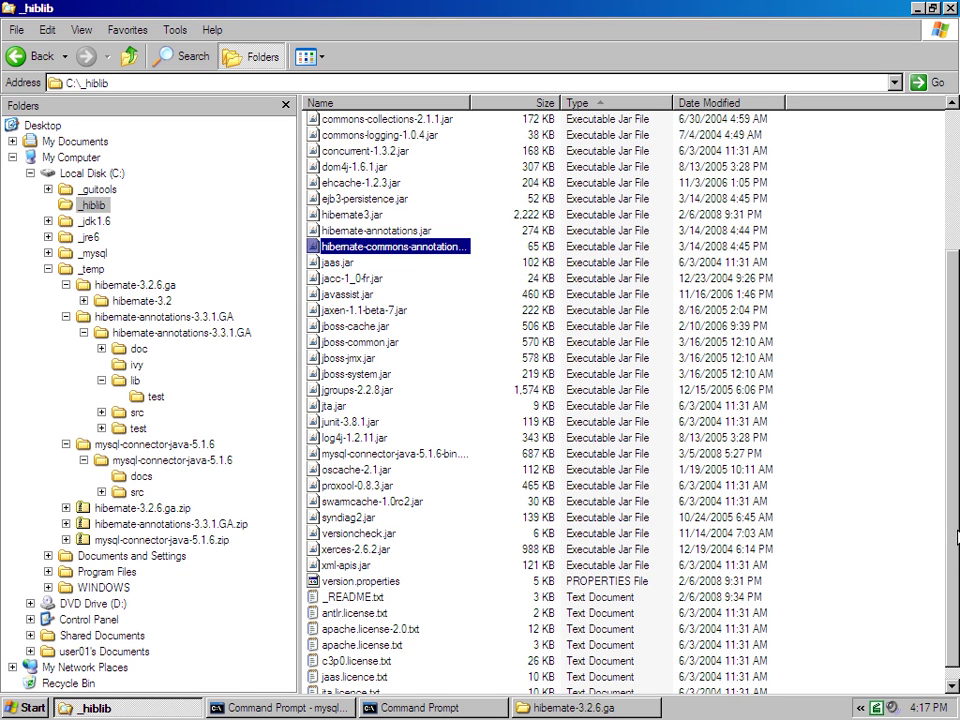
left_click(405, 453)
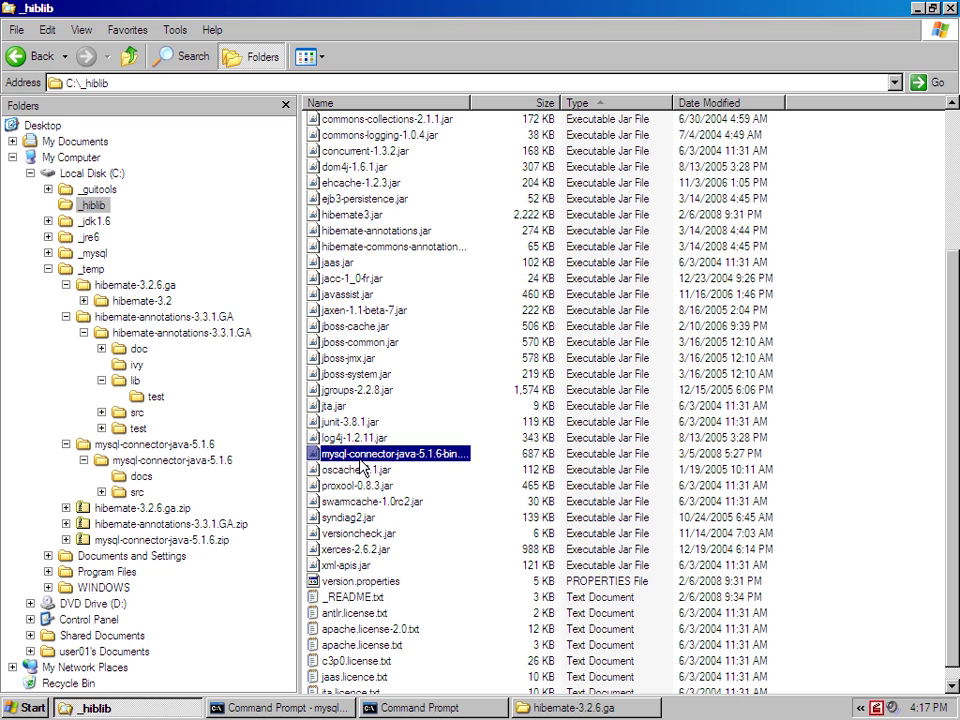
left_click(358, 456)
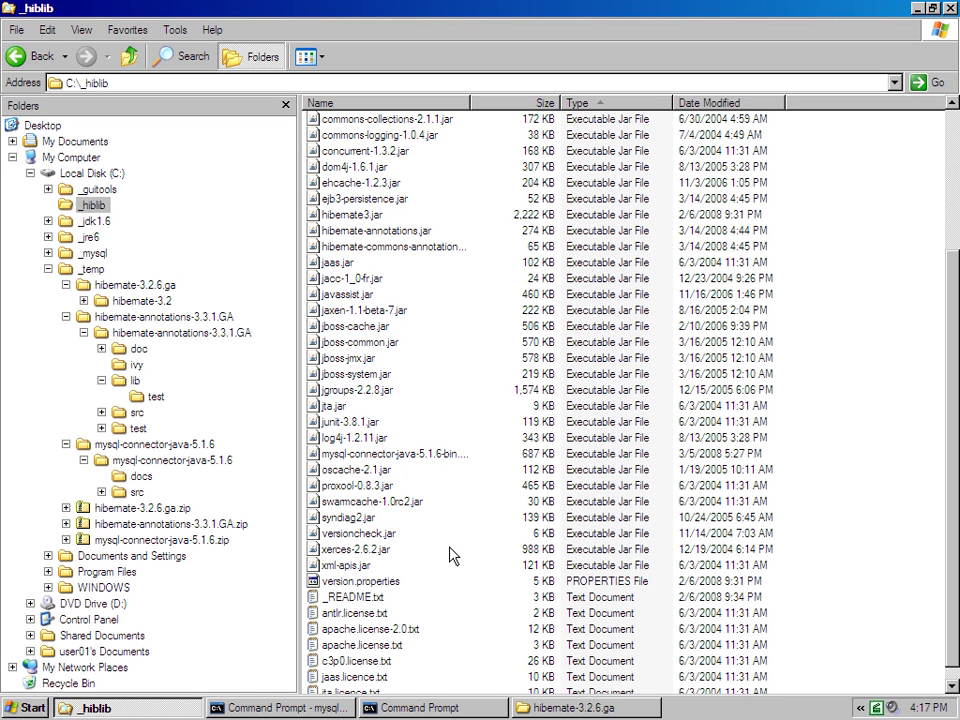